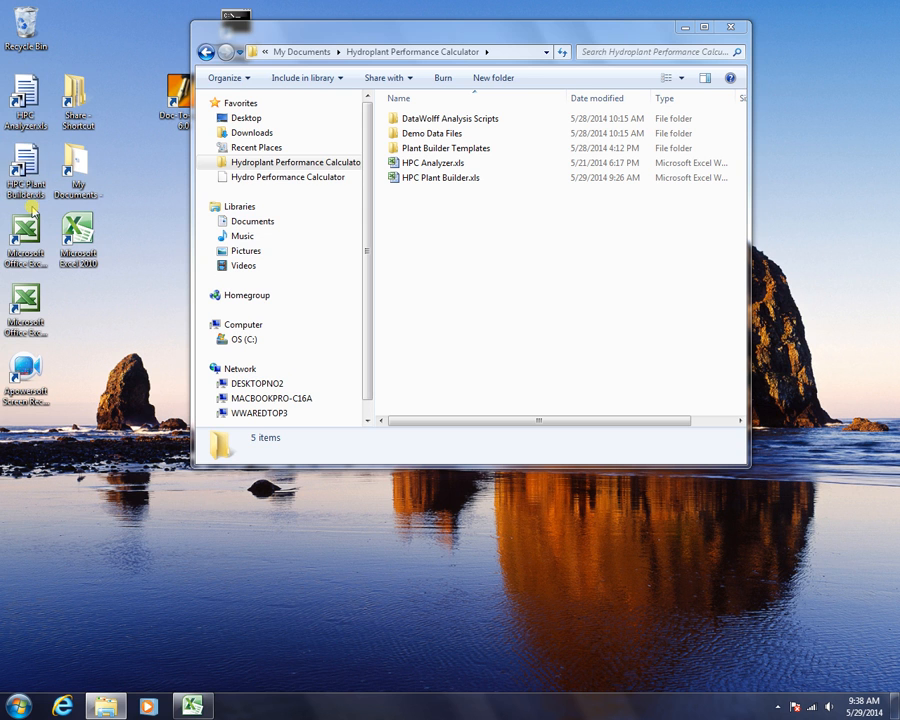
Open HPC Plant Builder.xls from the Hydroplant Performance Calculator folder in Excel
double_click(409, 180)
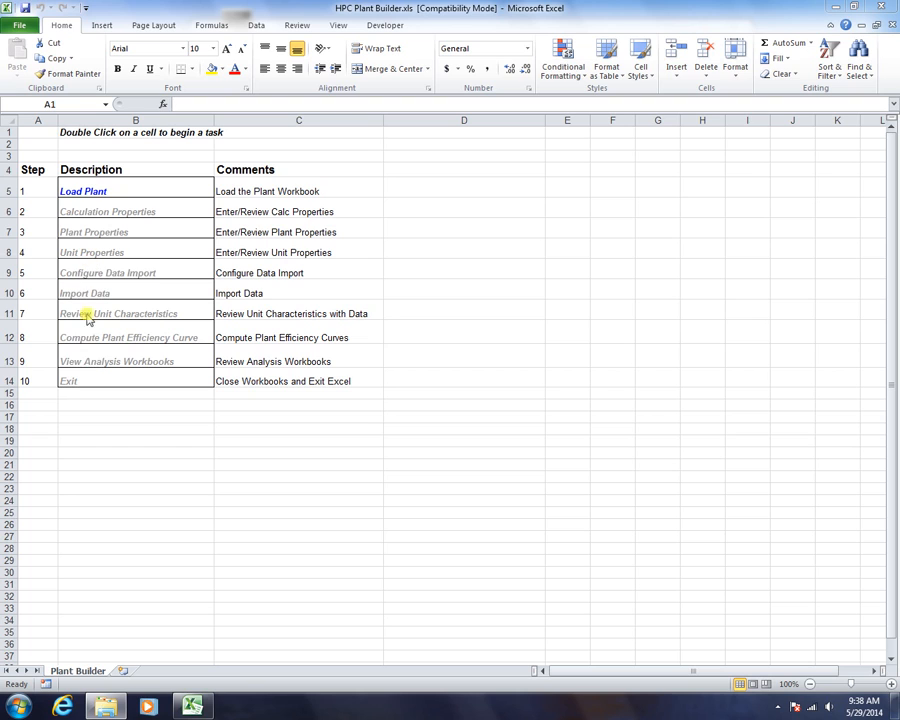
Create a new plant from the Plant Builder Templates > Two Unit > Plant Workbook.xls template
double_click(99, 190)
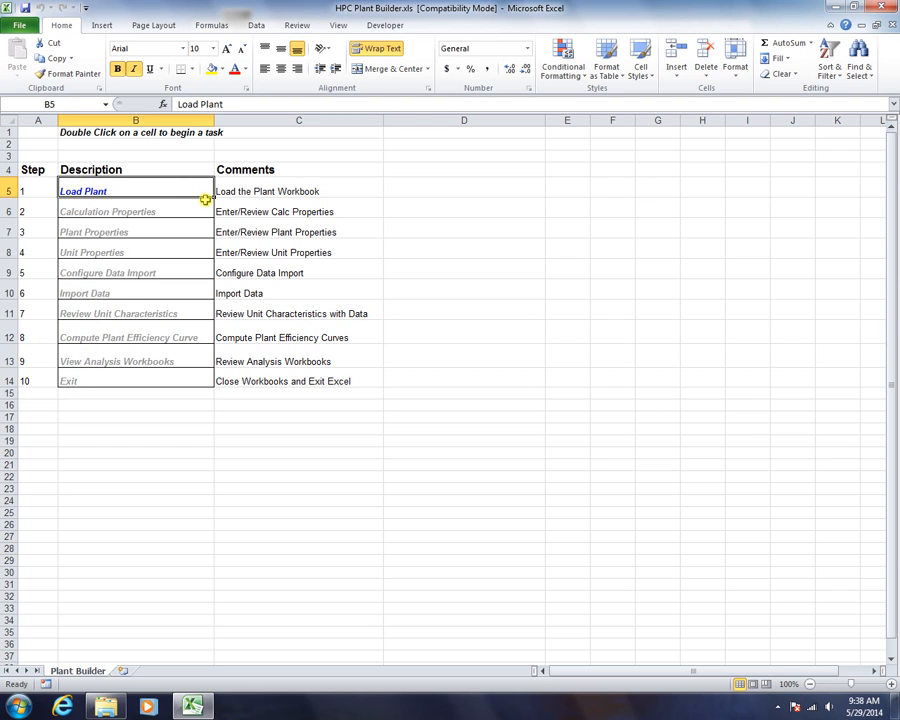
double_click(96, 191)
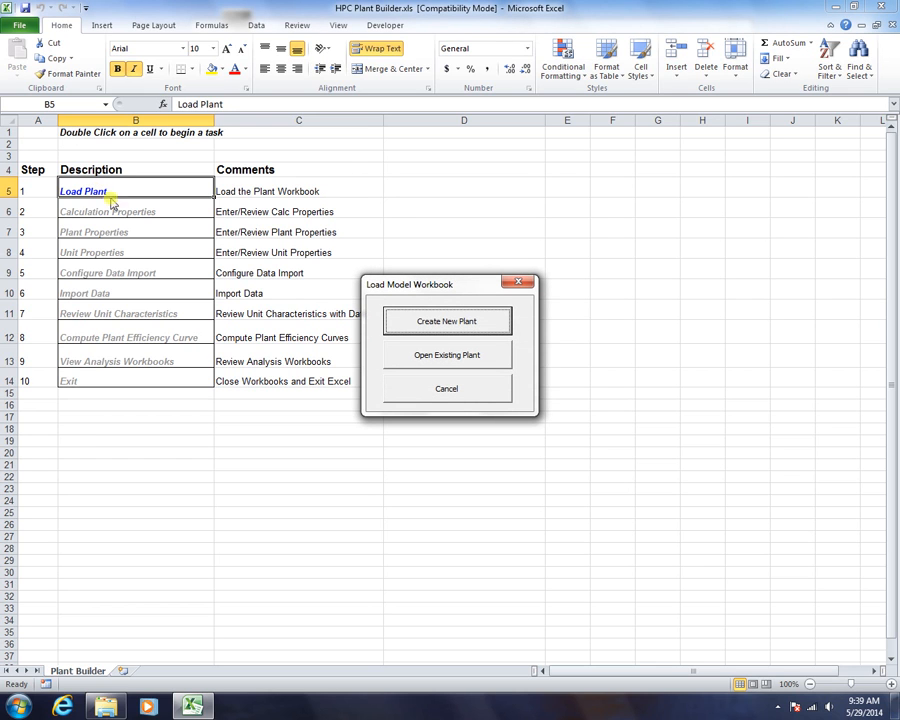
left_click(443, 322)
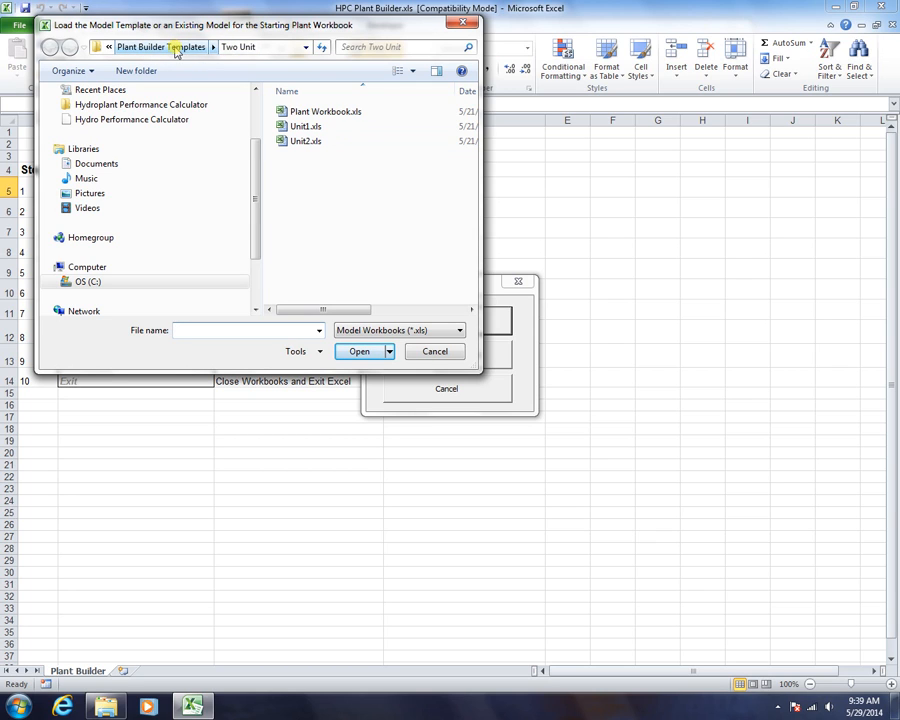
left_click(176, 48)
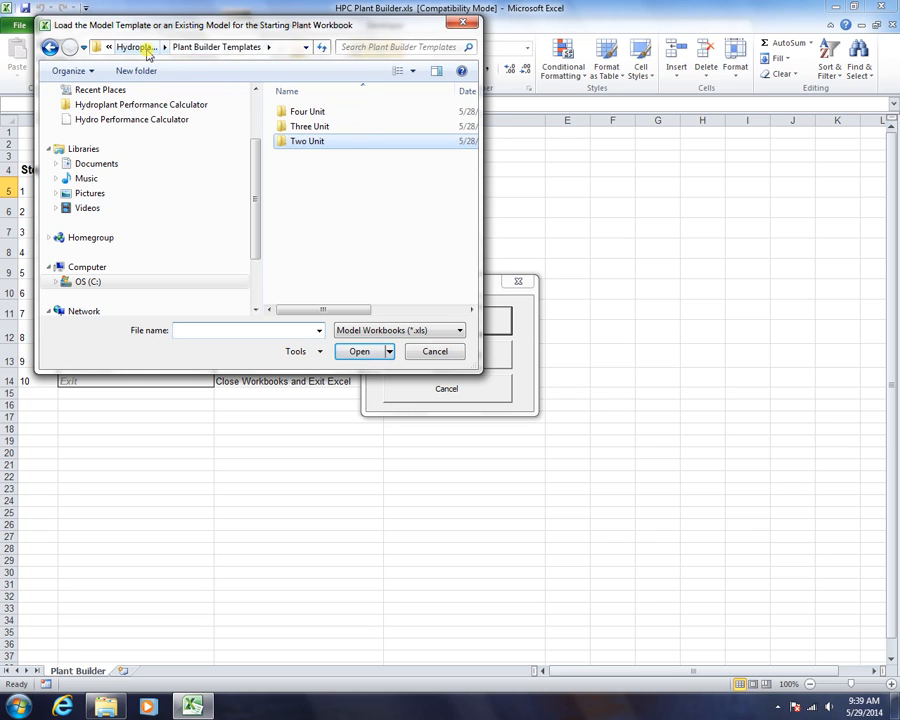
left_click(142, 48)
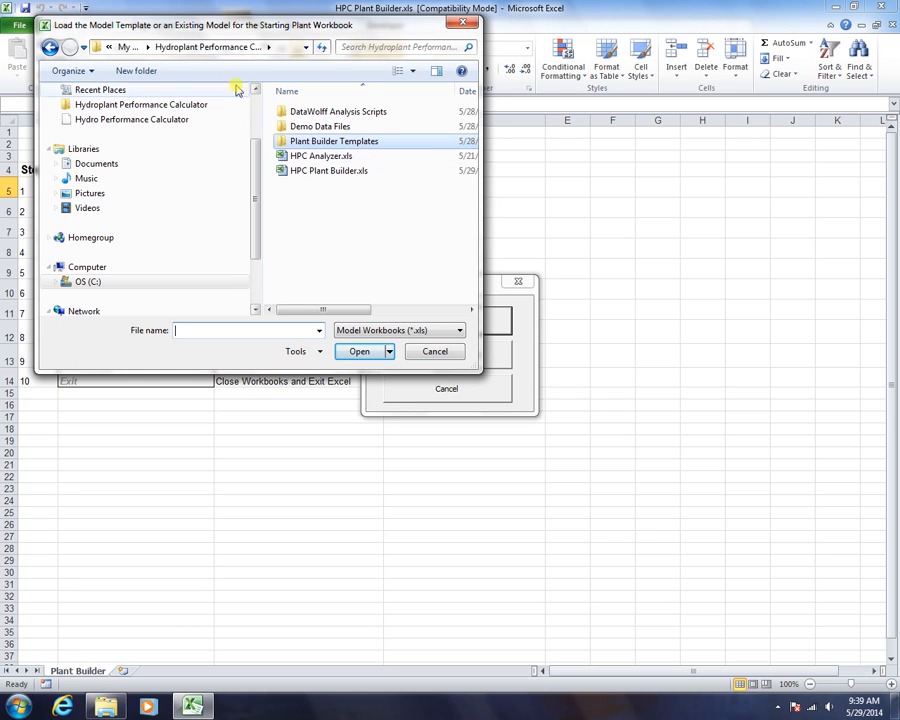
double_click(344, 141)
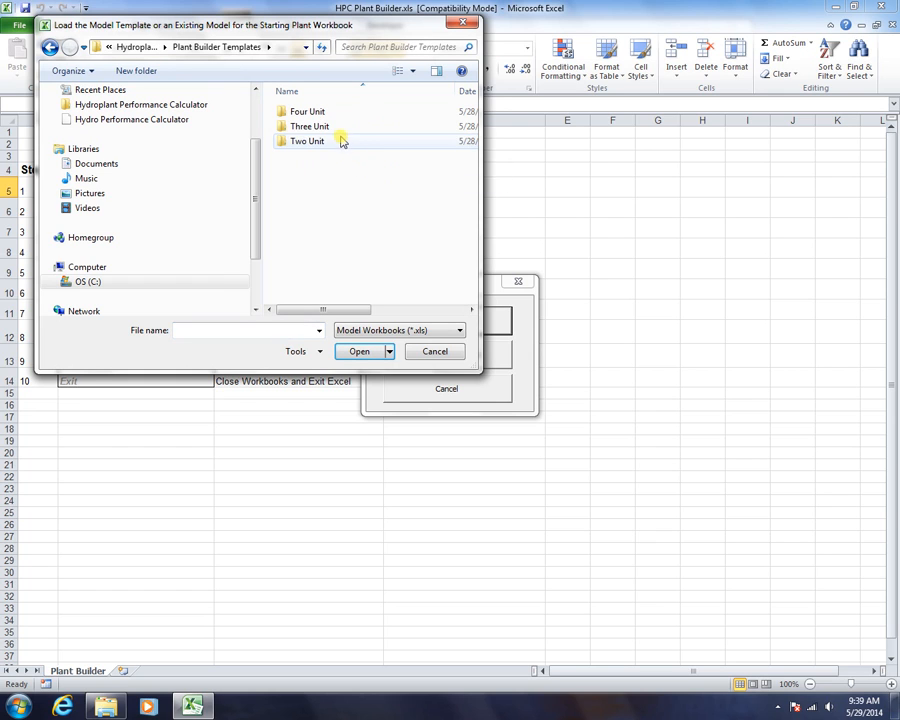
double_click(300, 142)
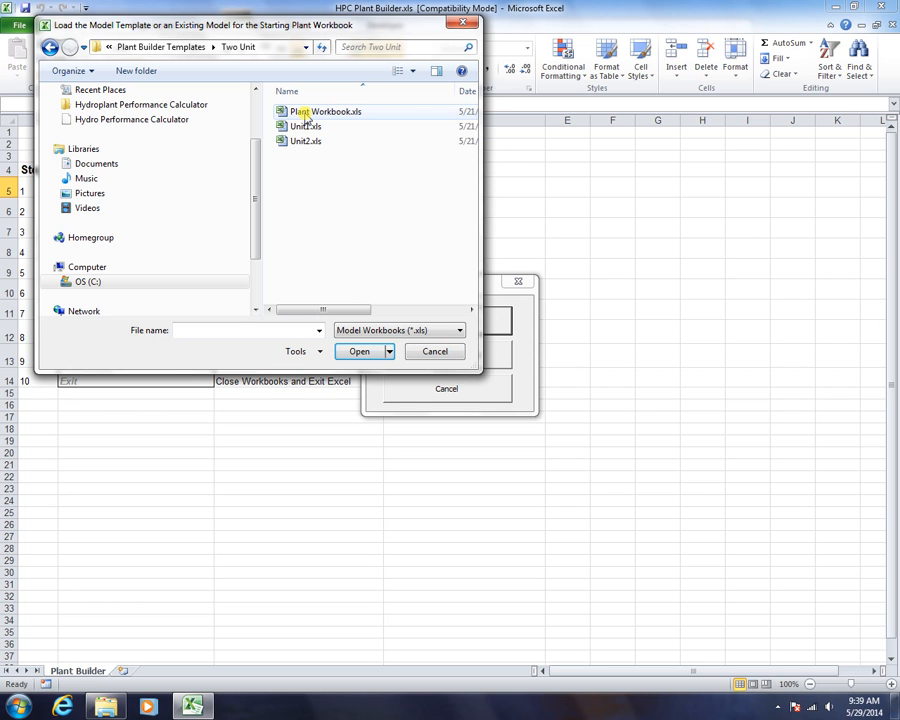
double_click(306, 114)
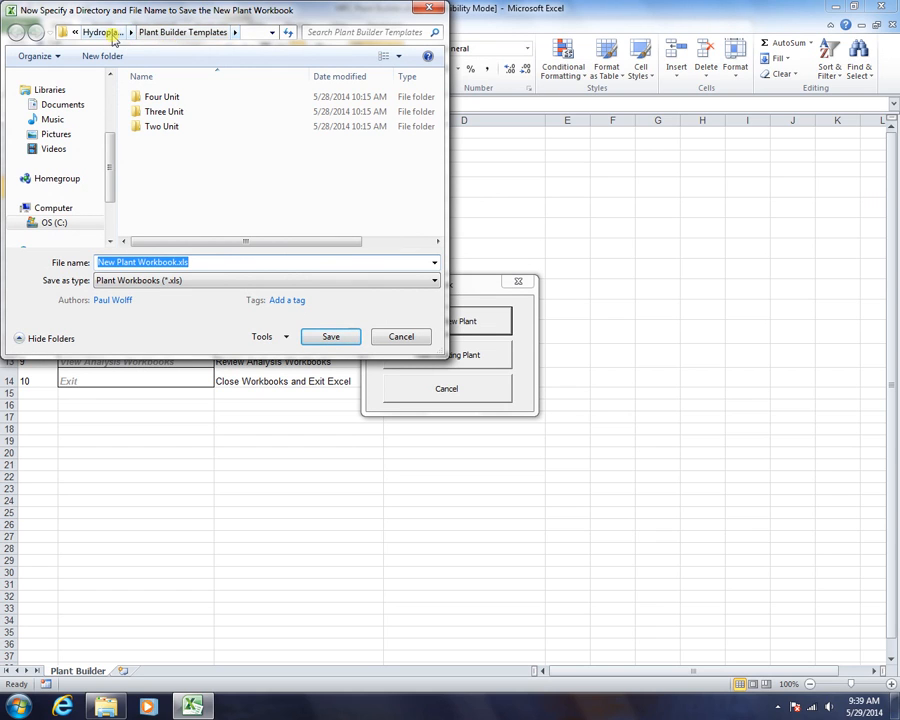
Create a Plant Models folder in the Hydroplant Performance Calculator folder and enter it
left_click(100, 32)
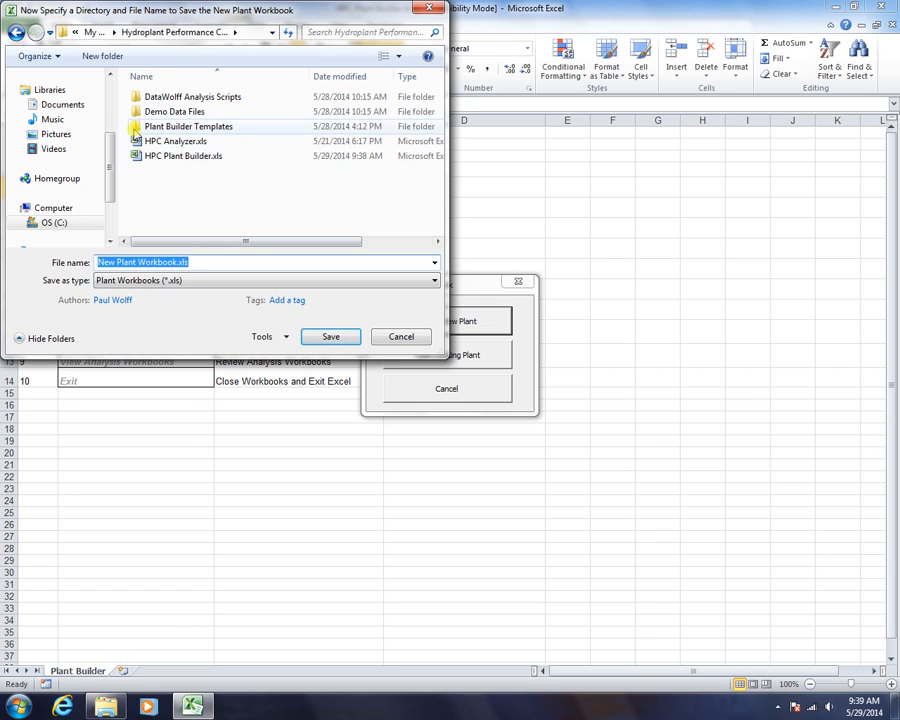
left_click(100, 56)
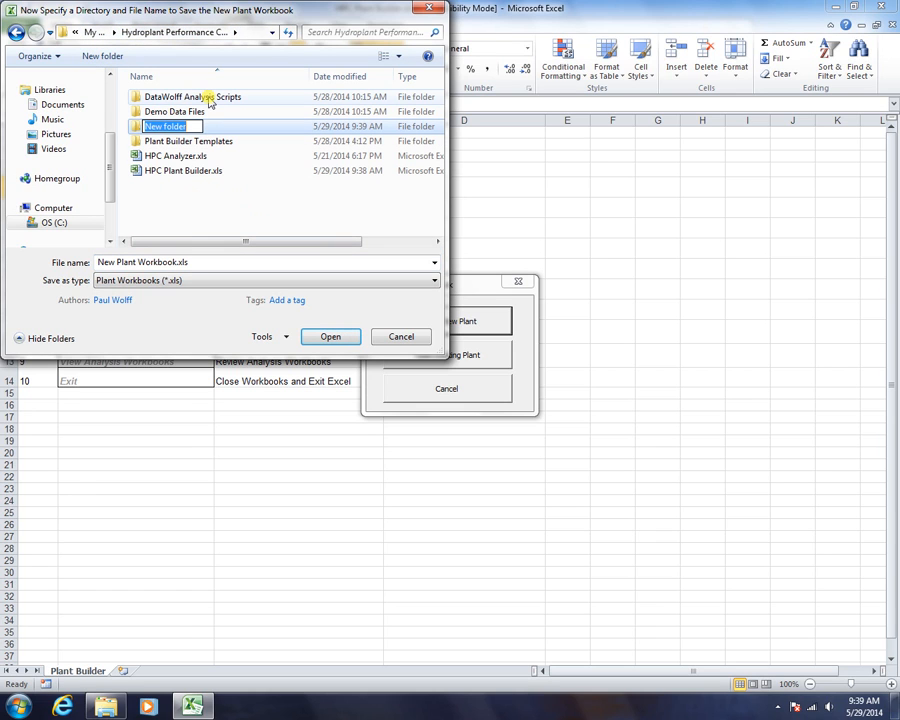
type("Plant Models")
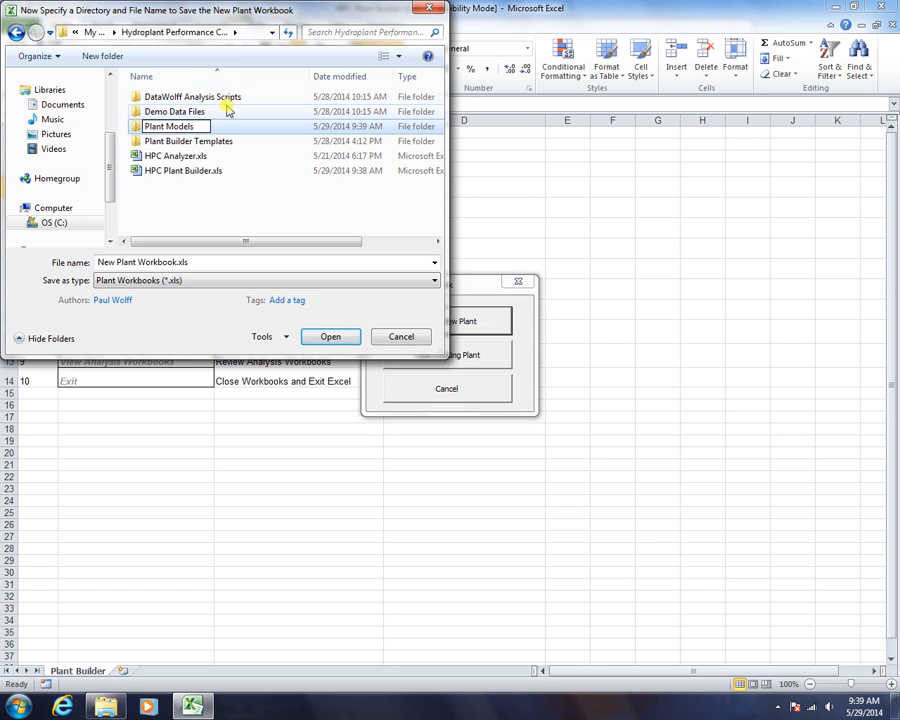
left_click(160, 220)
double_click(163, 145)
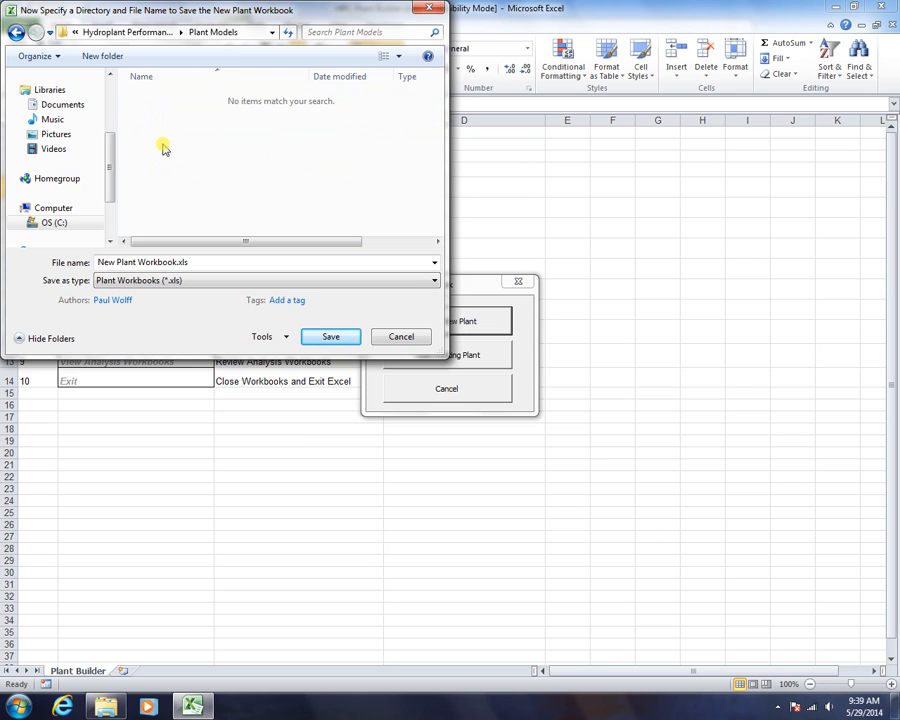
Create a Two Unit Demo subfolder inside Plant Models and enter it
left_click(104, 57)
left_click(104, 56)
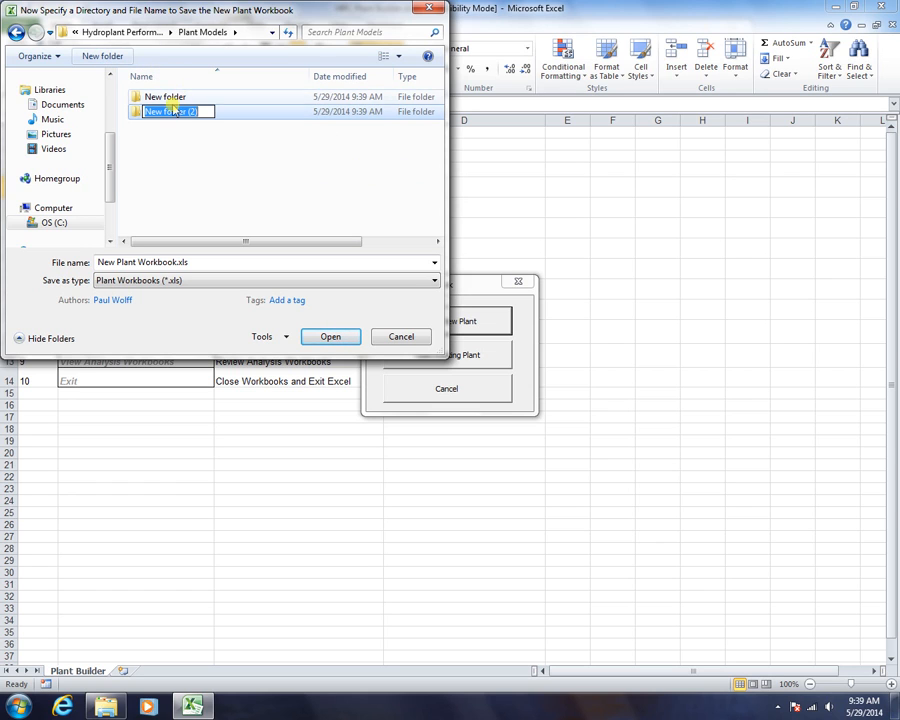
left_click_drag(206, 112, 180, 115)
key("Home")
key("shift+End")
key("Delete")
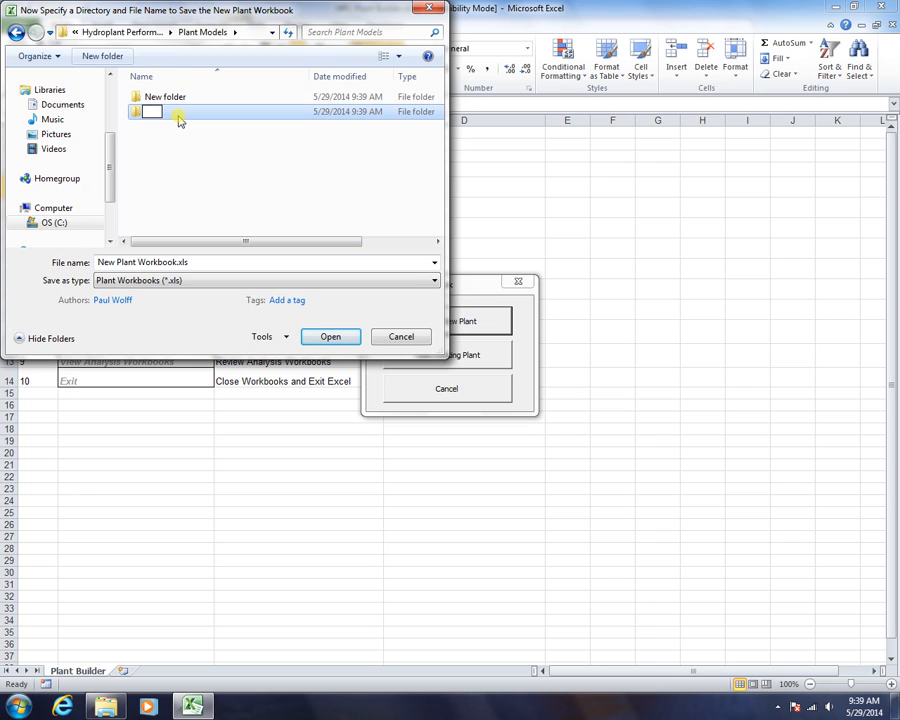
type("Two Unit Demo")
left_click(155, 131)
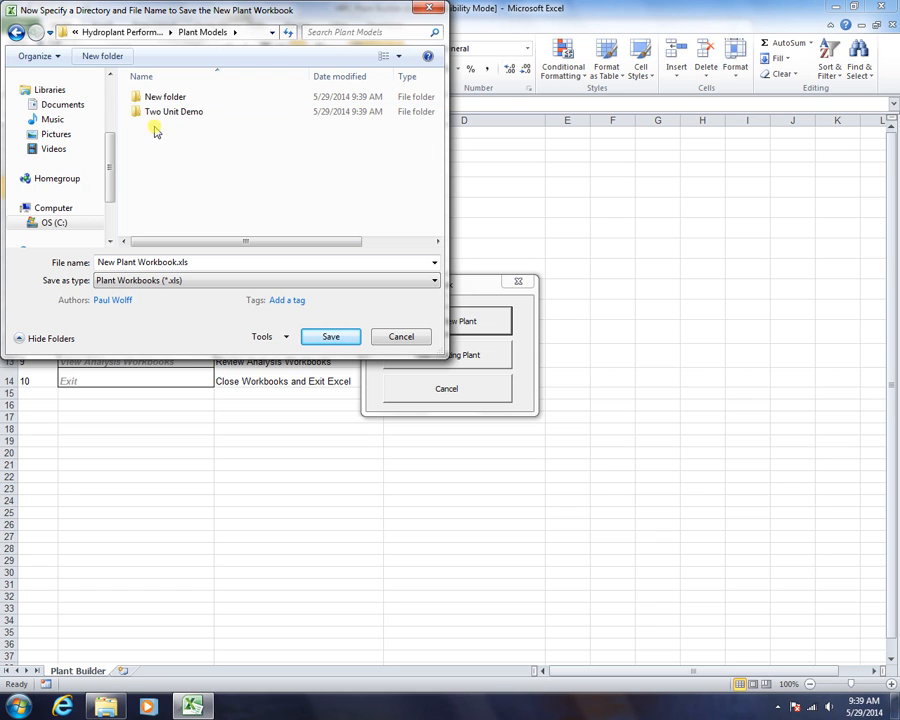
double_click(148, 112)
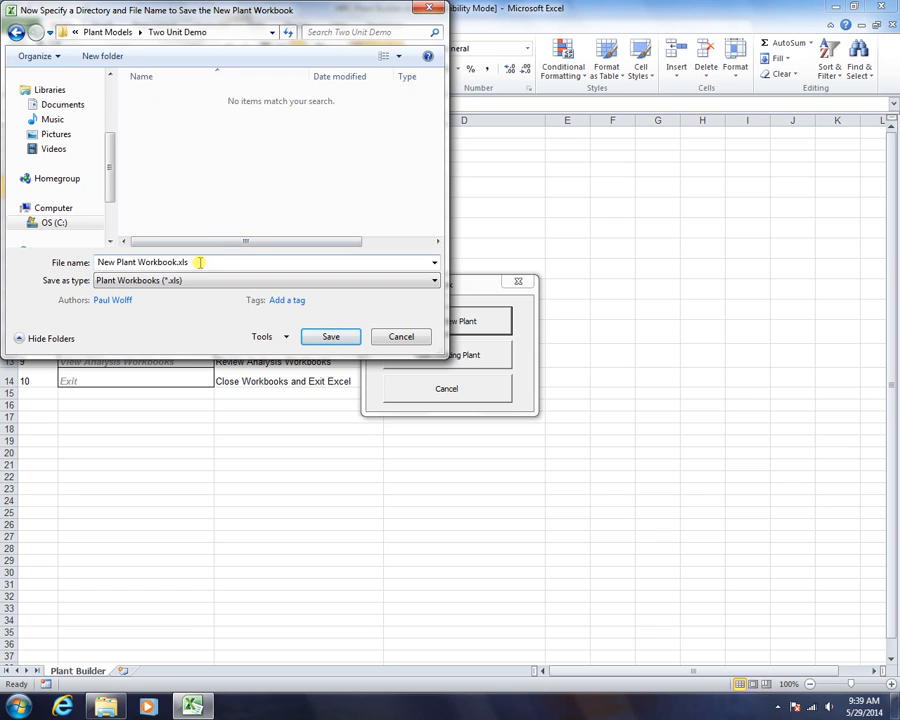
Save the workbook there as Two Unit Plant
left_click_drag(200, 262, 98, 262)
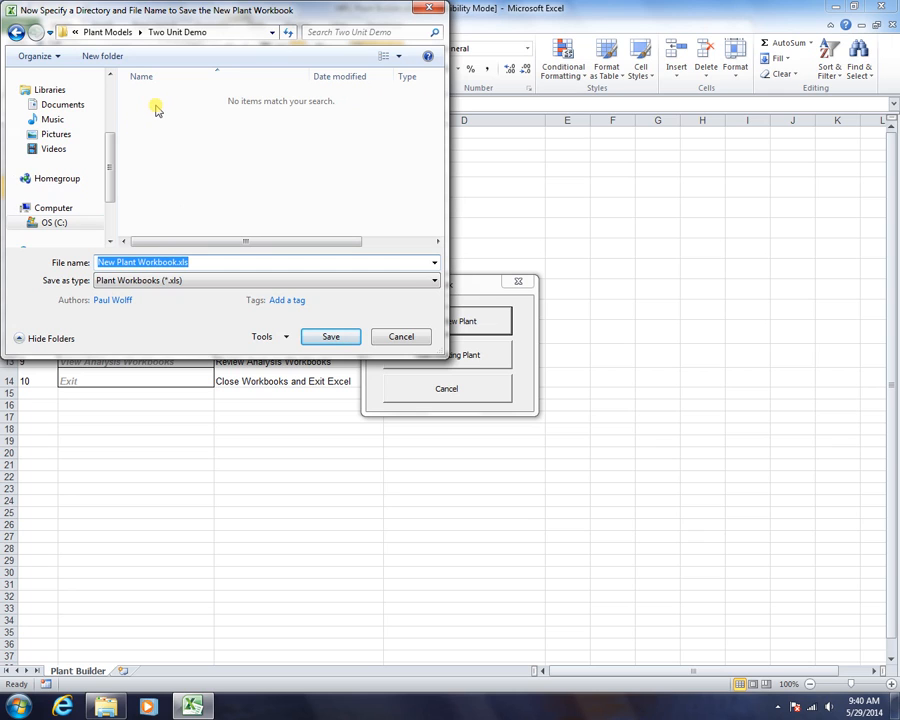
type("Two Unit Plant")
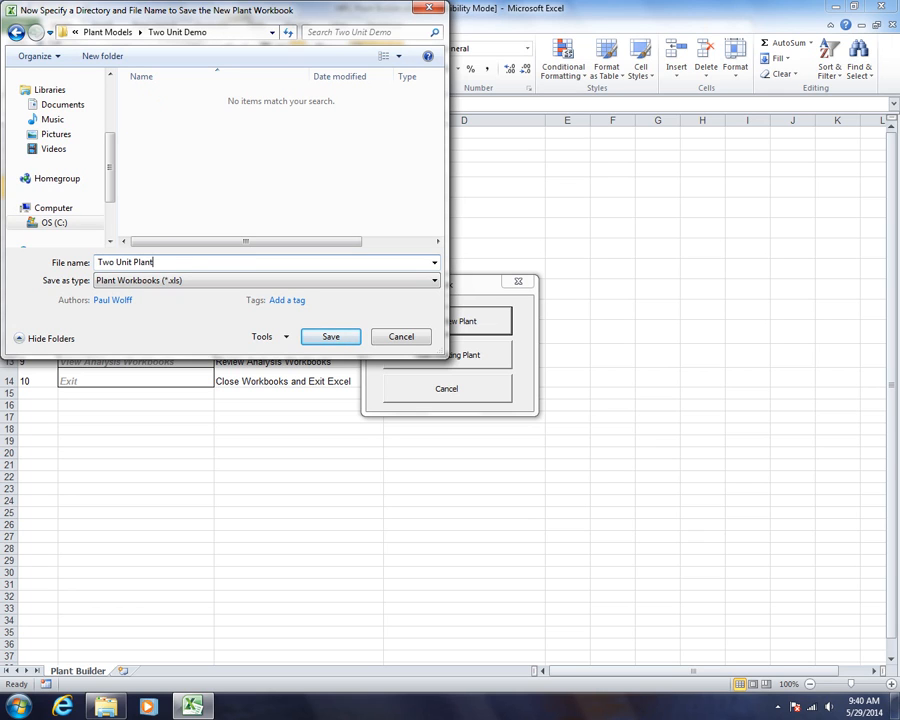
left_click(315, 340)
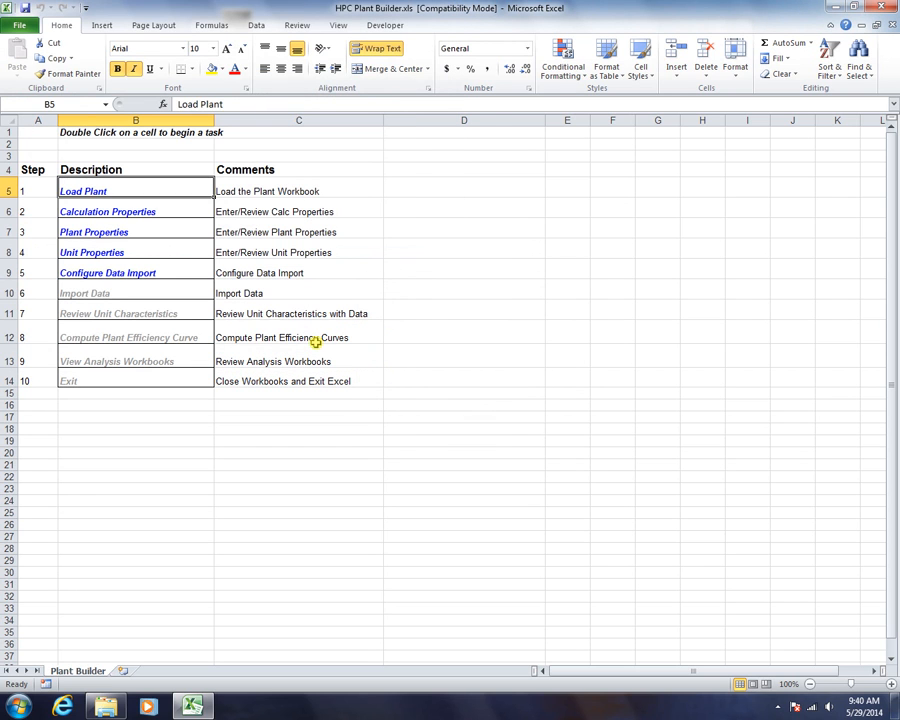
left_click(19, 25)
left_click(32, 88)
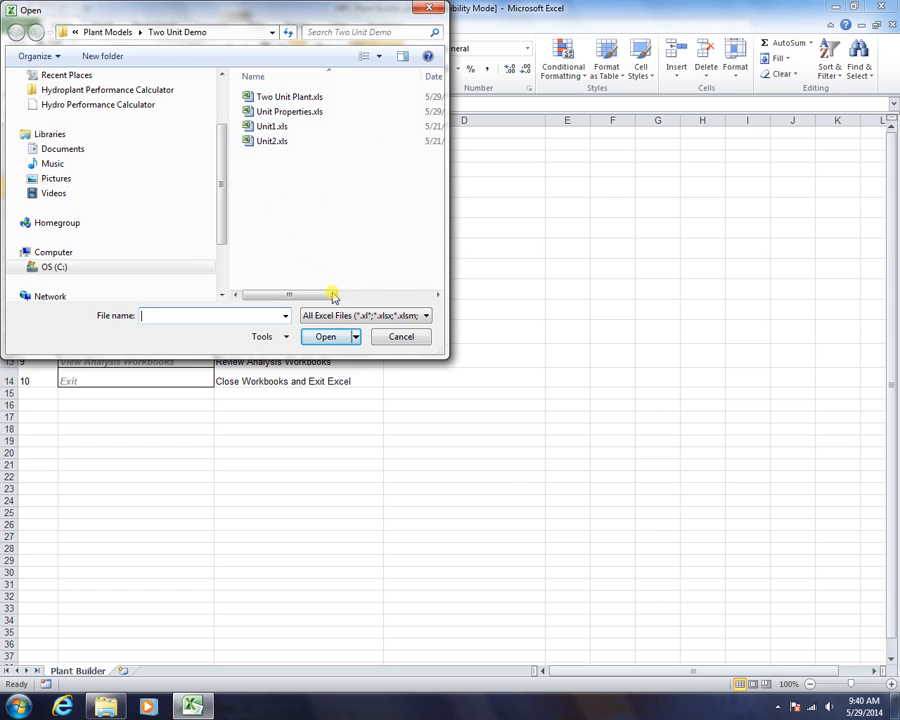
left_click(401, 337)
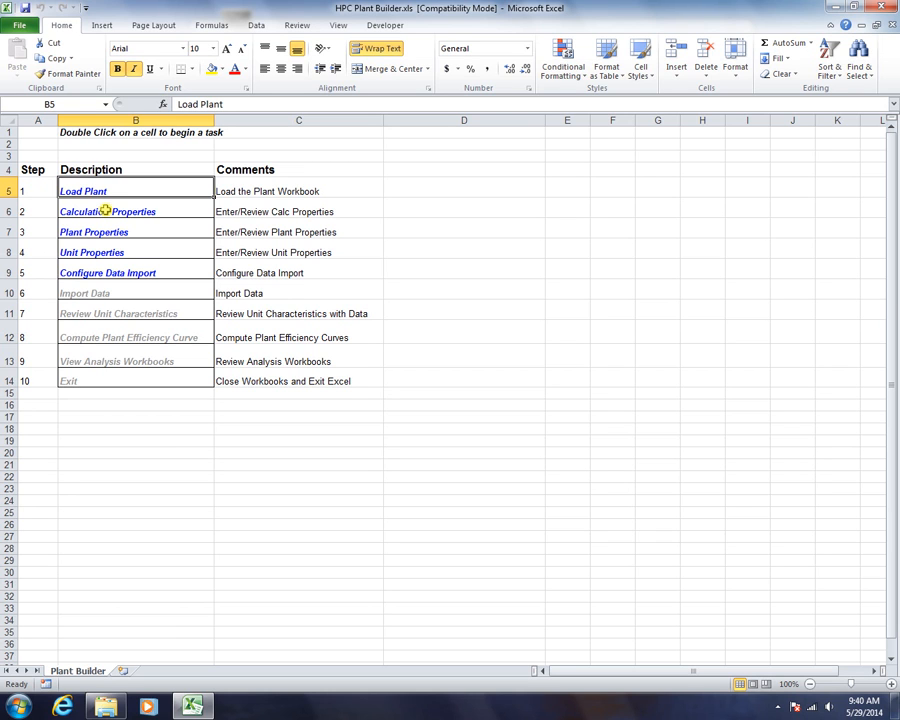
double_click(105, 210)
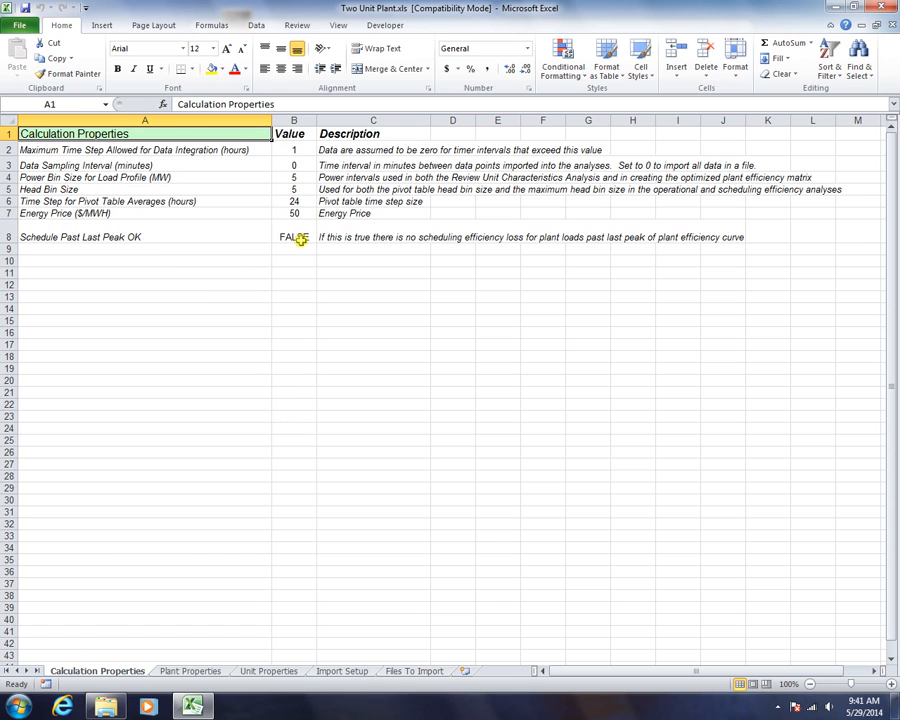
double_click(97, 131)
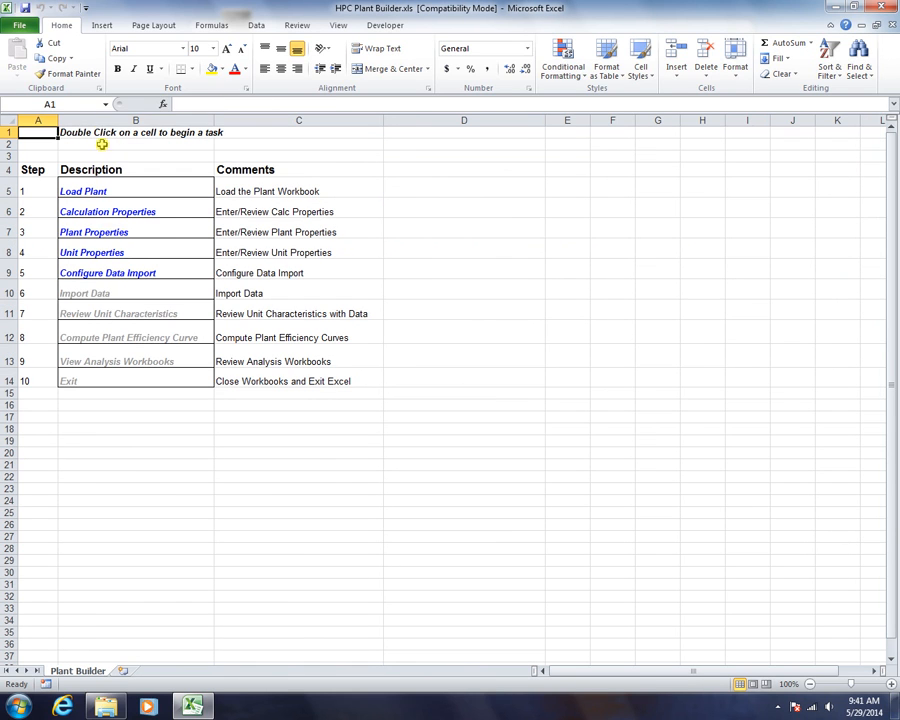
double_click(102, 211)
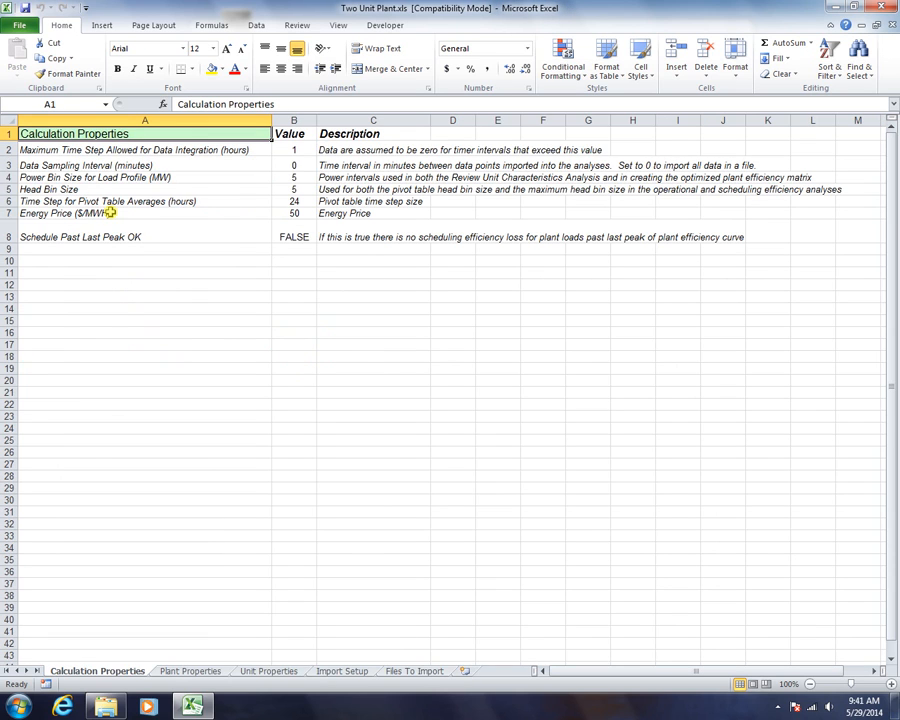
left_click(290, 177)
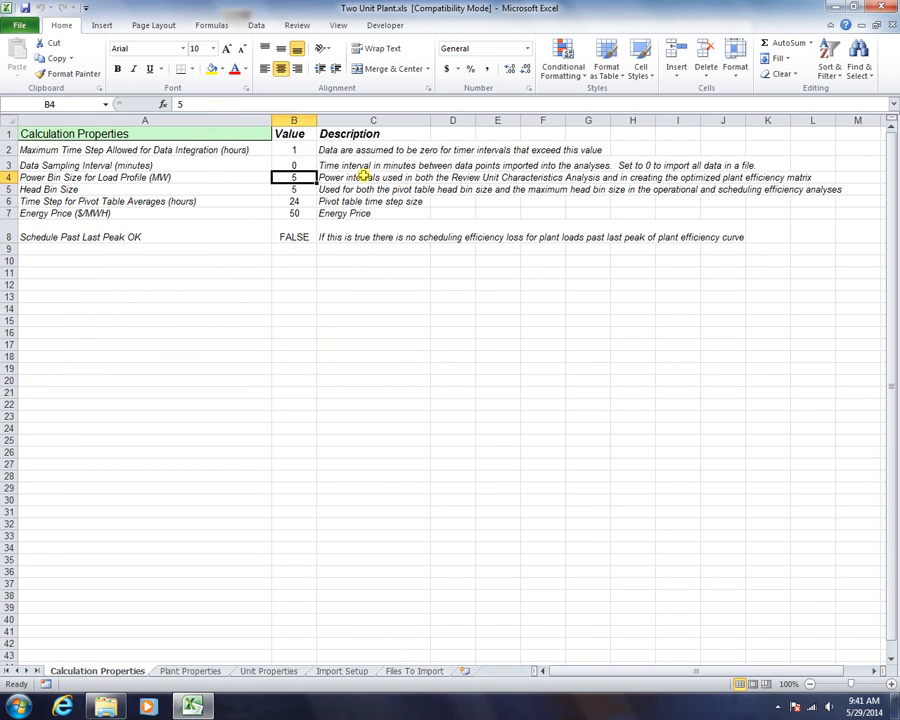
key("Delete")
left_click(247, 213)
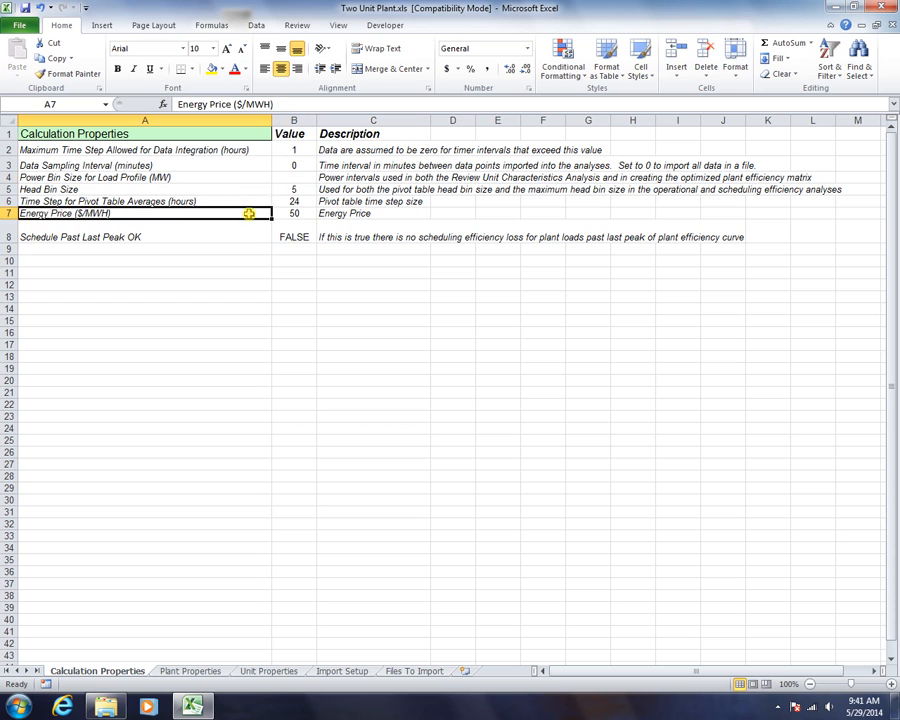
left_click(163, 139)
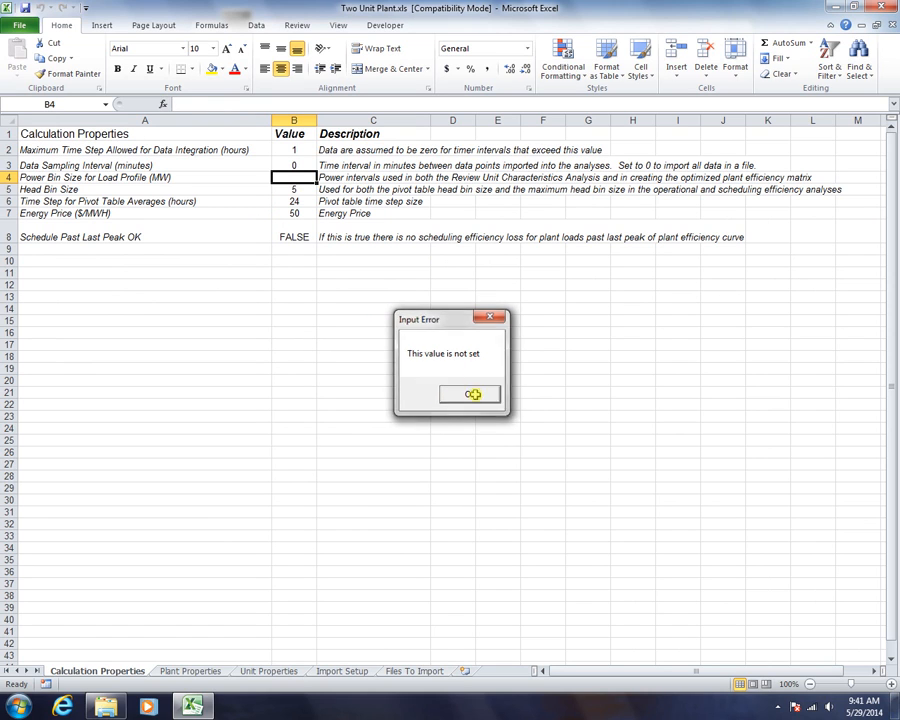
left_click(469, 393)
type("5")
key("Return")
double_click(96, 133)
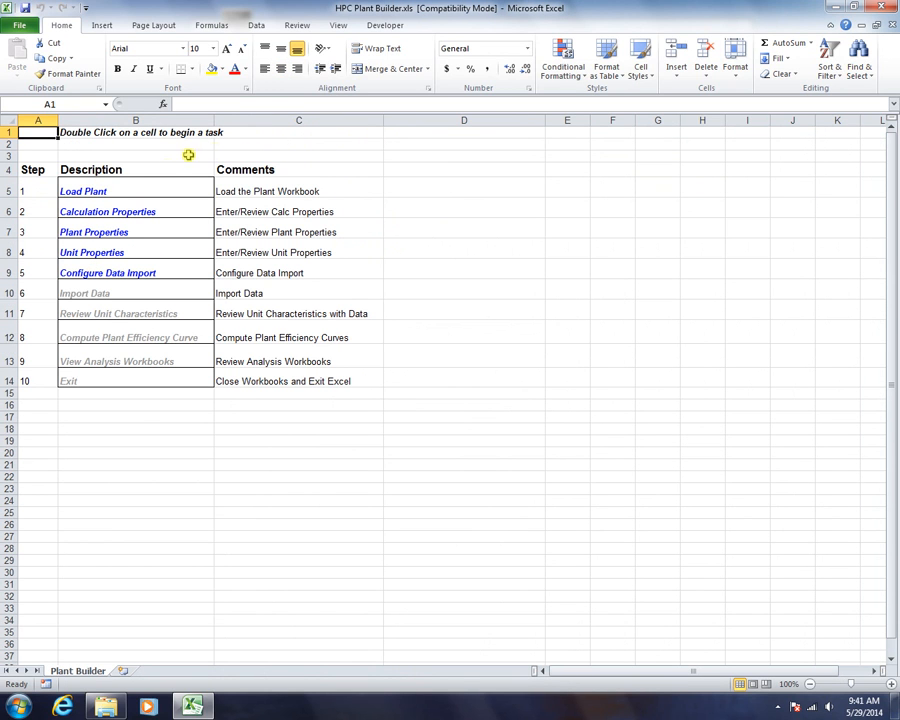
Leave Plant Properties for the Plant Builder task list and open the Unit Properties sheet
double_click(89, 231)
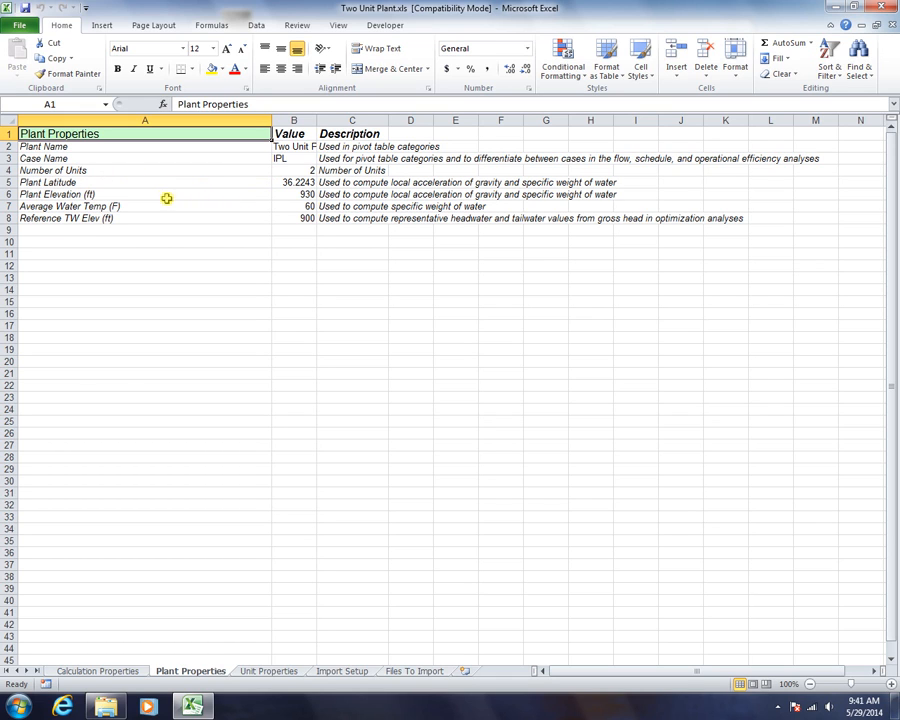
double_click(114, 134)
double_click(102, 250)
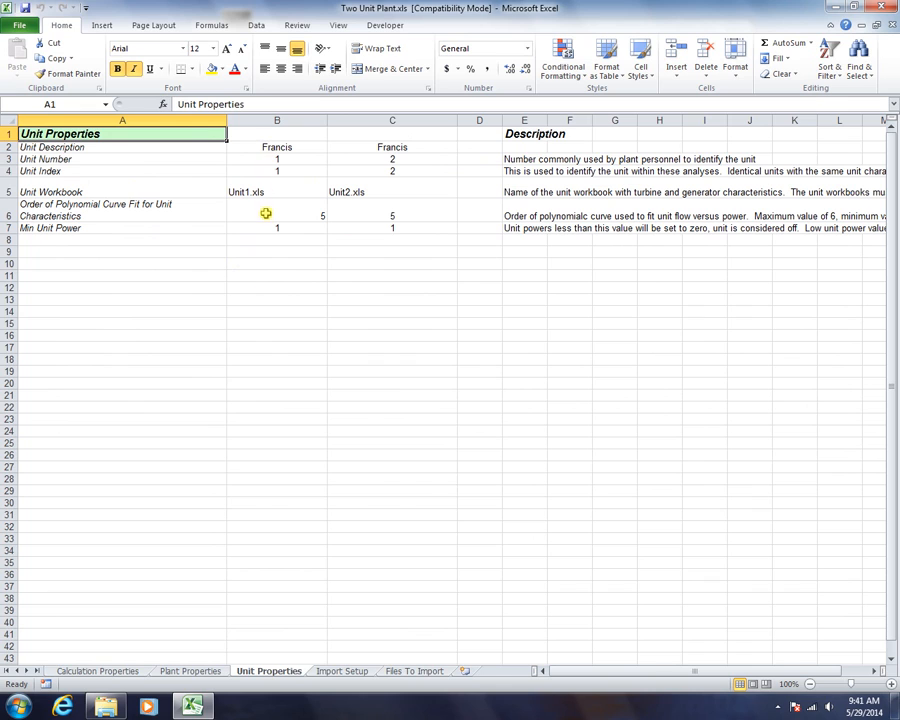
Review the first unit's entries and set the second unit's index in C4 to 1
left_click(262, 147)
left_click(268, 161)
left_click(249, 170)
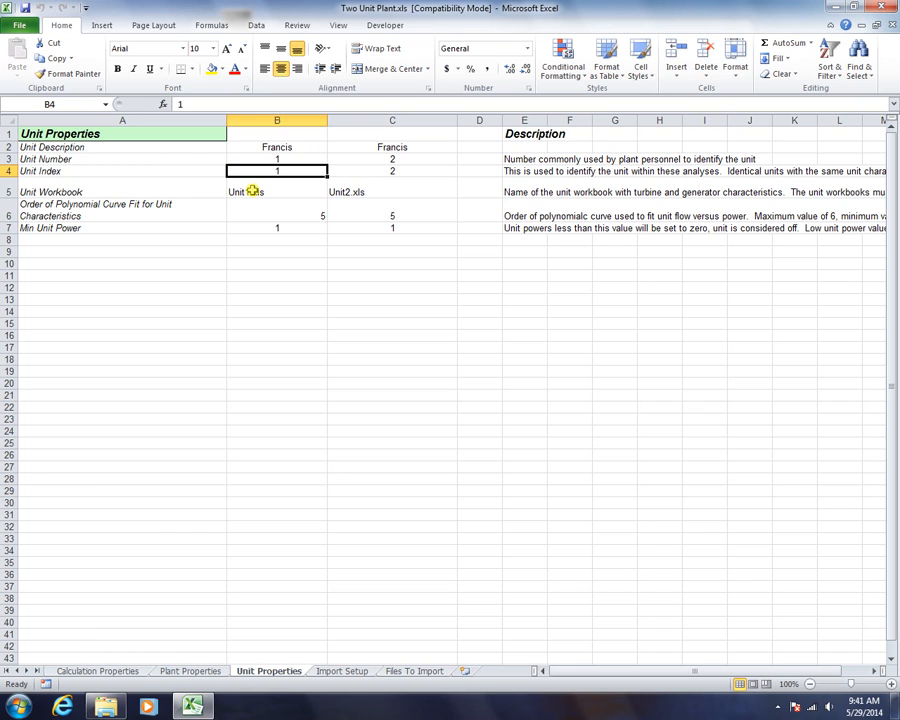
left_click(253, 191)
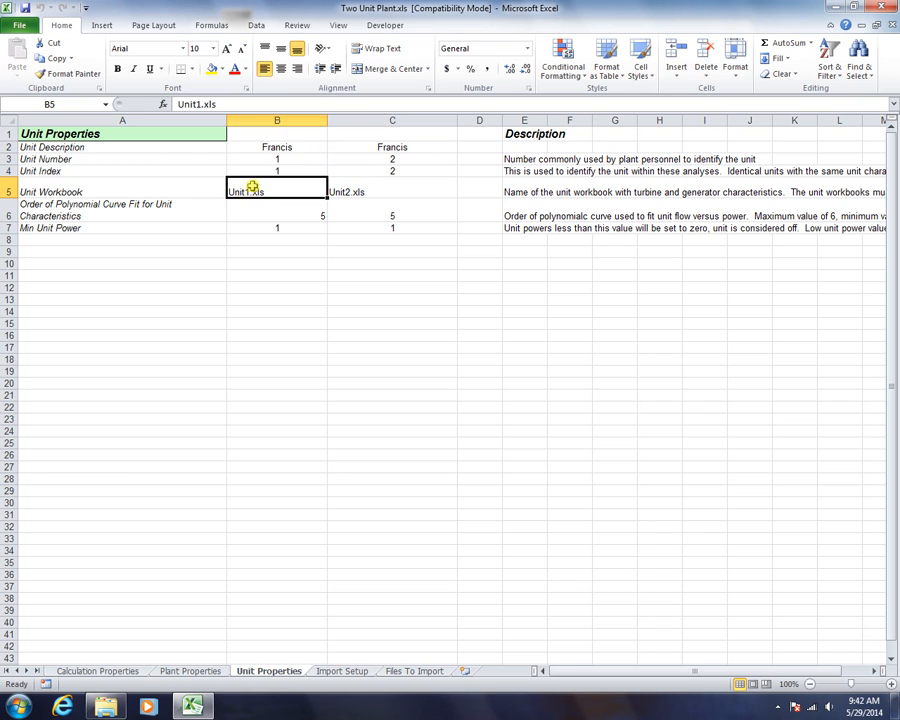
left_click(257, 170)
left_click(405, 170)
left_click(303, 171)
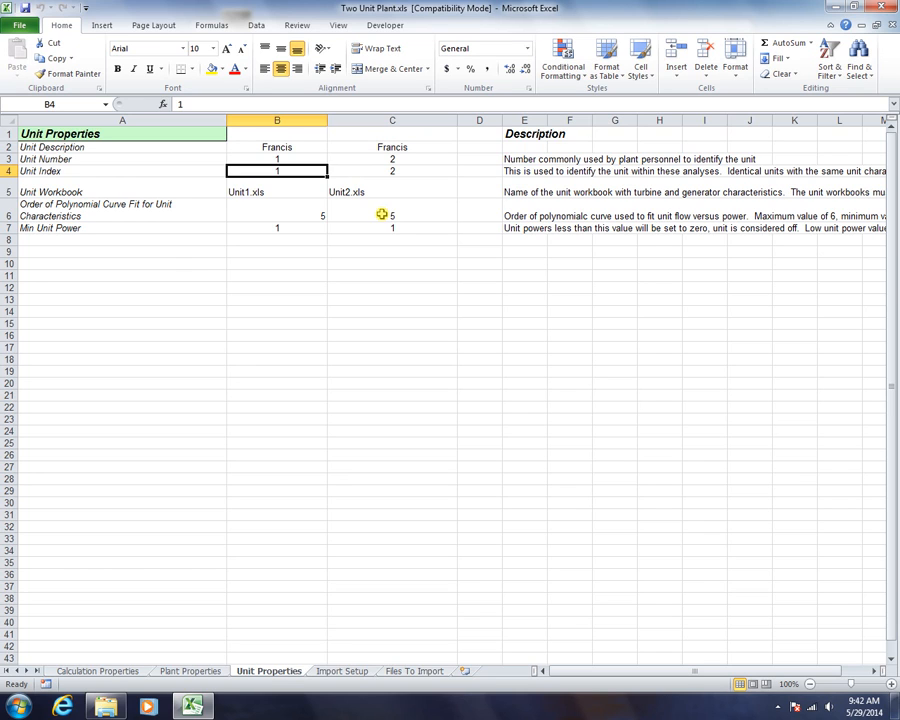
left_click(256, 188)
left_click(273, 169)
left_click(428, 170)
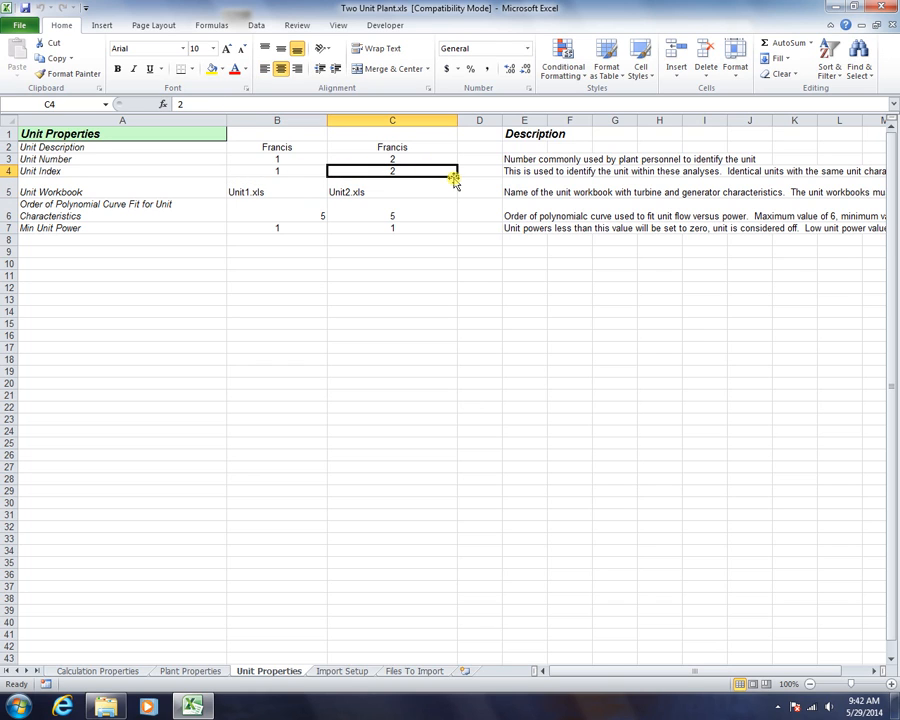
type("1")
key("Return")
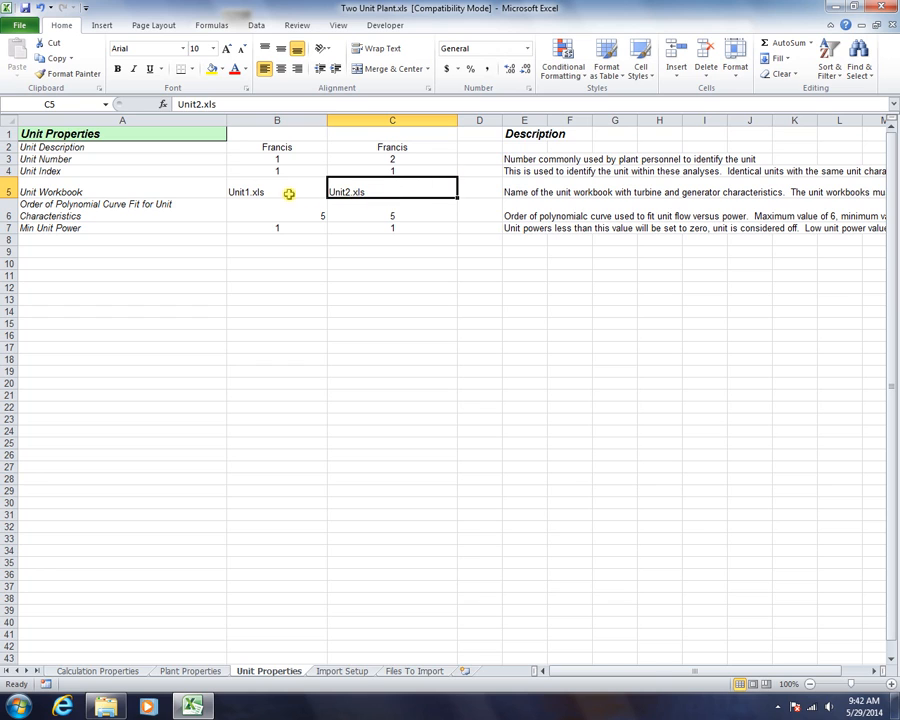
Copy Unit1.xls from B5 into C5 and restore the second unit's index to 2
left_click(301, 191)
right_click(300, 191)
left_click(331, 215)
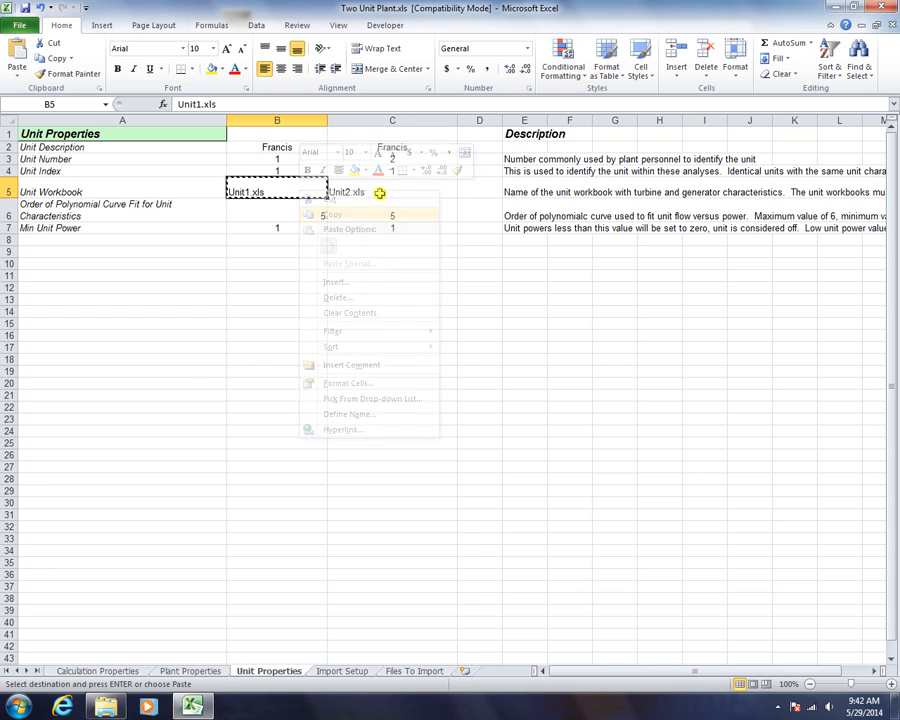
right_click(381, 191)
left_click(411, 246)
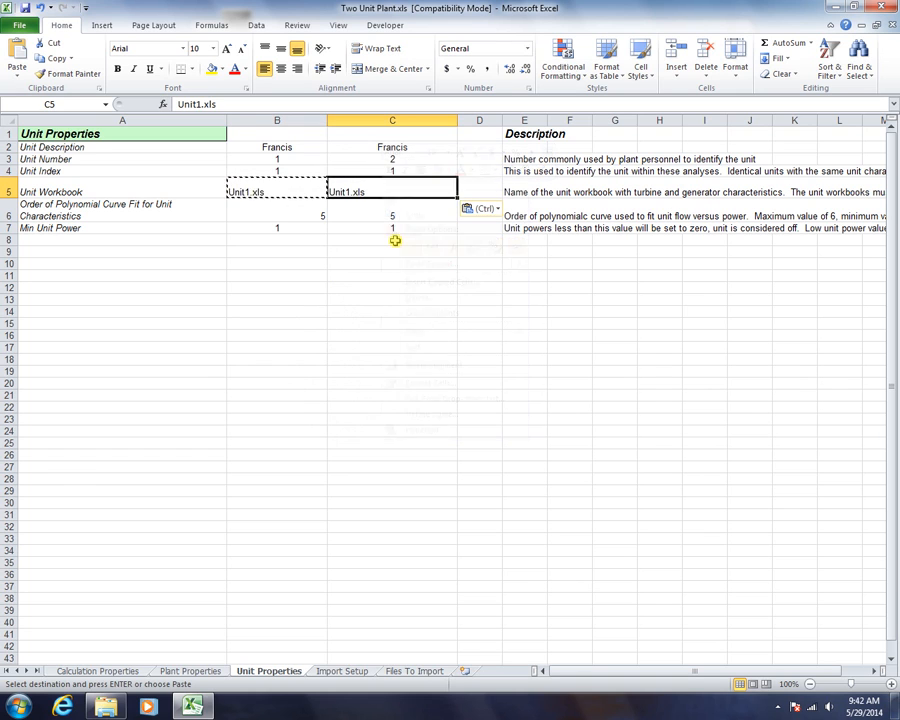
left_click(320, 243)
left_click(285, 192)
left_click(428, 186)
left_click(396, 173)
type("2")
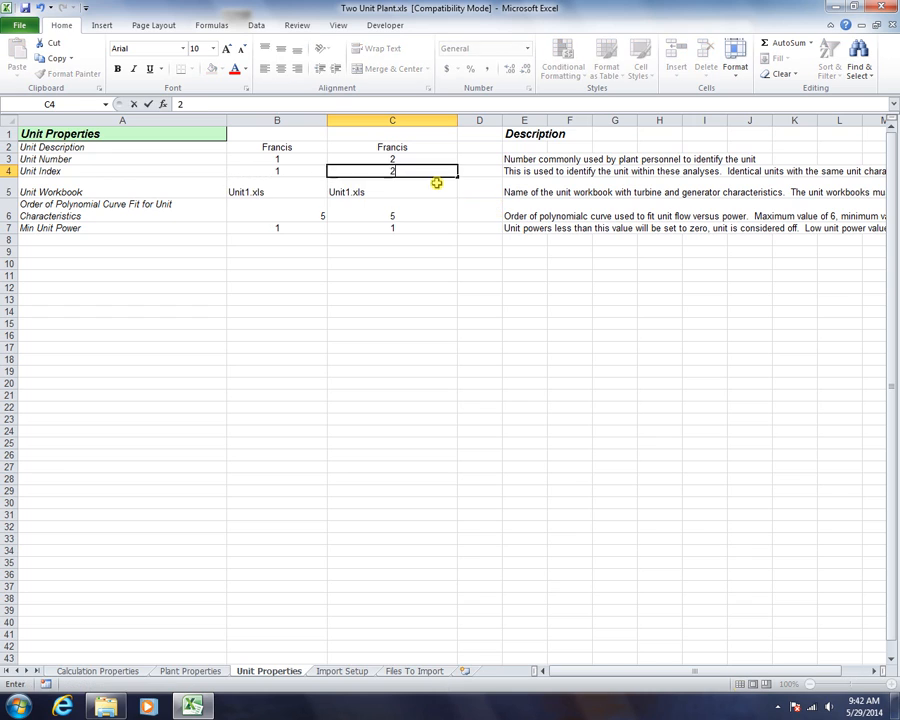
key("Return")
left_click(247, 190)
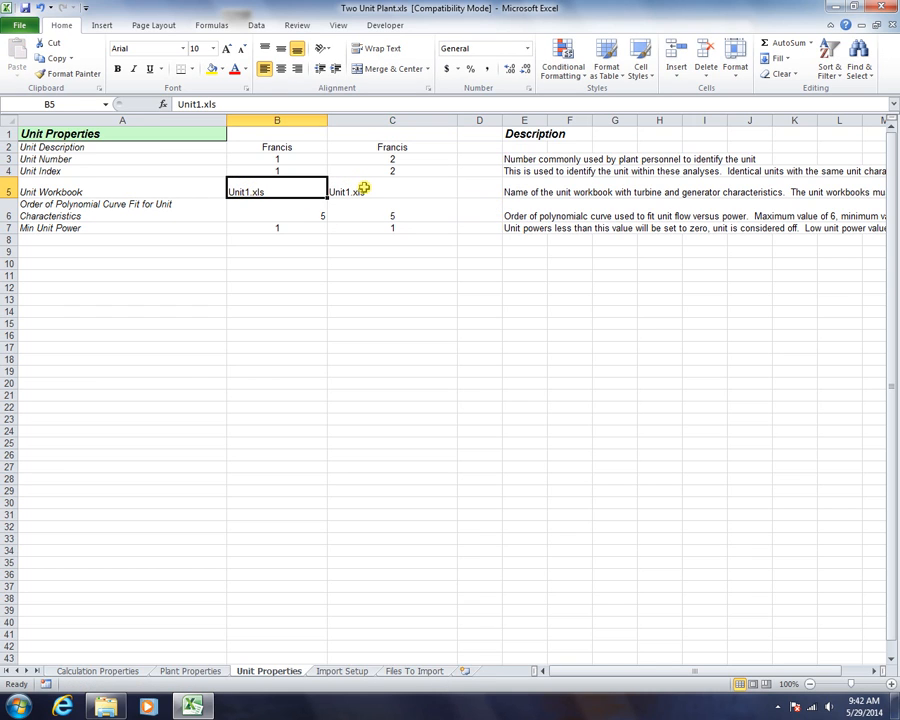
Set the second unit's workbook to Unit2.xls and open Unit1.xls to its turbine flow data
double_click(364, 188)
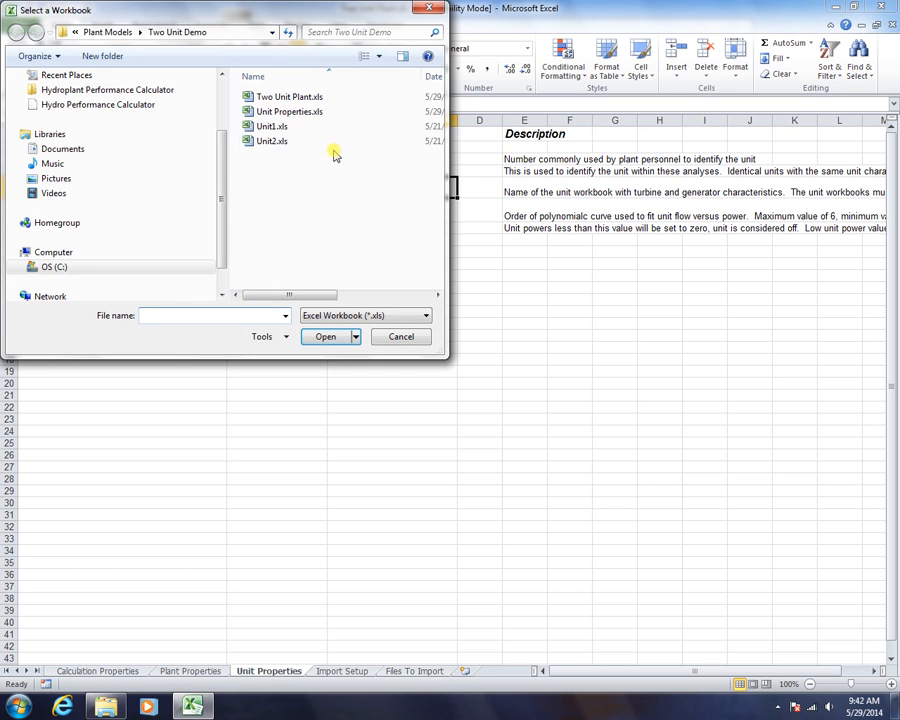
double_click(265, 146)
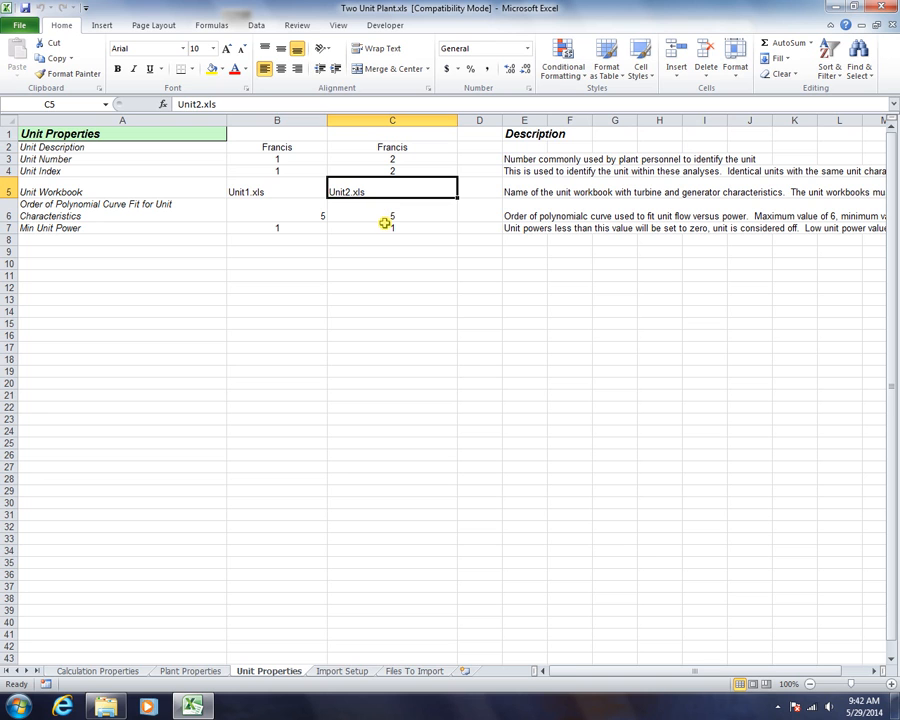
left_click(22, 27)
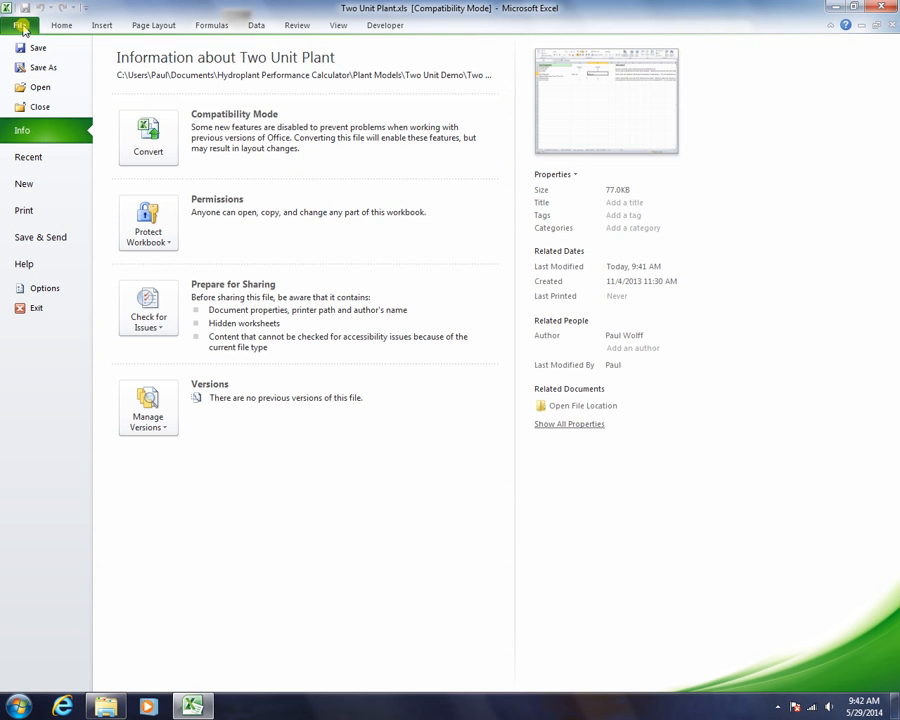
left_click(39, 89)
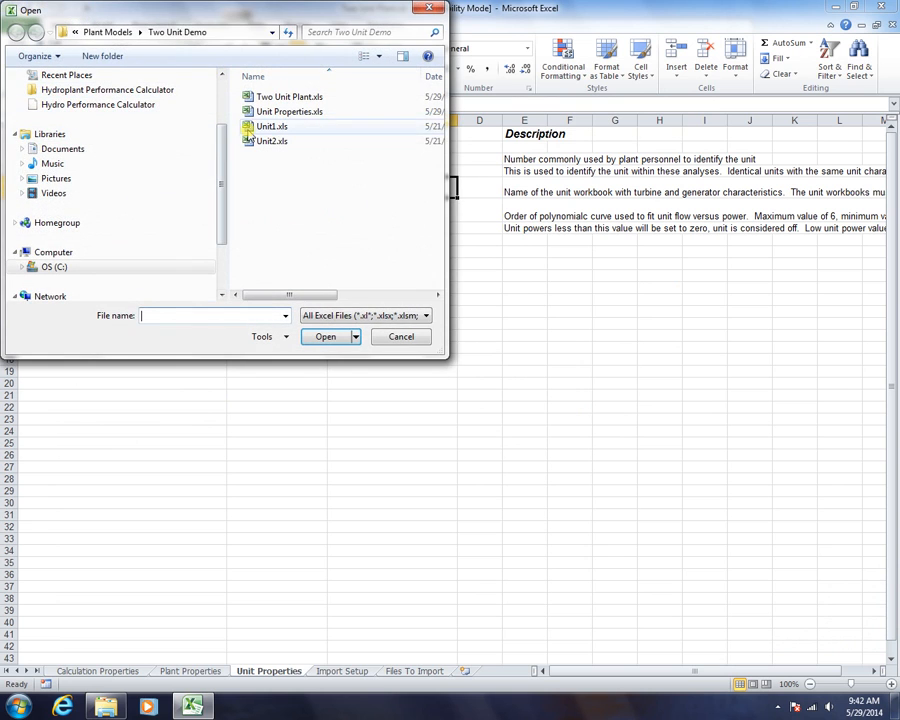
left_click(249, 126)
double_click(249, 128)
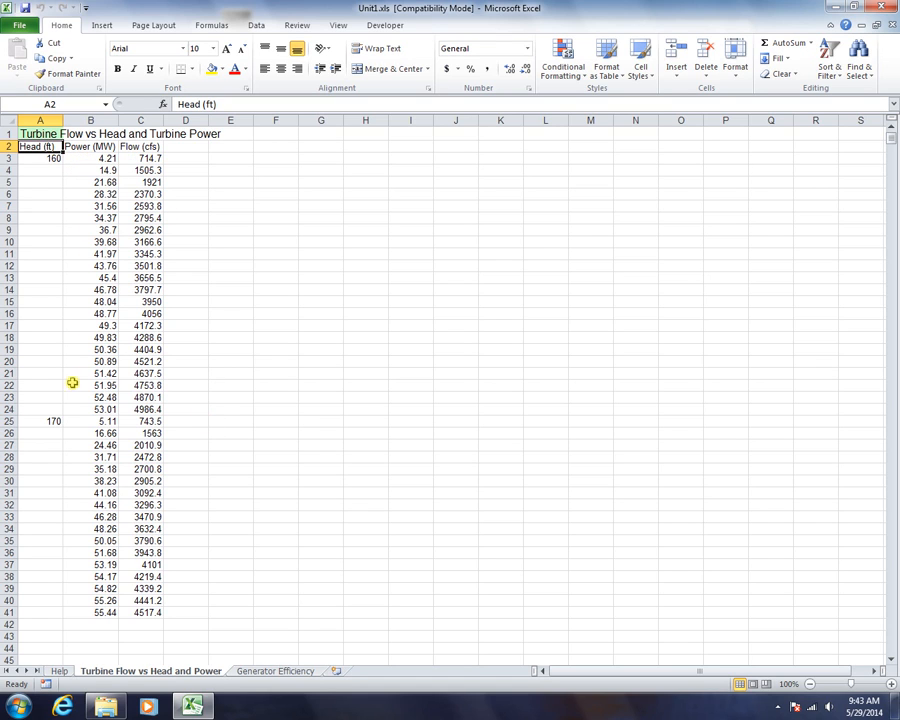
View Unit1's Generator Efficiency sheet, return to Turbine Flow vs Head and Power, and close it
left_click(267, 672)
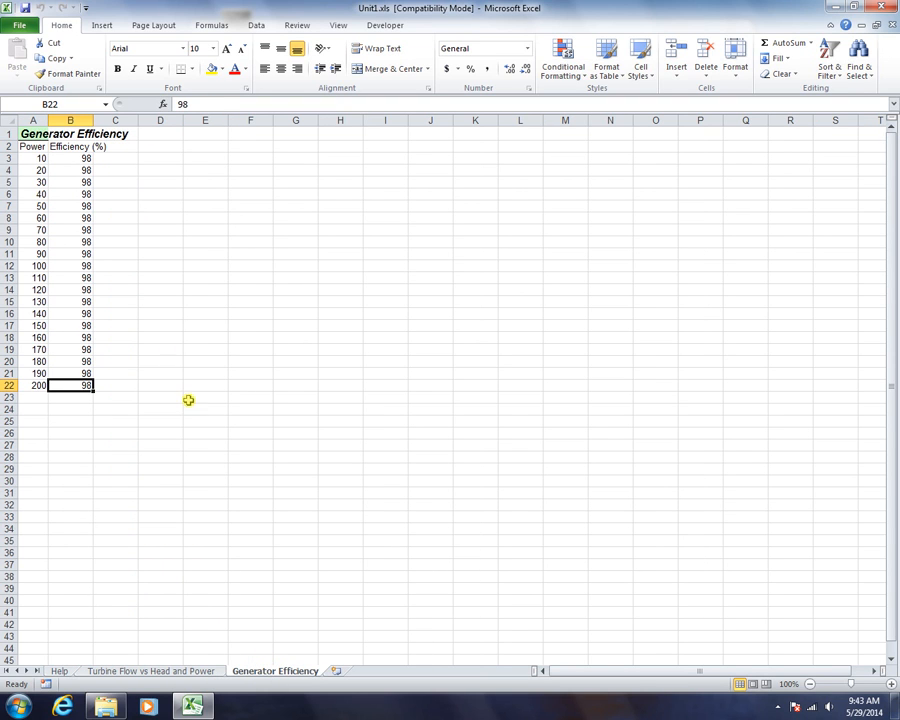
left_click(151, 670)
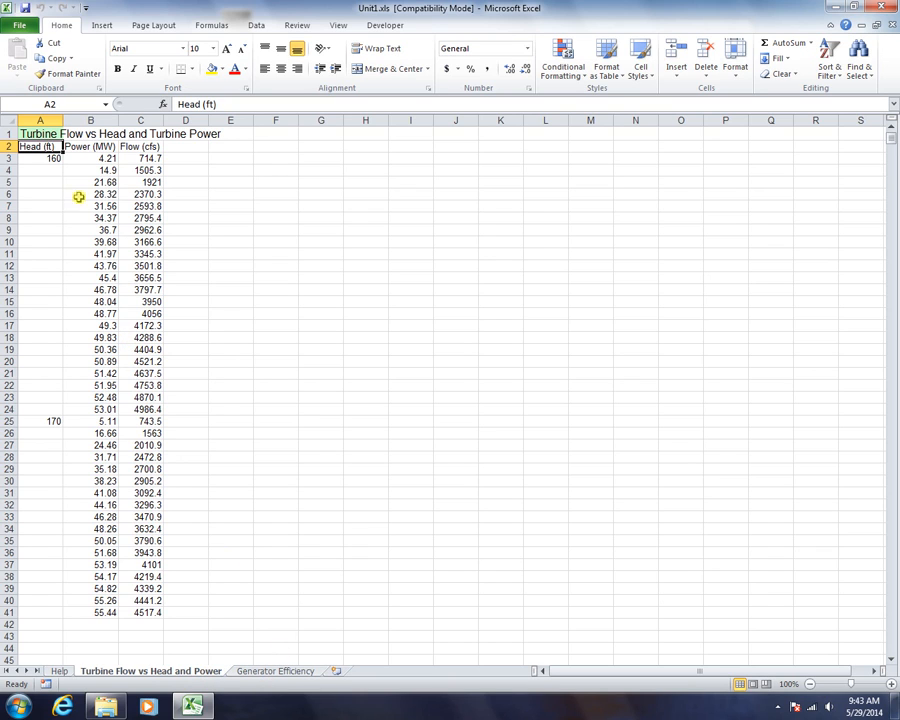
left_click(893, 26)
Close Unit1.xls without saving and return from Unit Properties to the Plant Builder task list
left_click(447, 369)
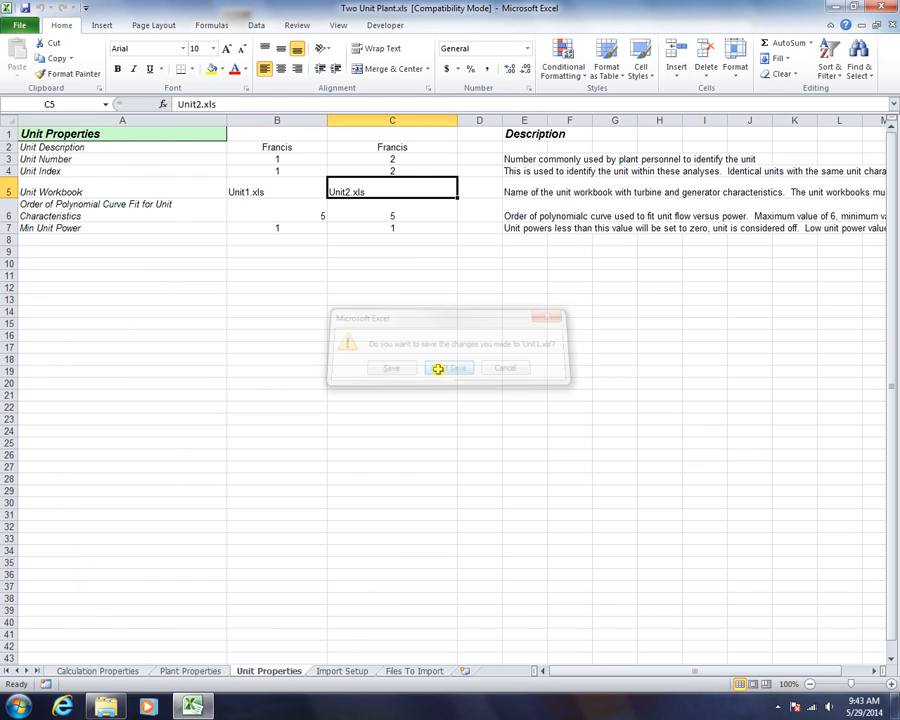
left_click(266, 215)
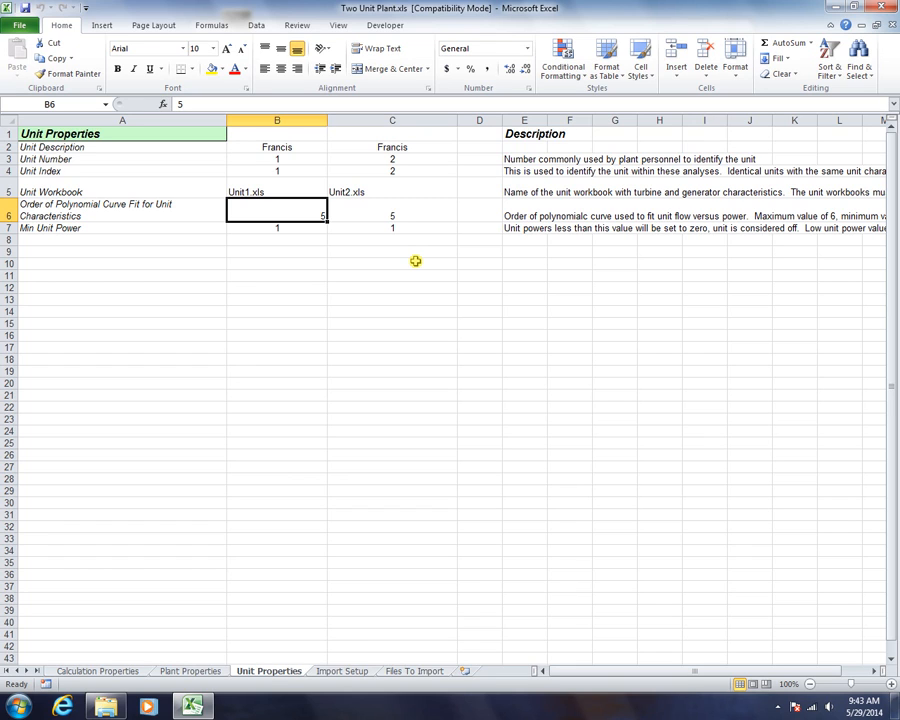
left_click(123, 133)
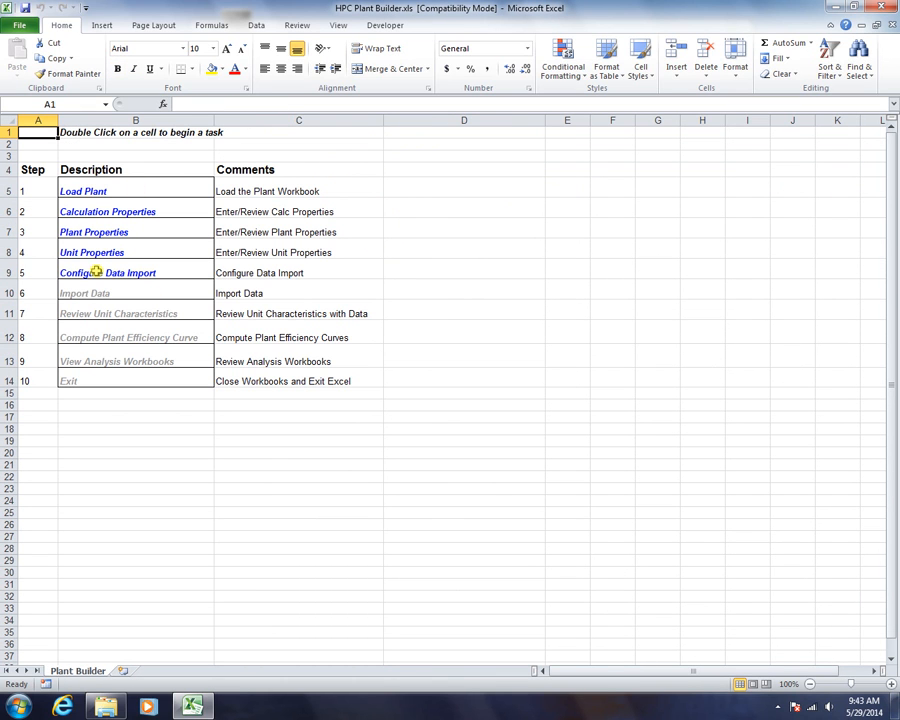
Open Import Setup and review the DateTime, Headwater, Tailwater, Unit Power 1 and Unit Power 2 names
double_click(95, 272)
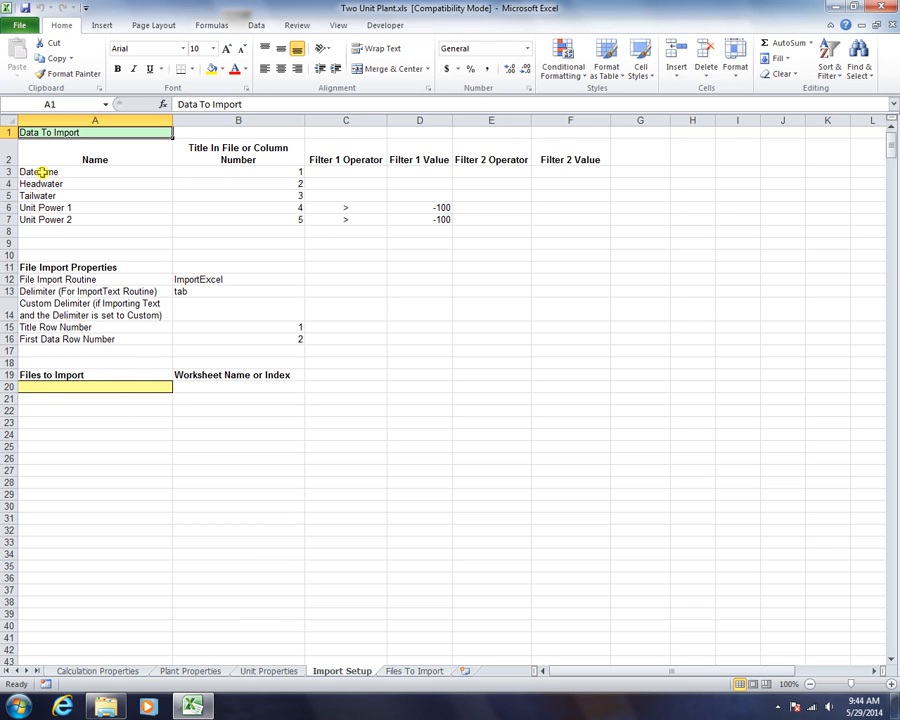
left_click(42, 171)
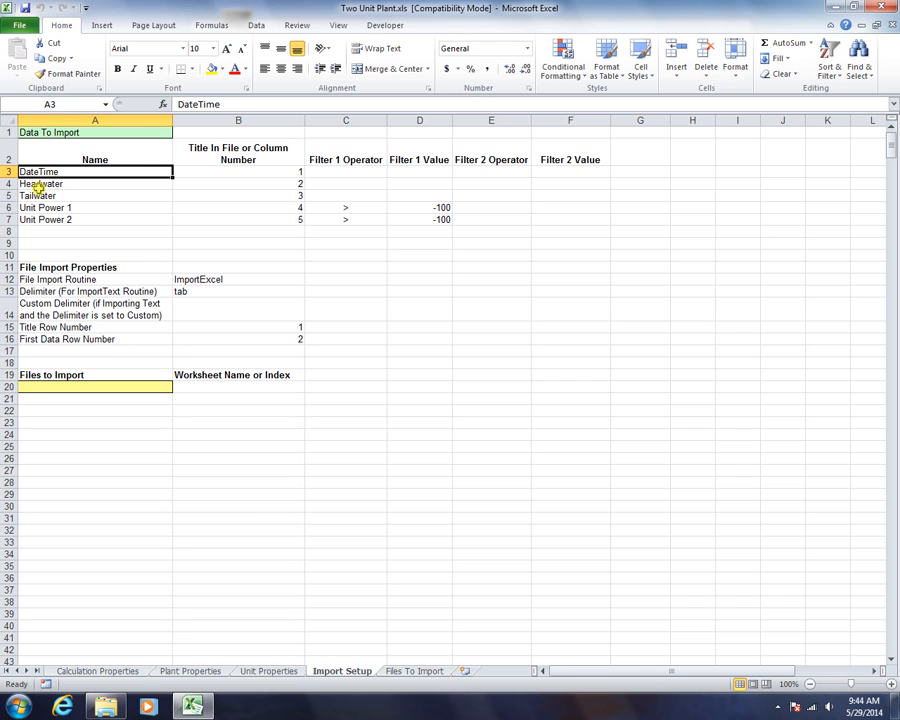
left_click(37, 187)
left_click(37, 196)
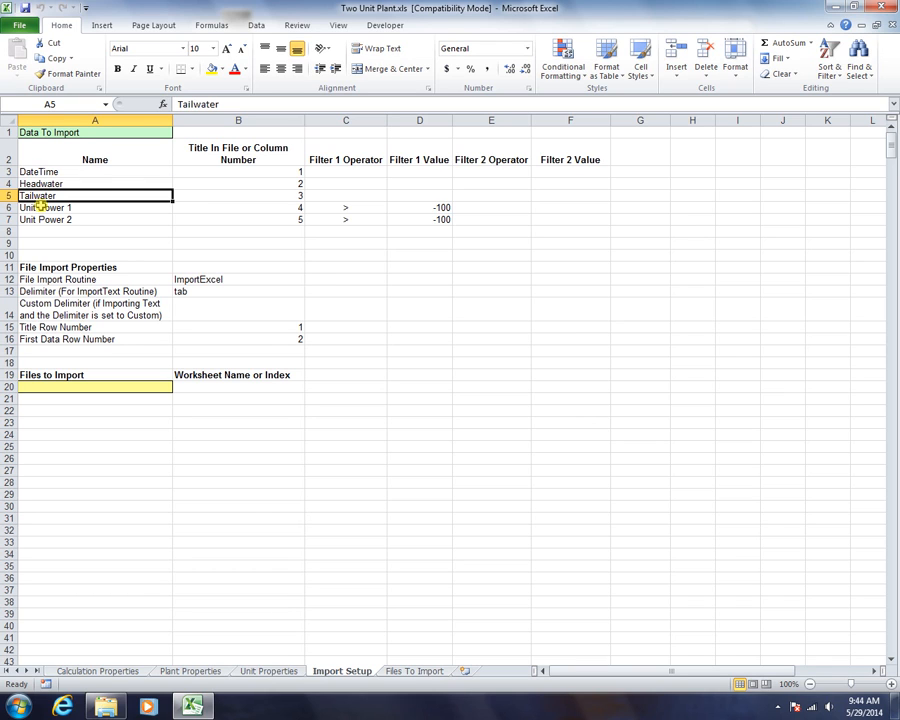
left_click(35, 207)
left_click(33, 219)
left_click(37, 207)
left_click(30, 219)
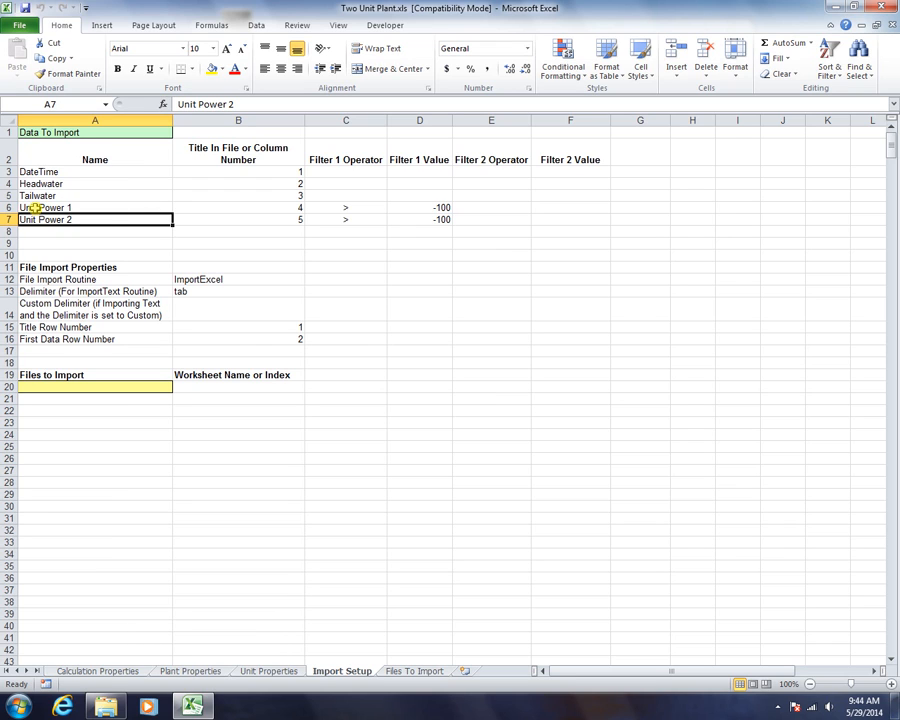
left_click(33, 207)
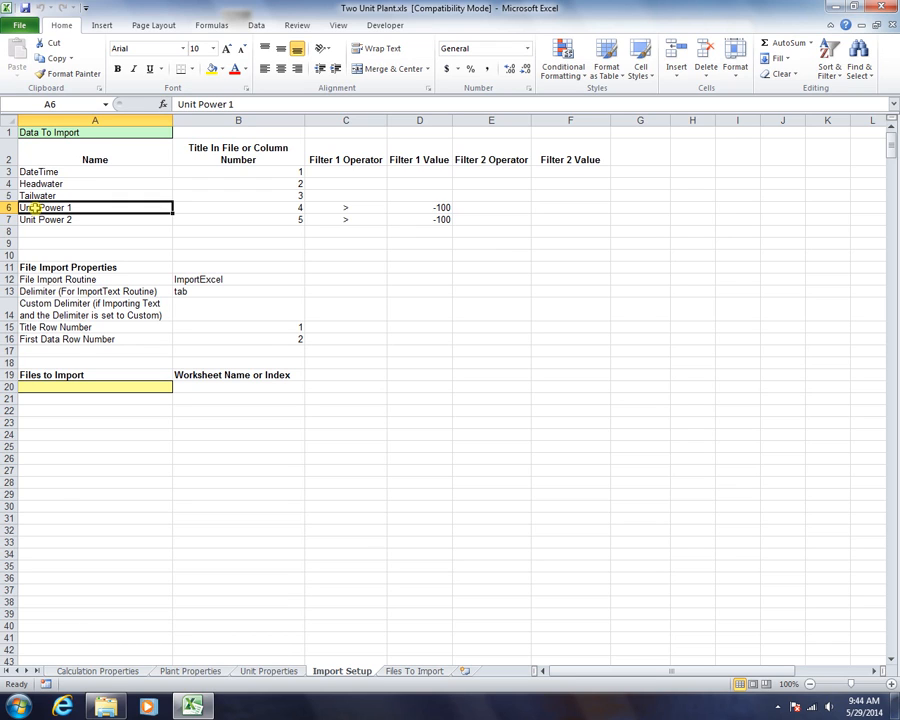
left_click(35, 215)
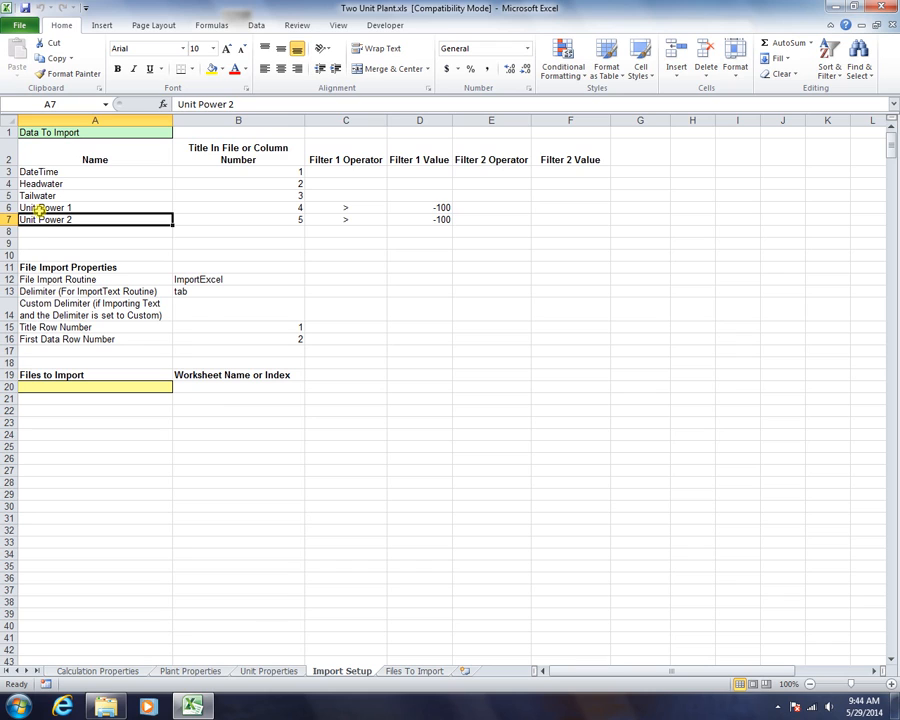
left_click(41, 229)
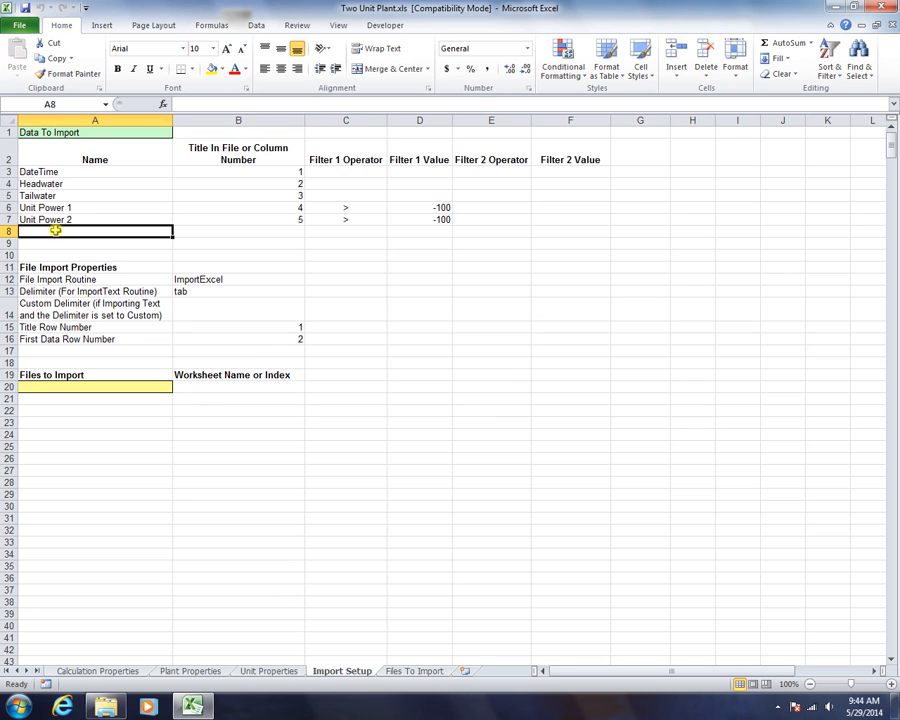
left_click(47, 246)
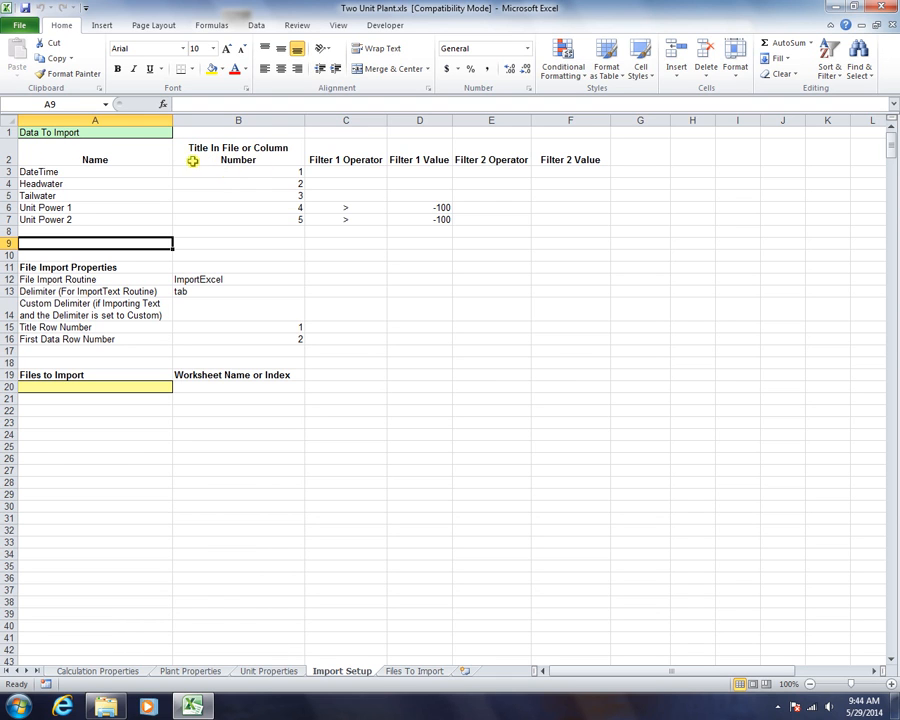
left_click(22, 27)
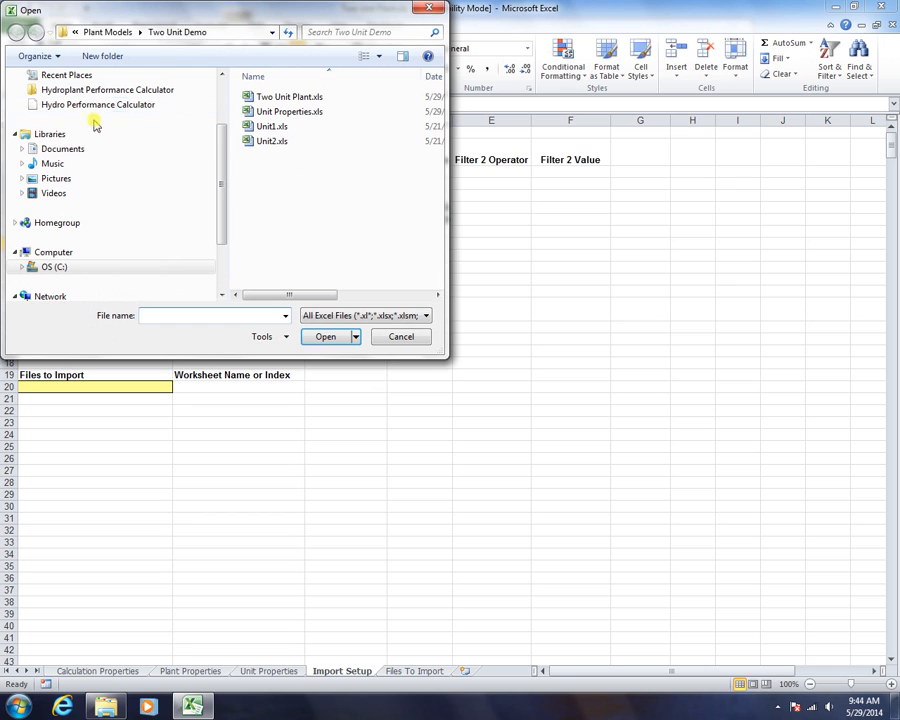
Open Jan2004.csv from Demo Data Files > Two Unit Monthly, showing All Files
left_click(85, 92)
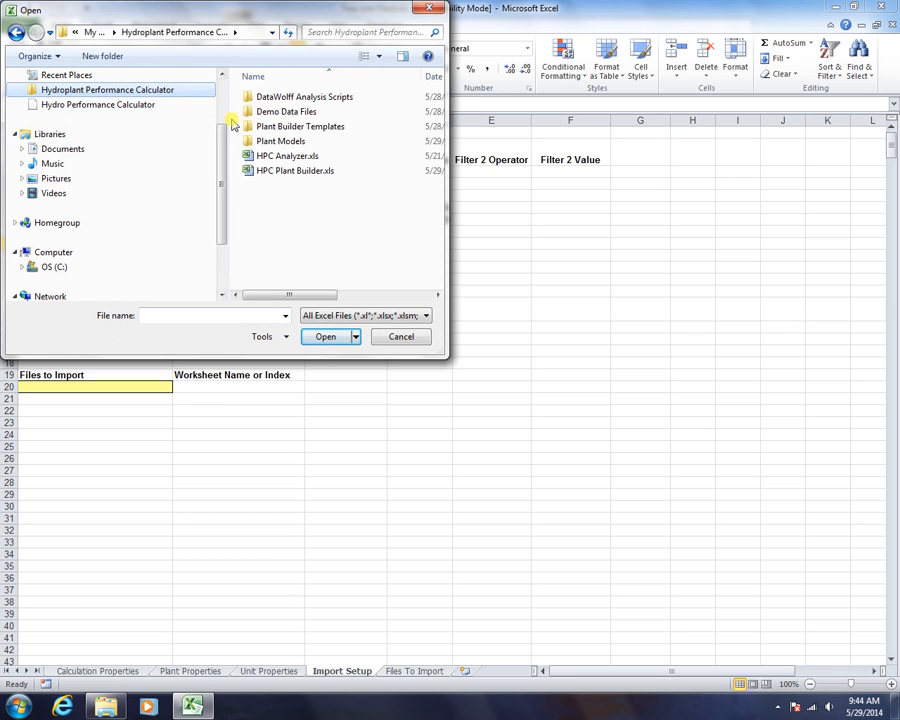
double_click(262, 111)
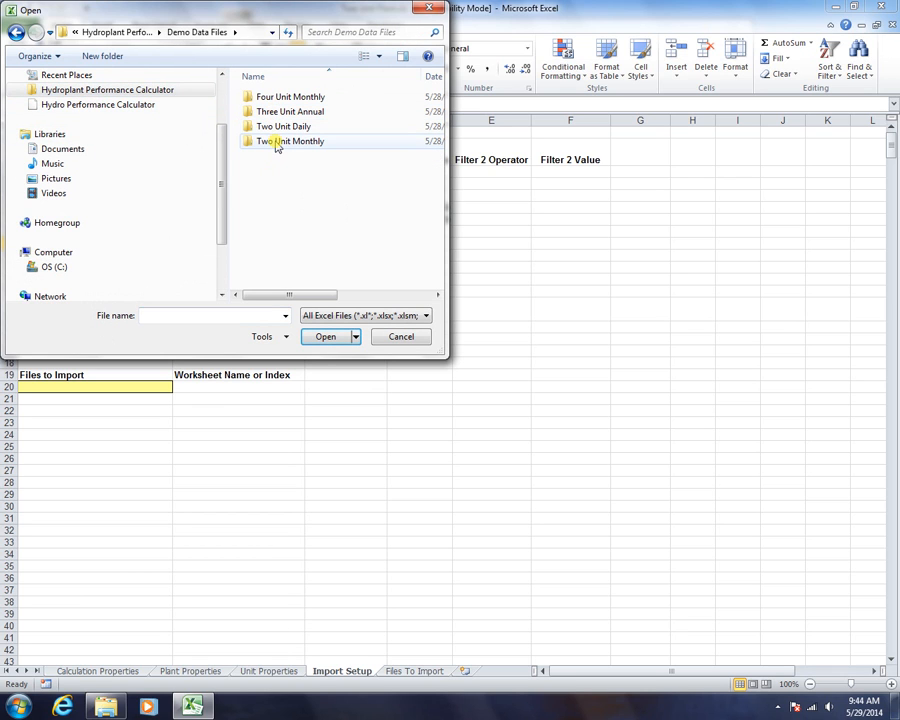
double_click(277, 142)
left_click(422, 318)
left_click(340, 326)
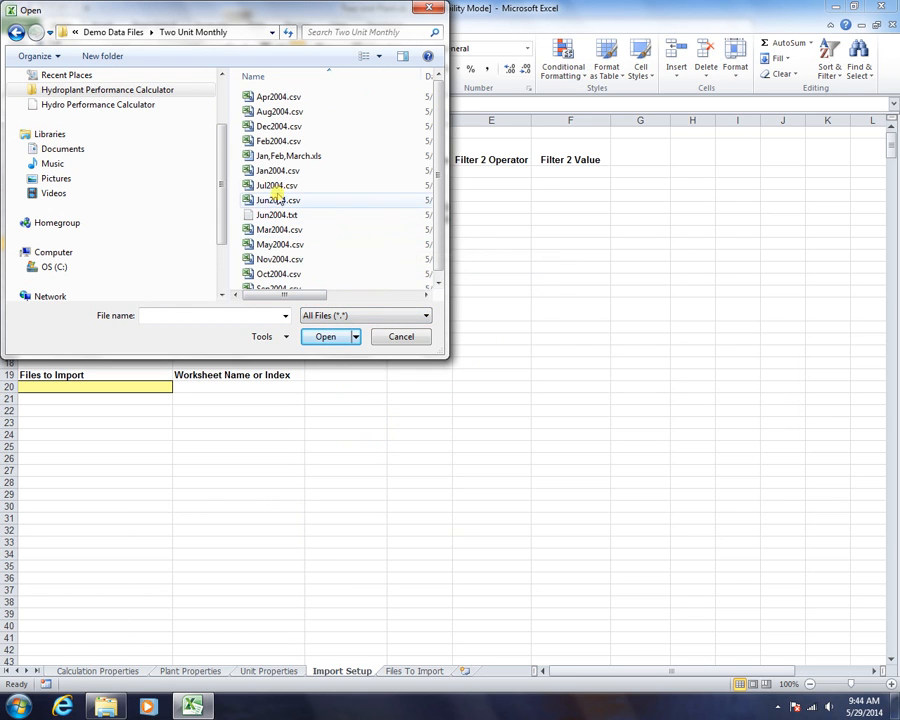
double_click(252, 171)
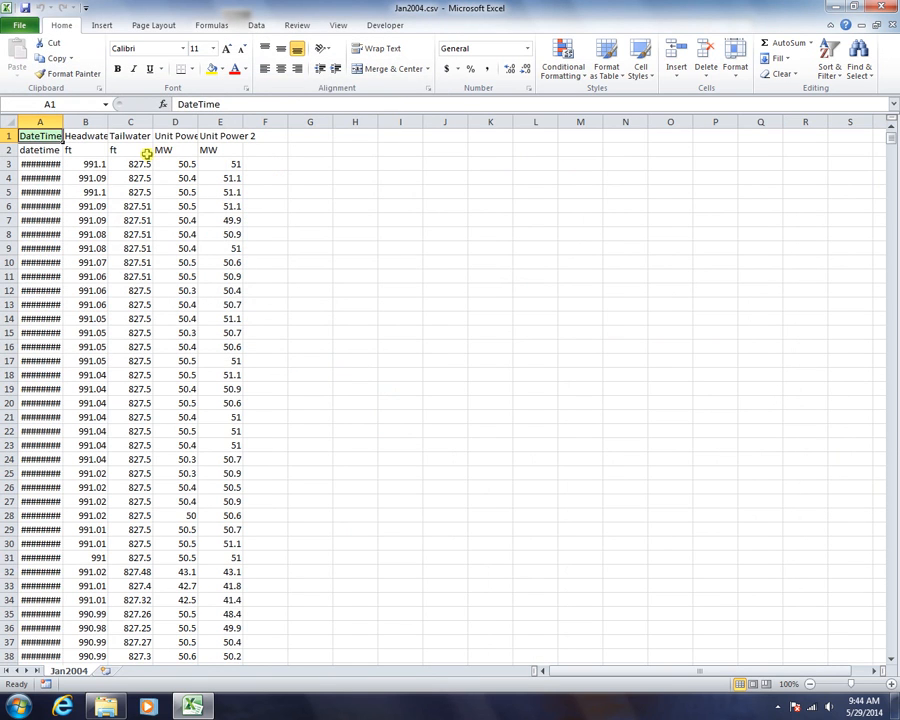
Autofit column A, check the Headwater, Tailwater and Unit Power headings, then close the file
double_click(62, 121)
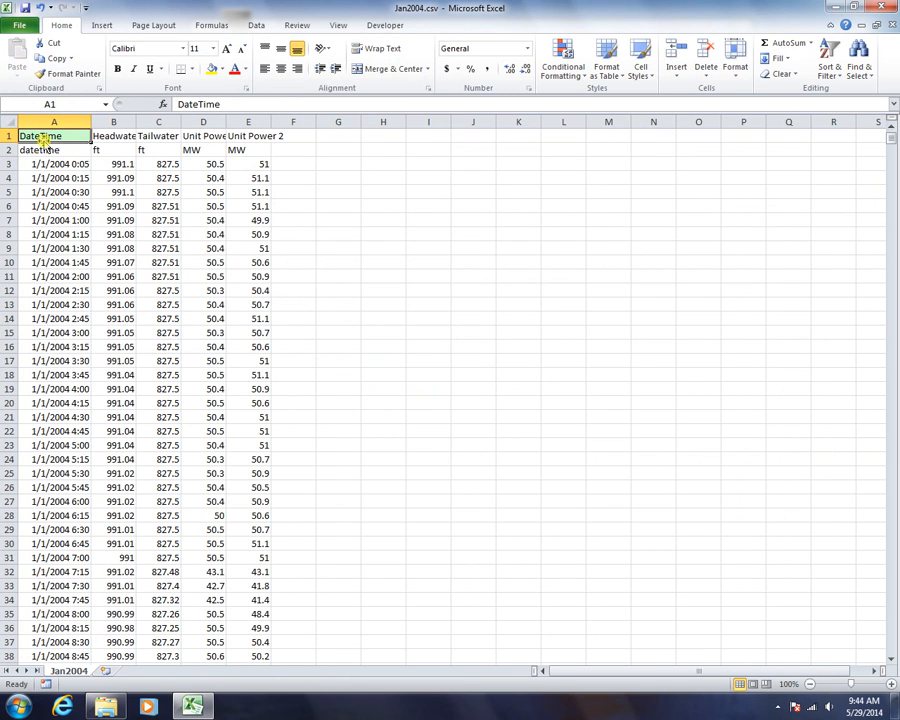
left_click(118, 136)
left_click(170, 137)
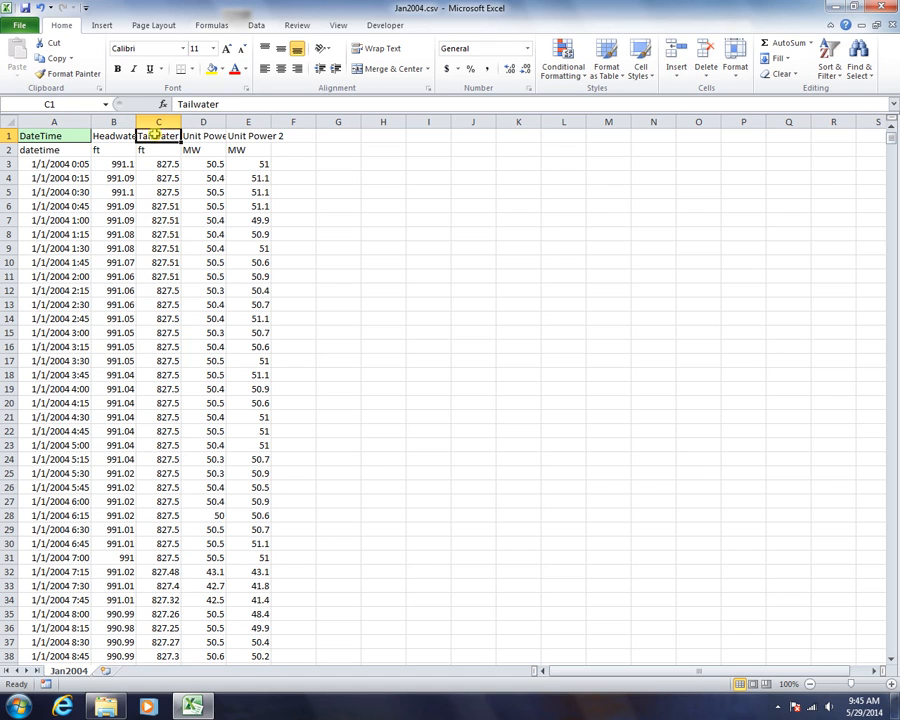
left_click(200, 138)
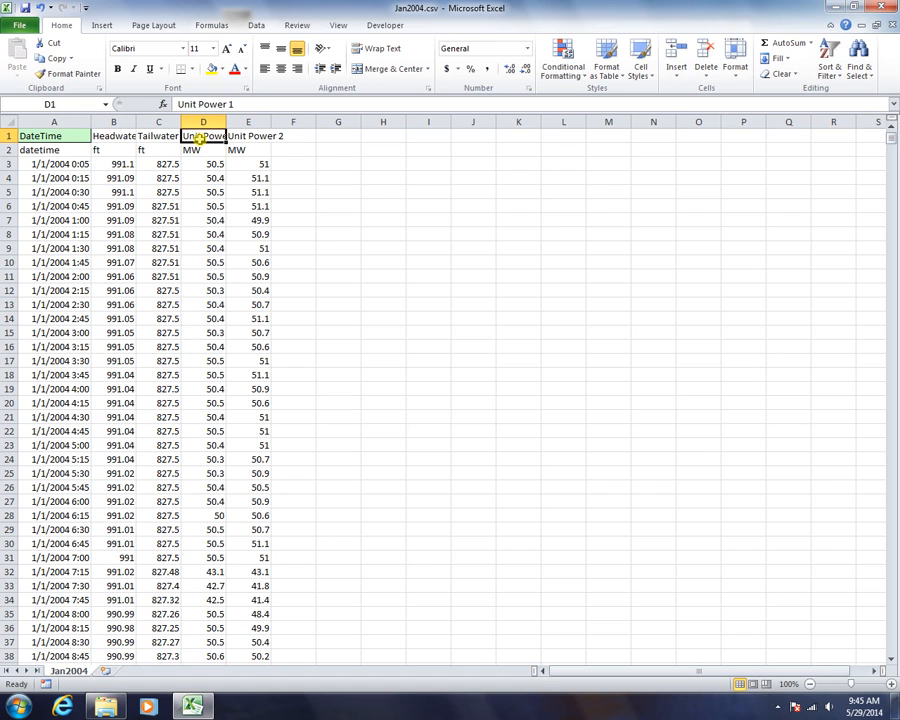
left_click(246, 136)
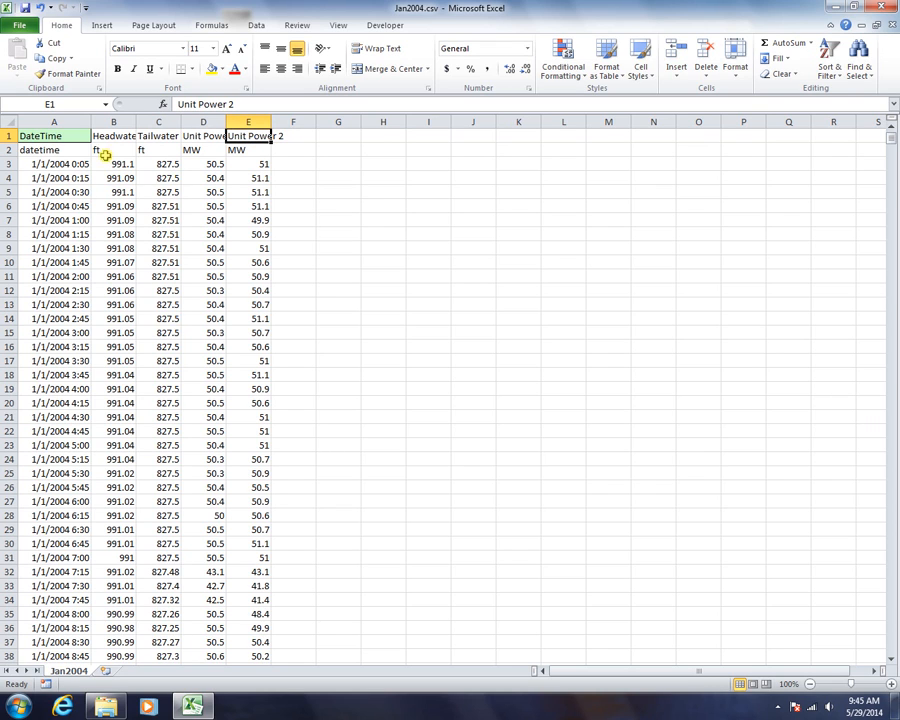
left_click(881, 25)
Close Jan2004.csv without saving, then review the Unit Power and Tailwater filter operators
left_click(456, 367)
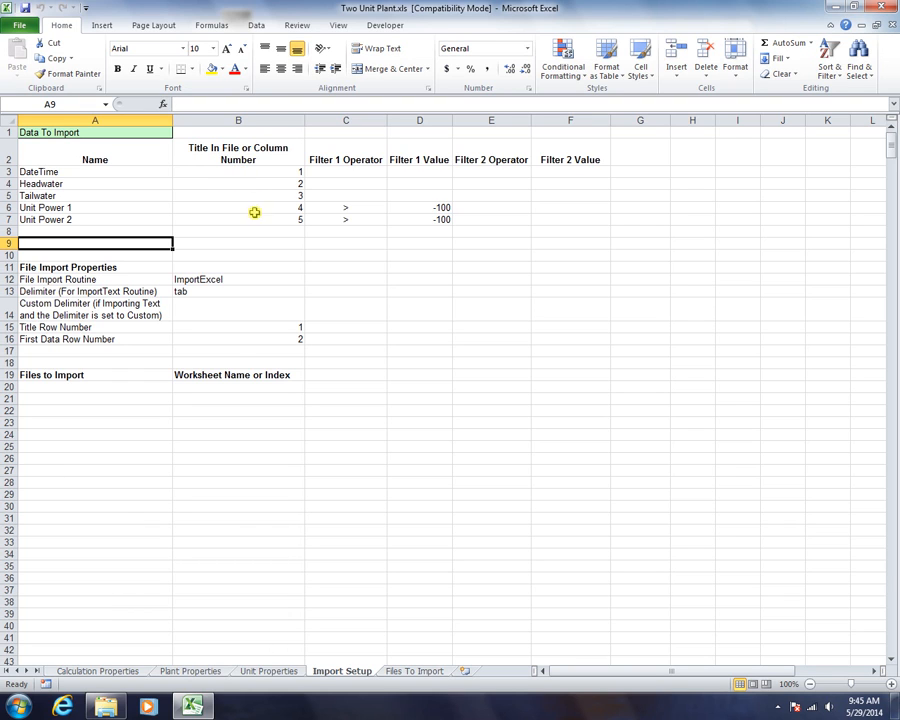
left_click(353, 208)
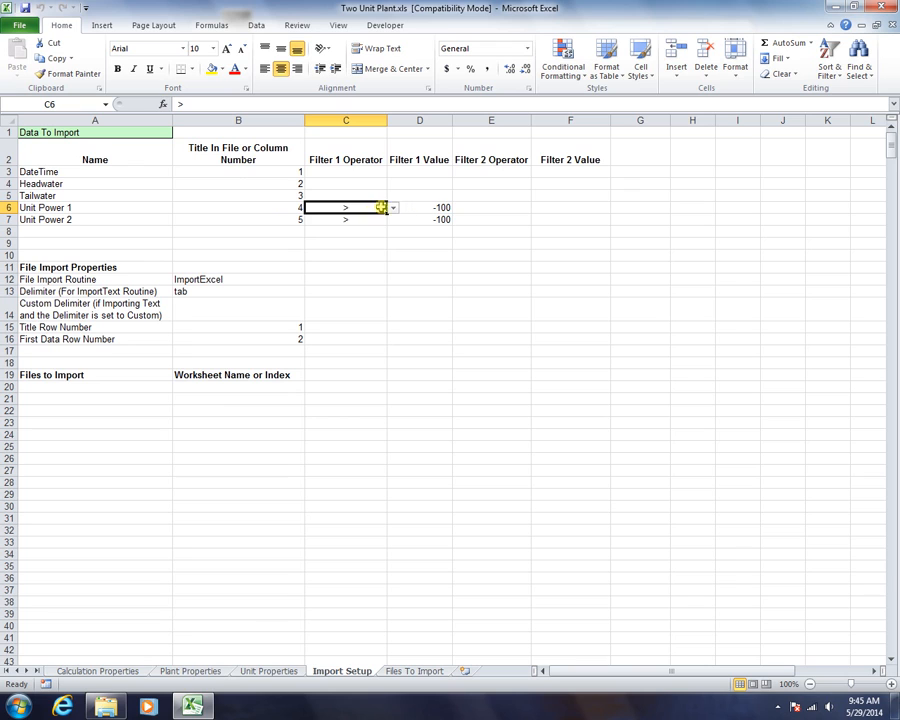
left_click(349, 194)
left_click(395, 196)
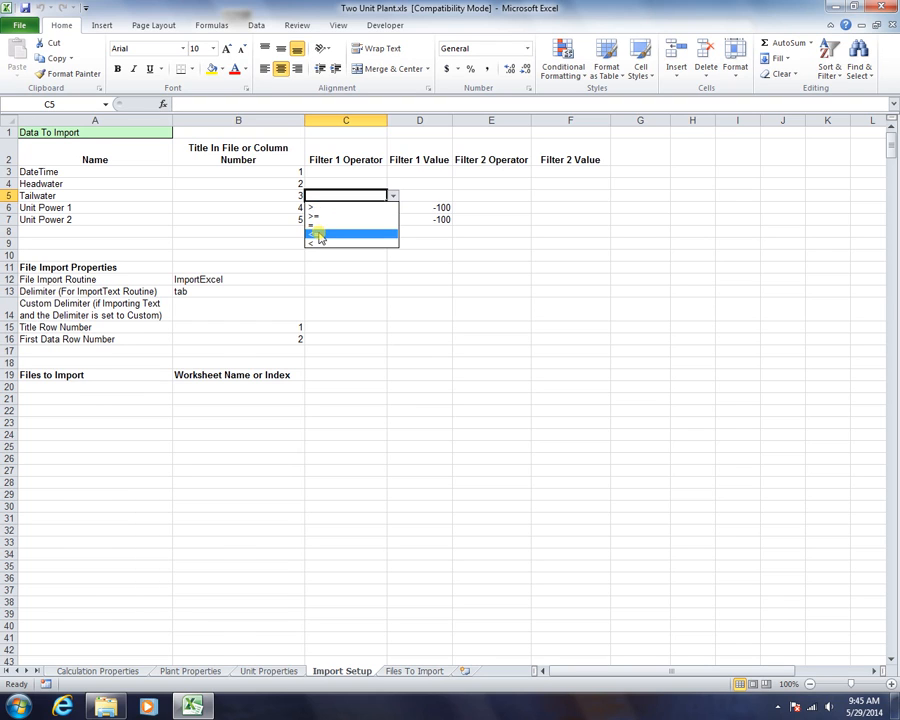
left_click(328, 178)
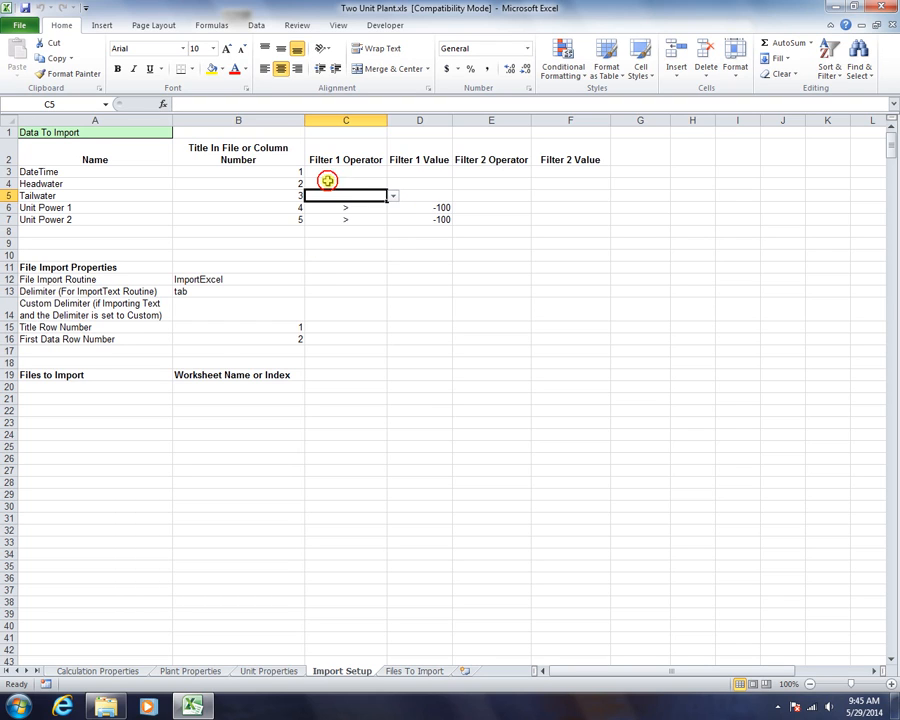
left_click(318, 207)
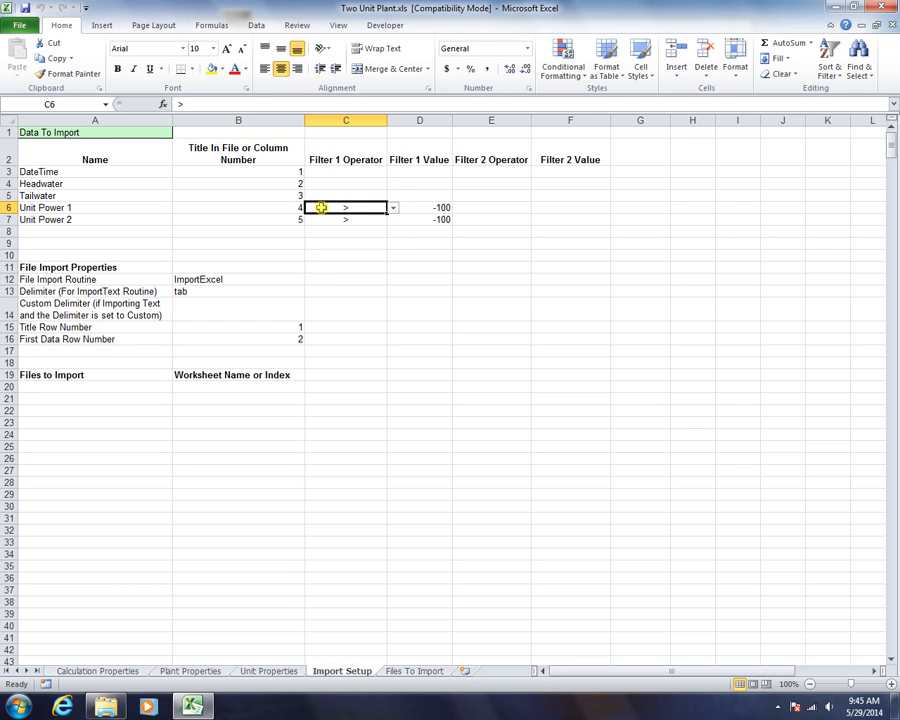
left_click(420, 219)
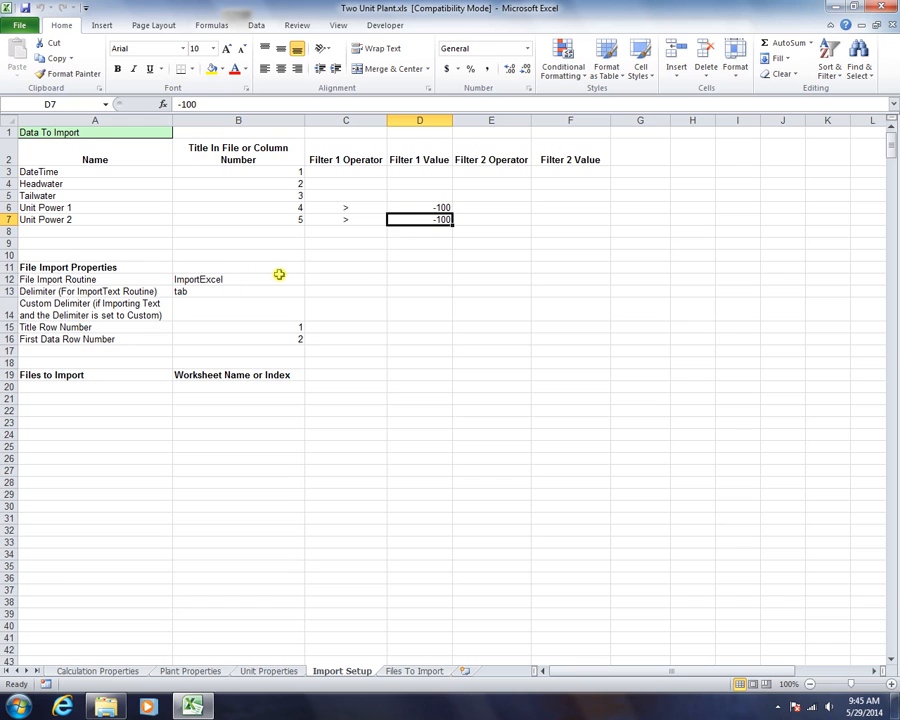
Set the file import routine to ImportText with a comma delimiter
left_click(52, 281)
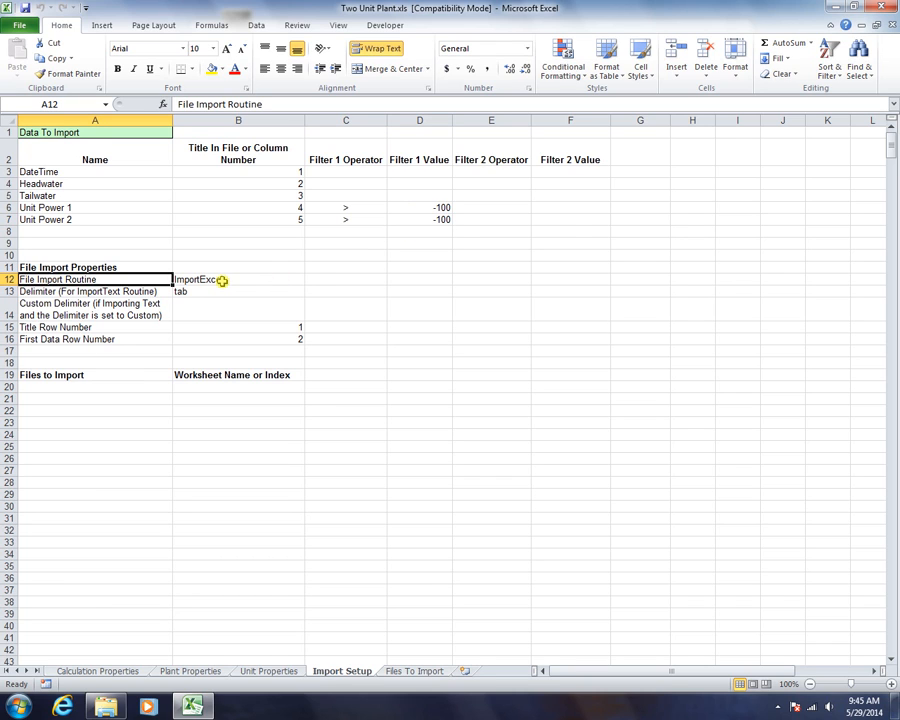
left_click(221, 281)
left_click(311, 281)
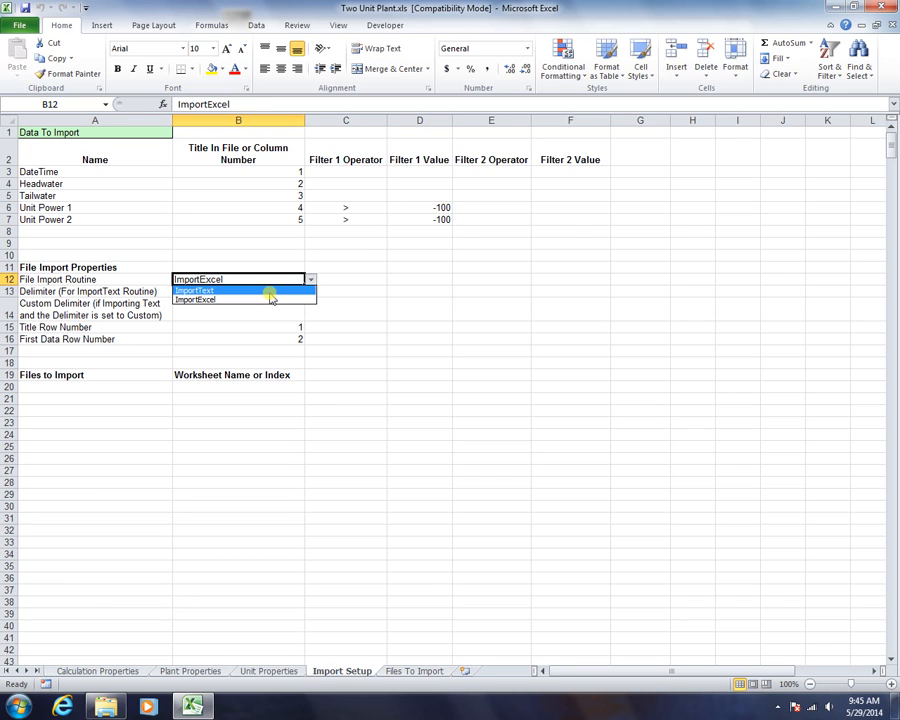
left_click(269, 292)
left_click(178, 291)
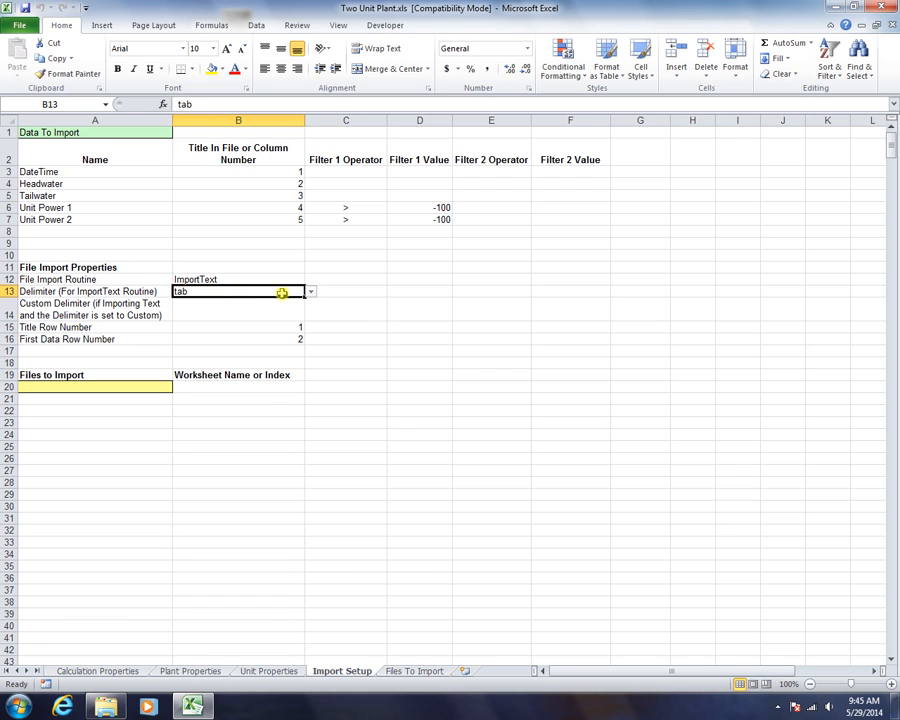
left_click(312, 292)
left_click(193, 304)
Set First Data Row Number to 3, keeping Title Row Number at 1
left_click(117, 328)
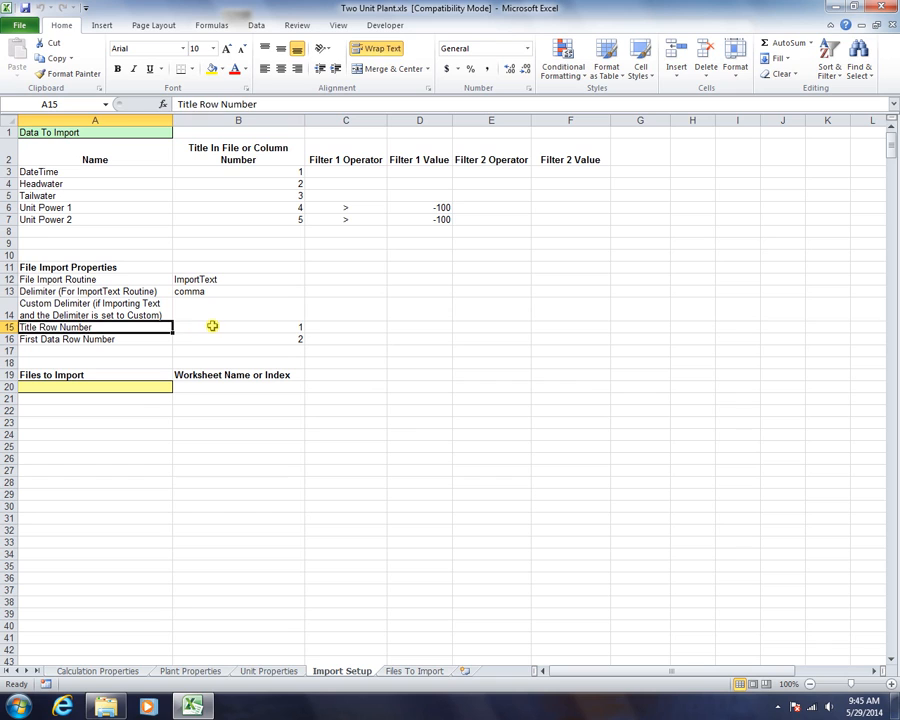
left_click(212, 326)
left_click(226, 341)
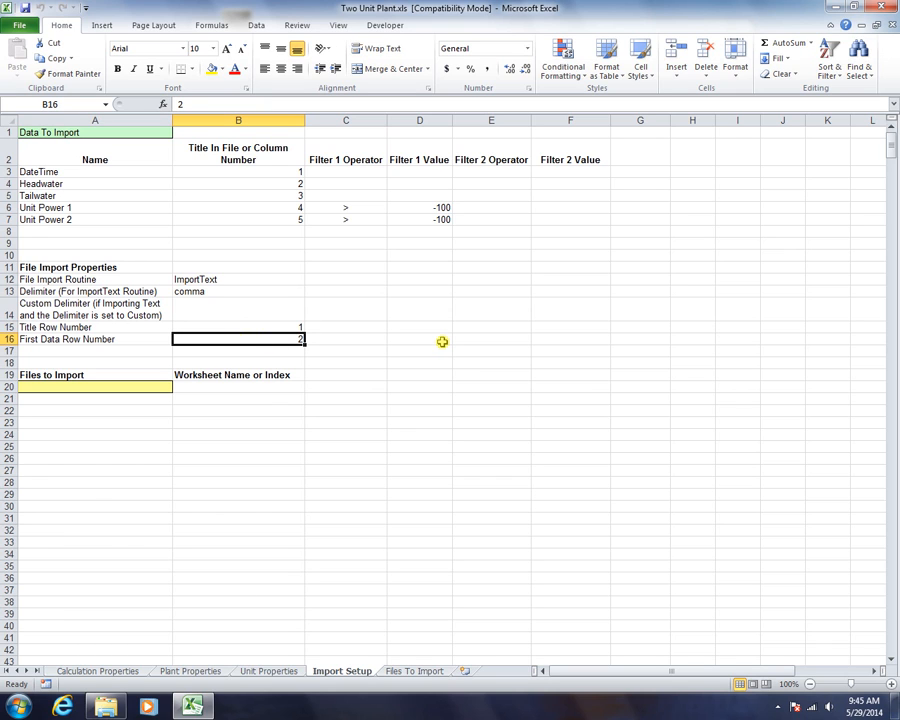
type("3")
key("Return")
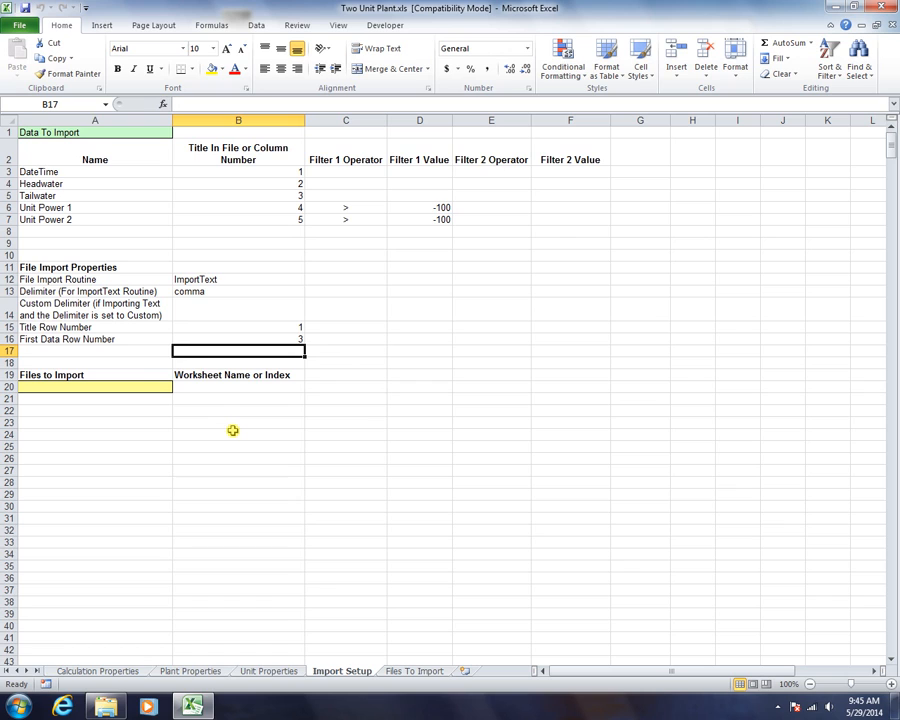
left_click(86, 375)
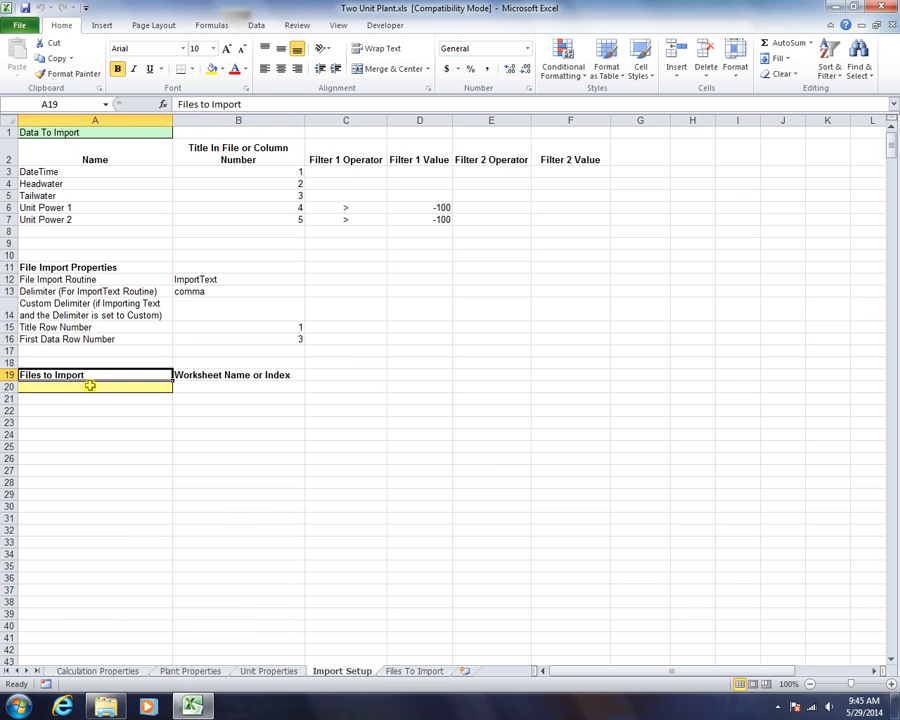
Pick Jan2004.csv from Demo Data Files > Two Unit Monthly as the first import file in A20
left_click(90, 388)
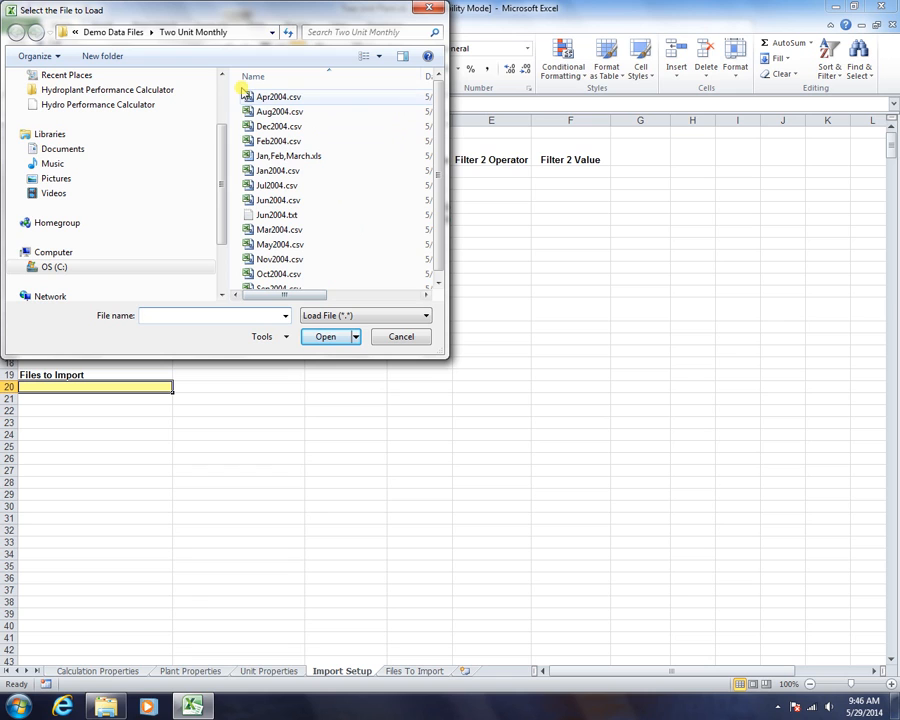
left_click(112, 33)
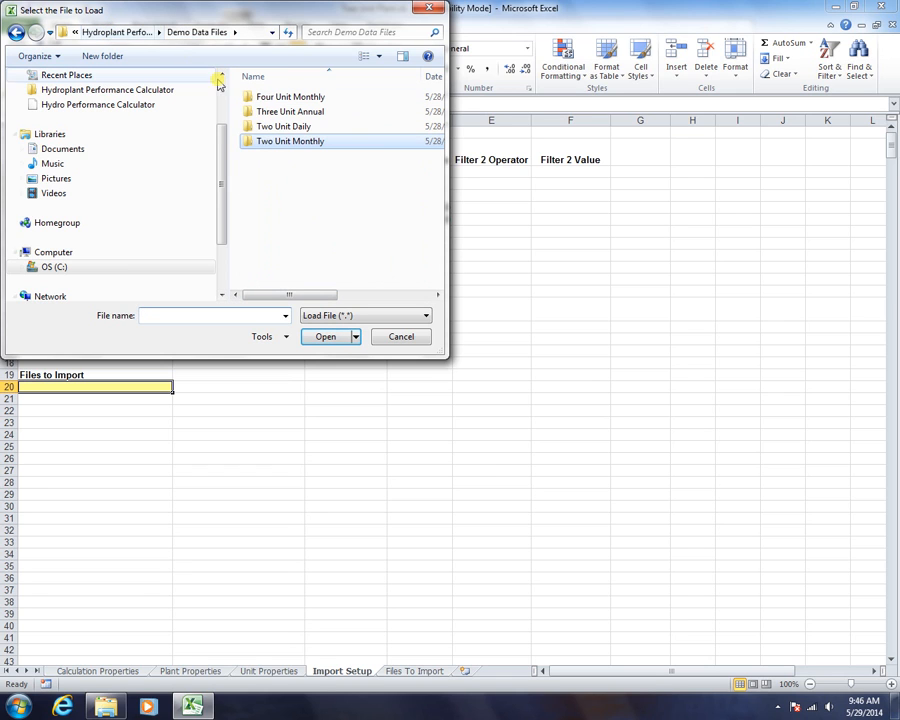
double_click(276, 142)
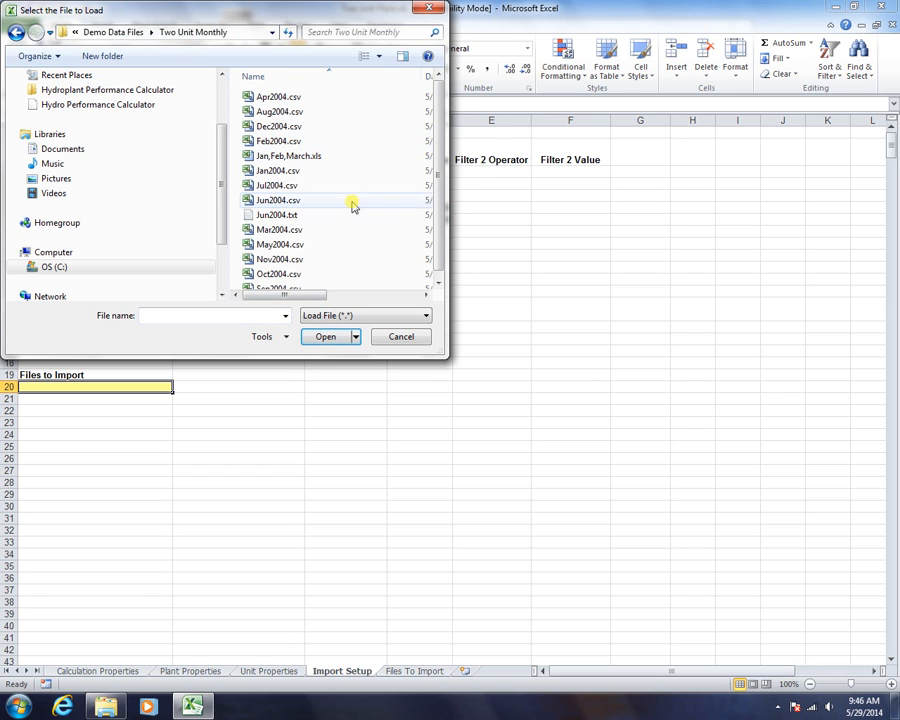
double_click(266, 172)
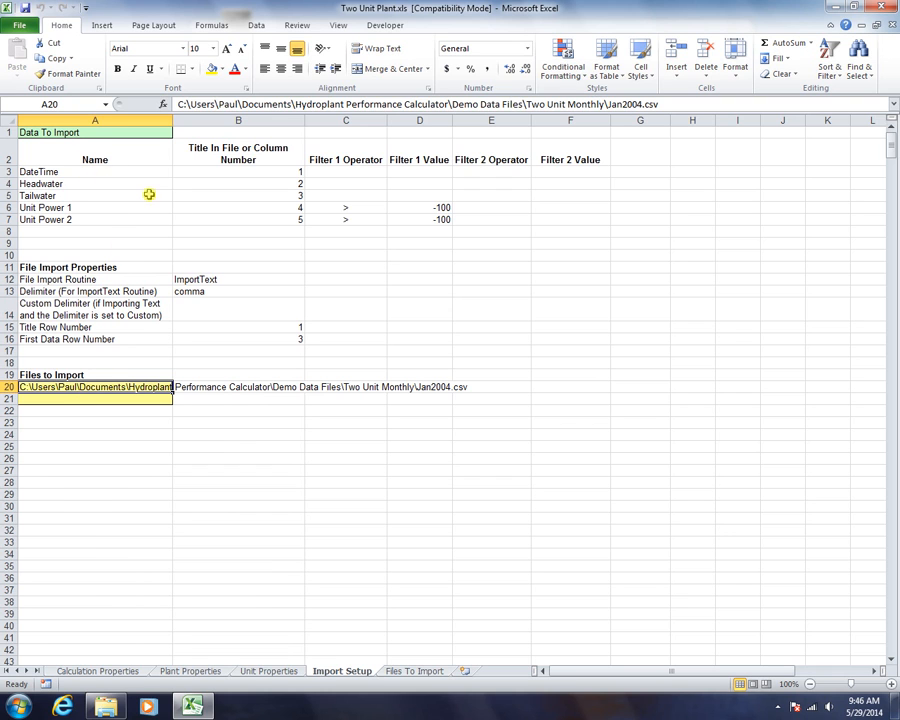
Run the Import Data step from HPC Plant Builder to load the Jan2004 data
double_click(72, 133)
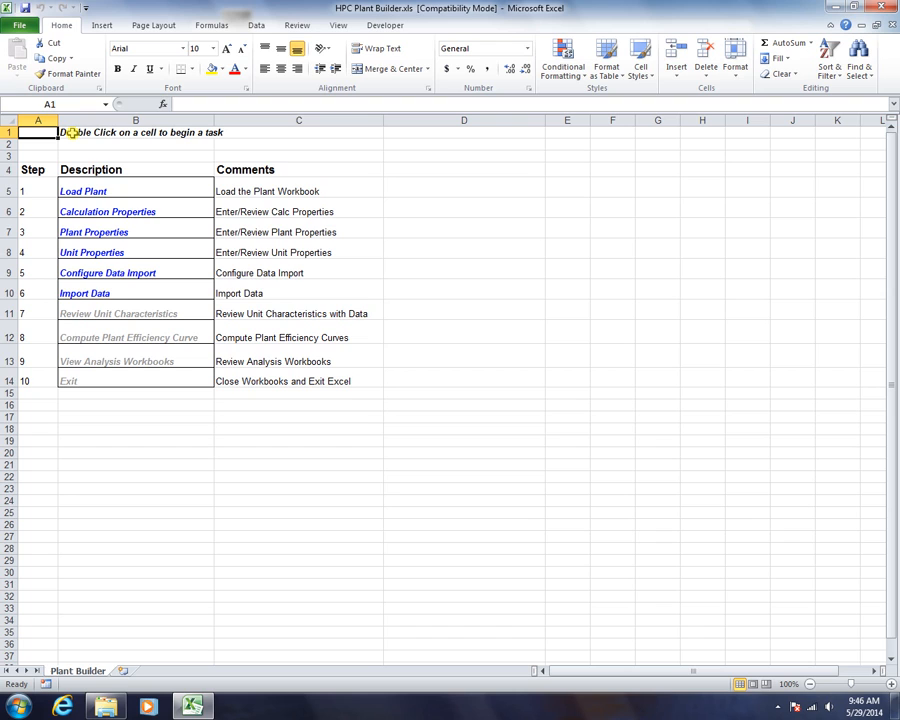
left_click(86, 271)
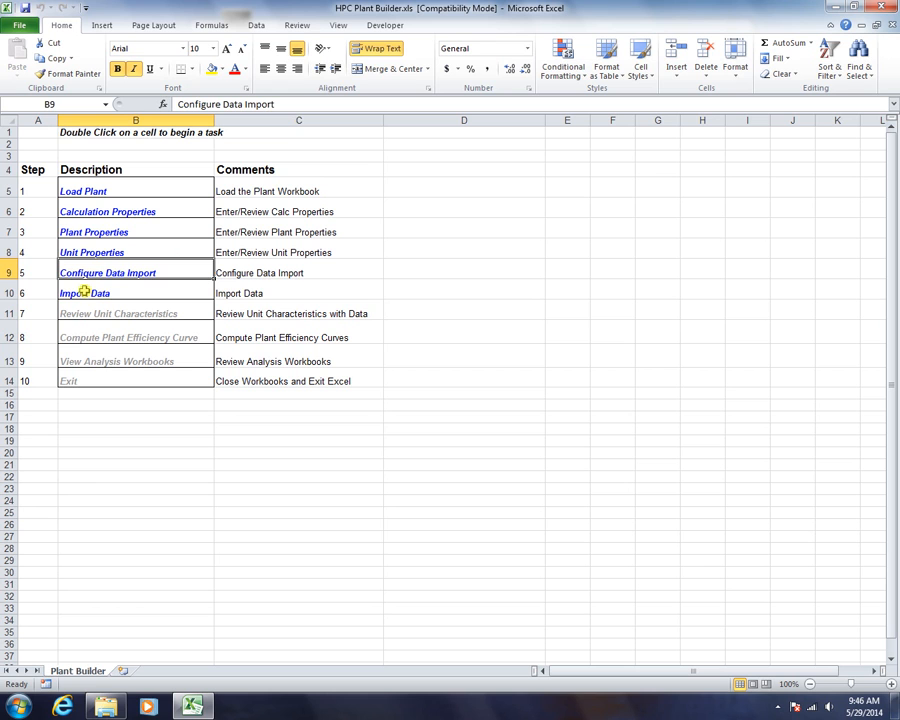
double_click(84, 291)
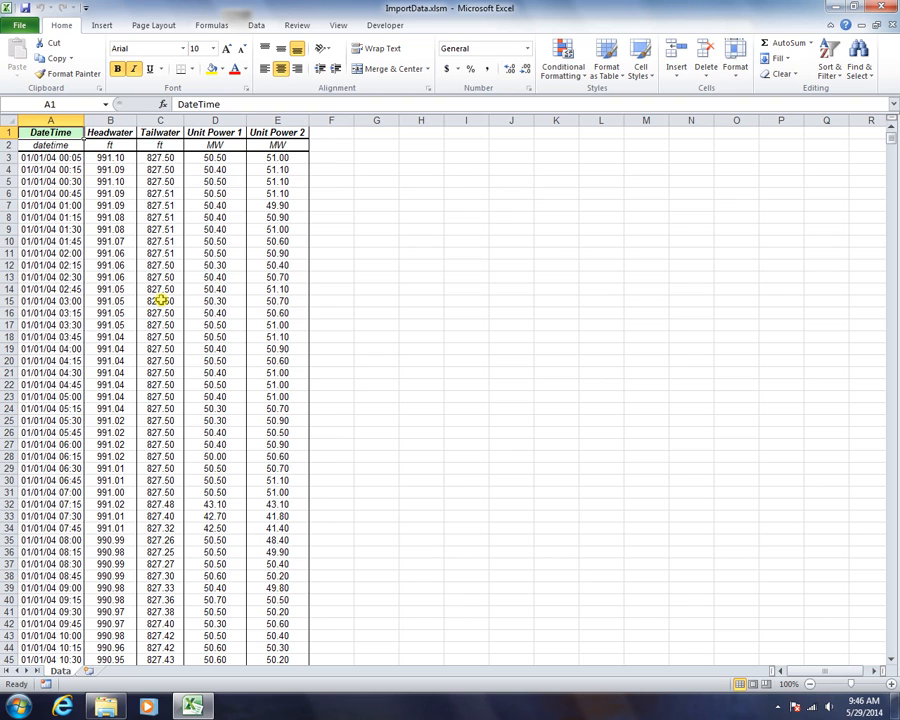
double_click(43, 132)
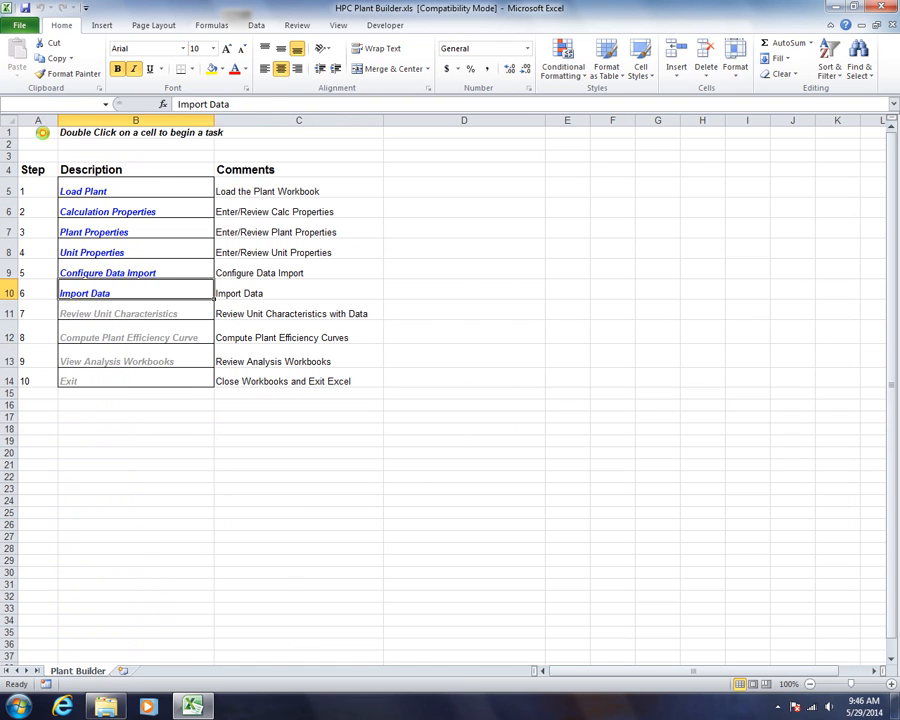
double_click(88, 293)
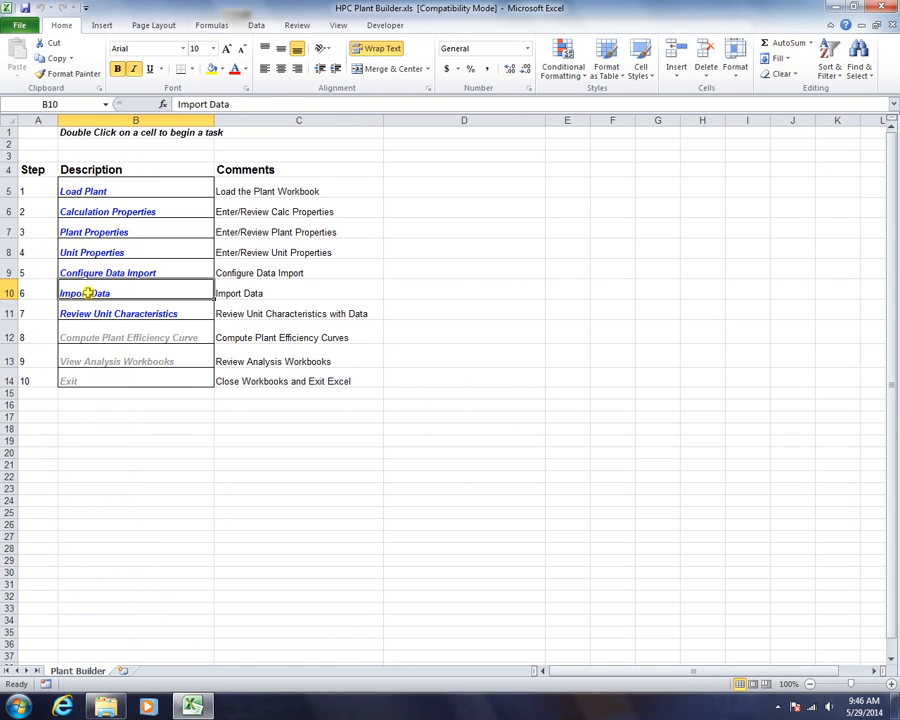
left_click(90, 312)
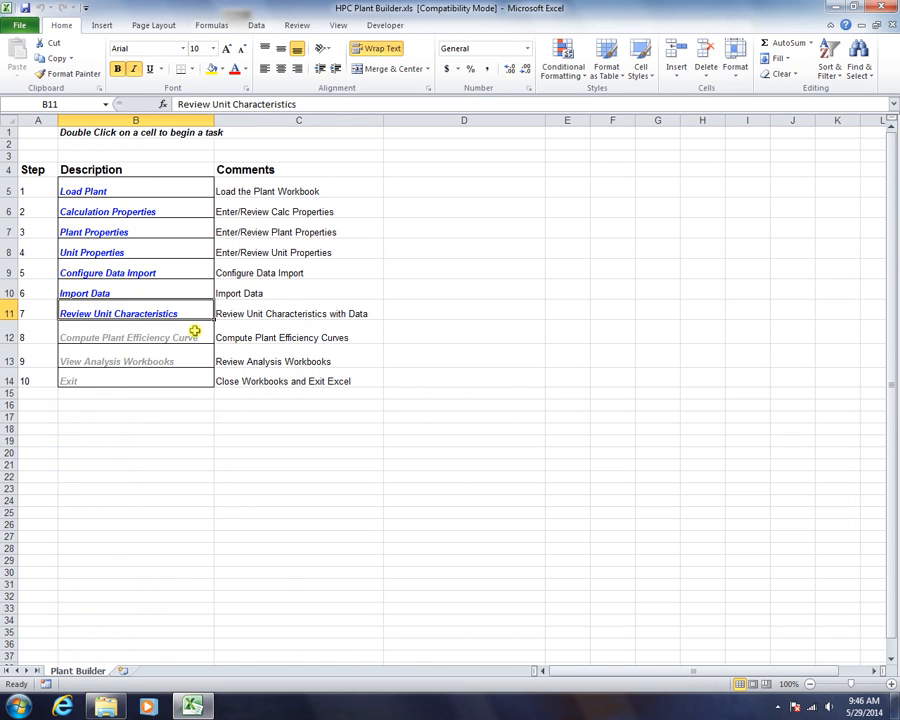
Run Review Unit Characteristics (B11) to open LoadProfilePolyFit.xlsm with its Unit Energy Generation results
double_click(124, 312)
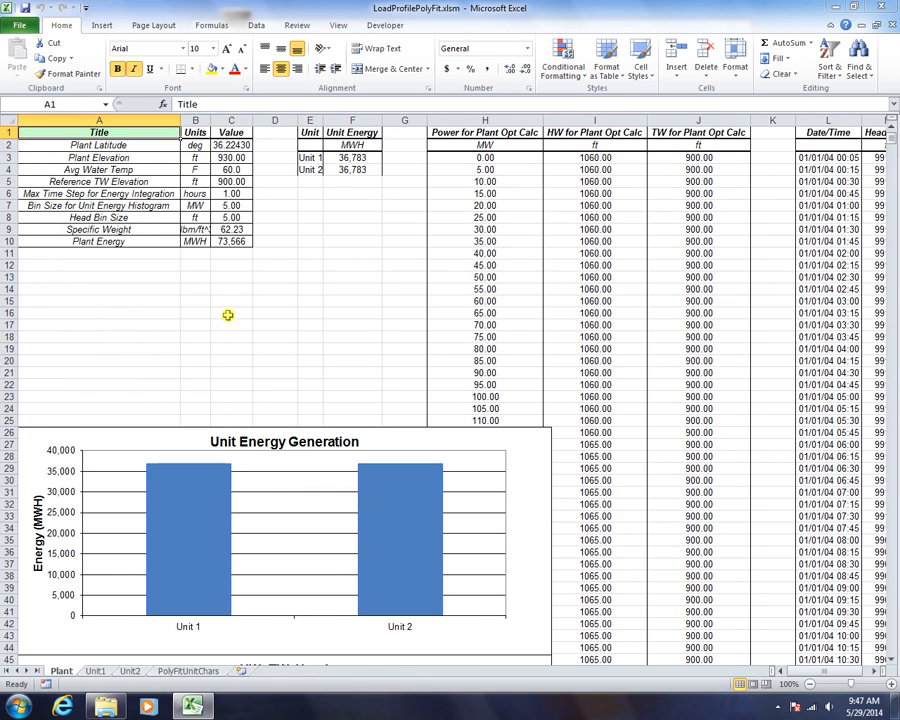
Check the open workbooks, scroll over the Plant sheet's HW, TW, Head chart, then open Unit1
left_click(339, 27)
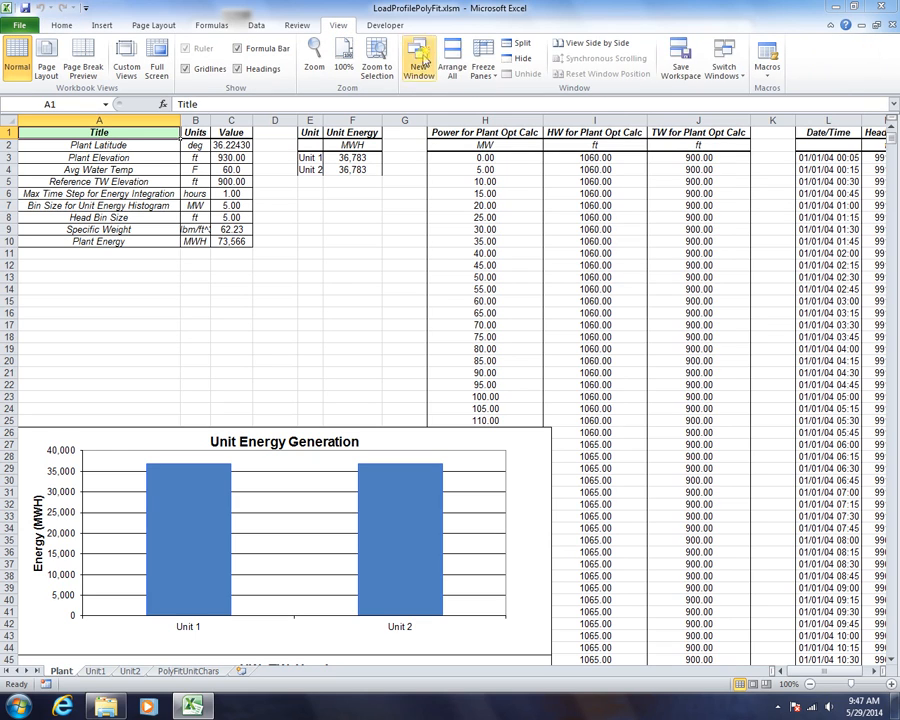
left_click(724, 62)
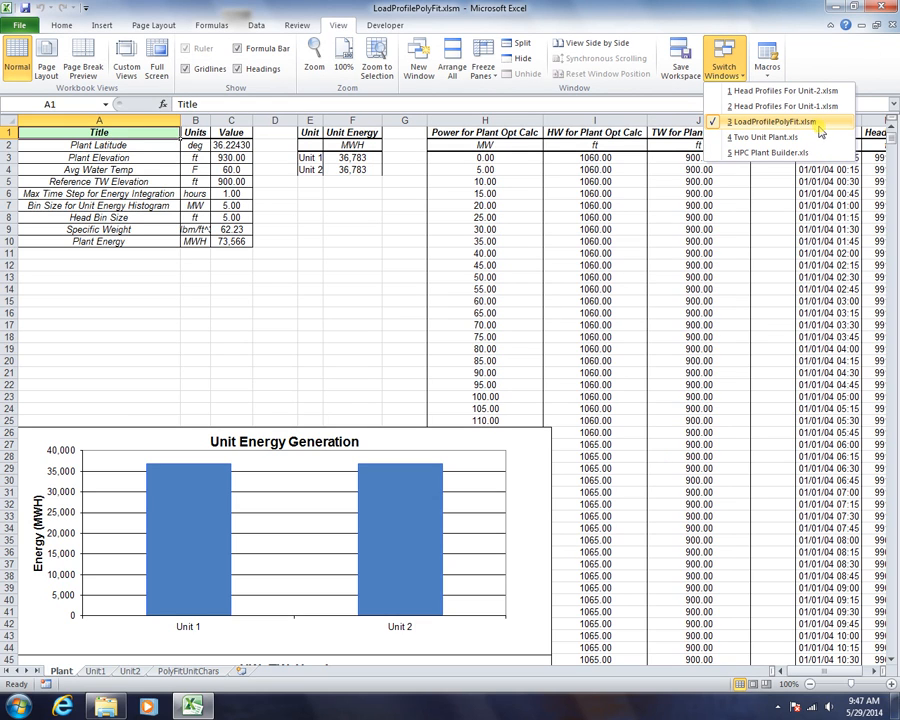
left_click(747, 122)
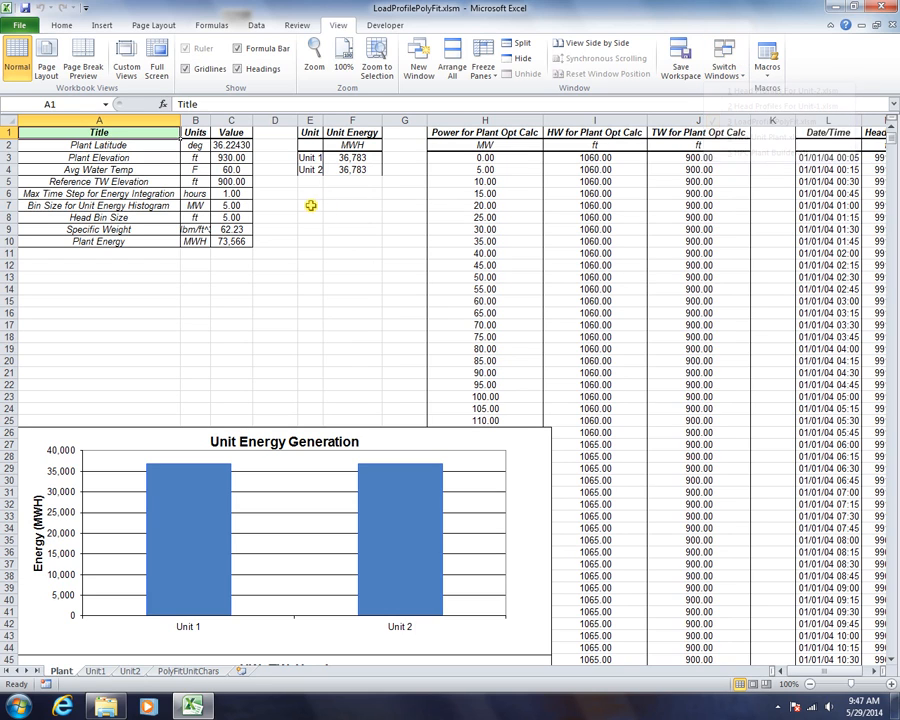
left_click(310, 205)
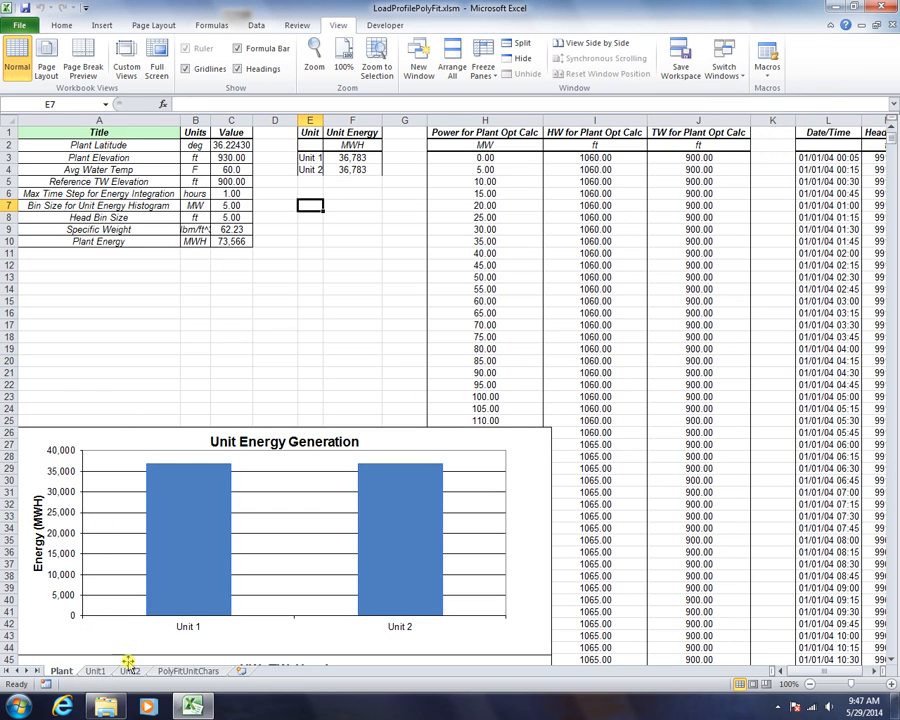
scroll(630, 540, "down", 11)
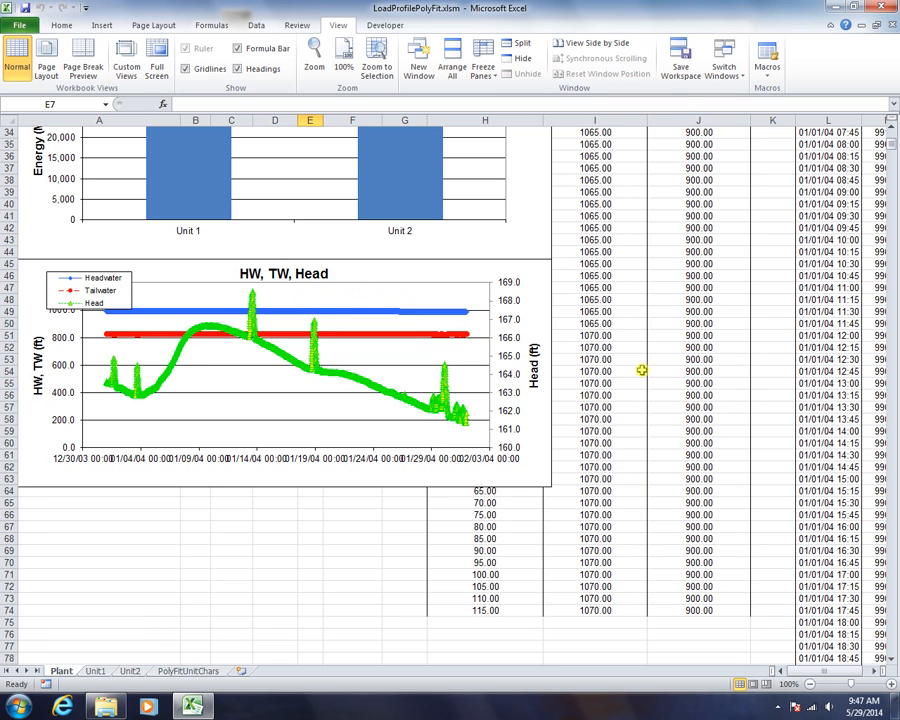
scroll(652, 362, "up", 2)
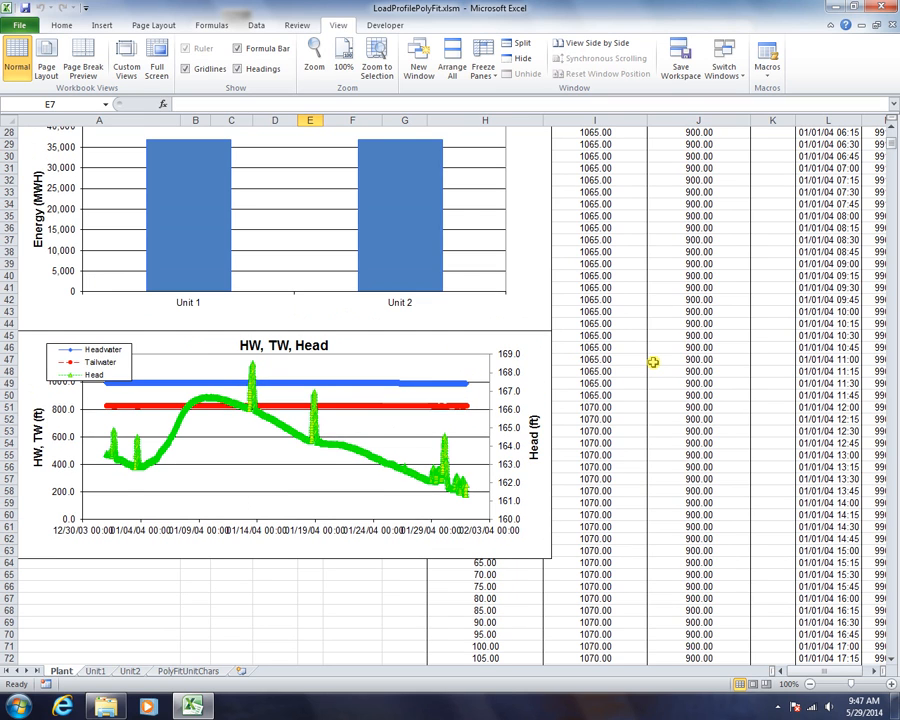
scroll(652, 362, "up", 9)
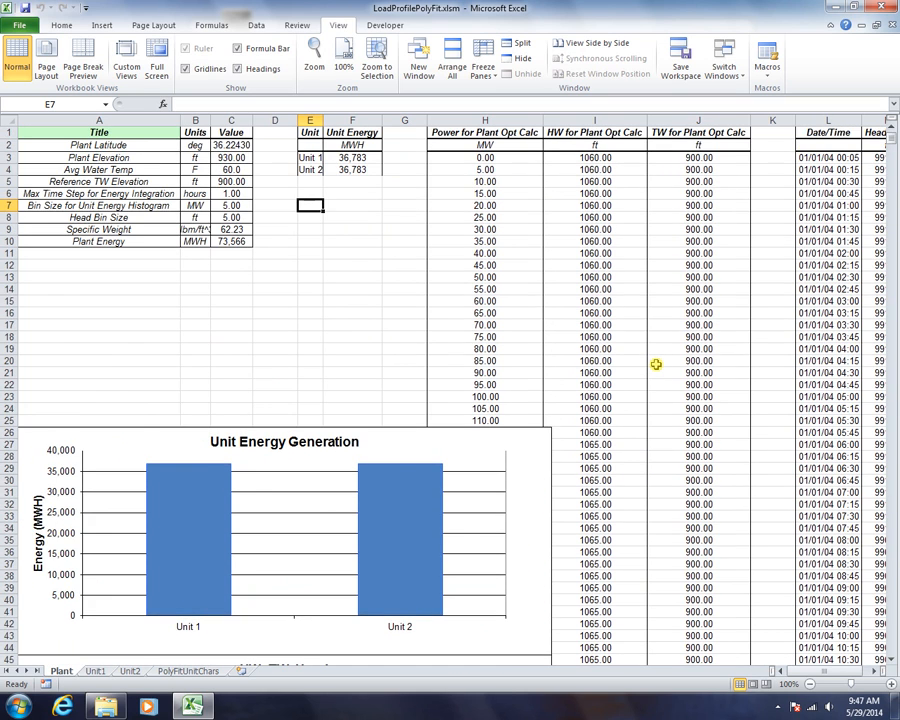
left_click(92, 673)
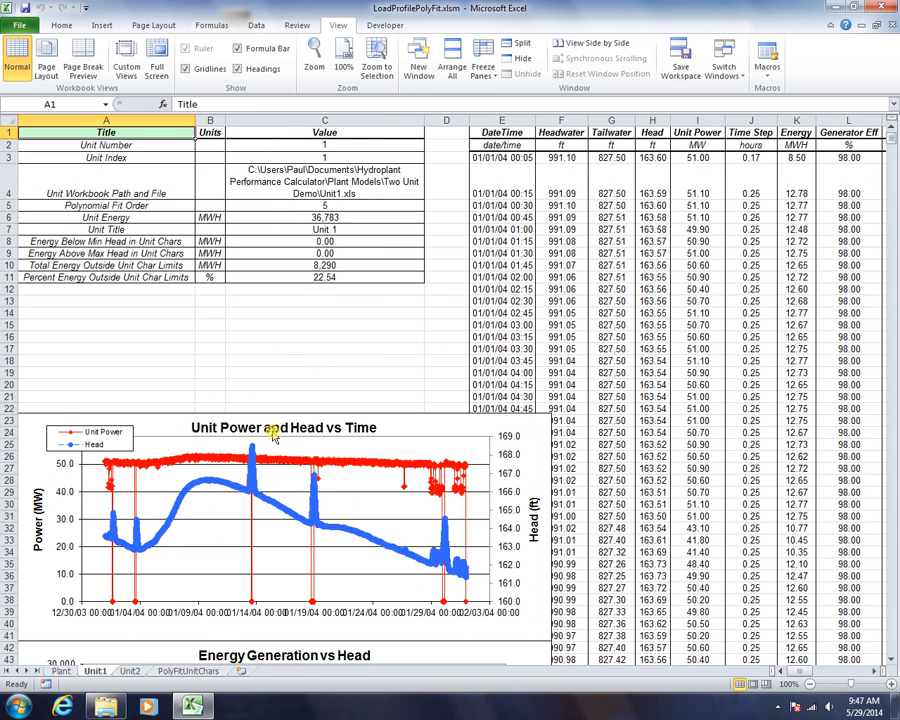
Check Unit 1's 22.54% energy outside limits, then scroll right to columns O–W
mouse_move(399, 466)
left_click(89, 280)
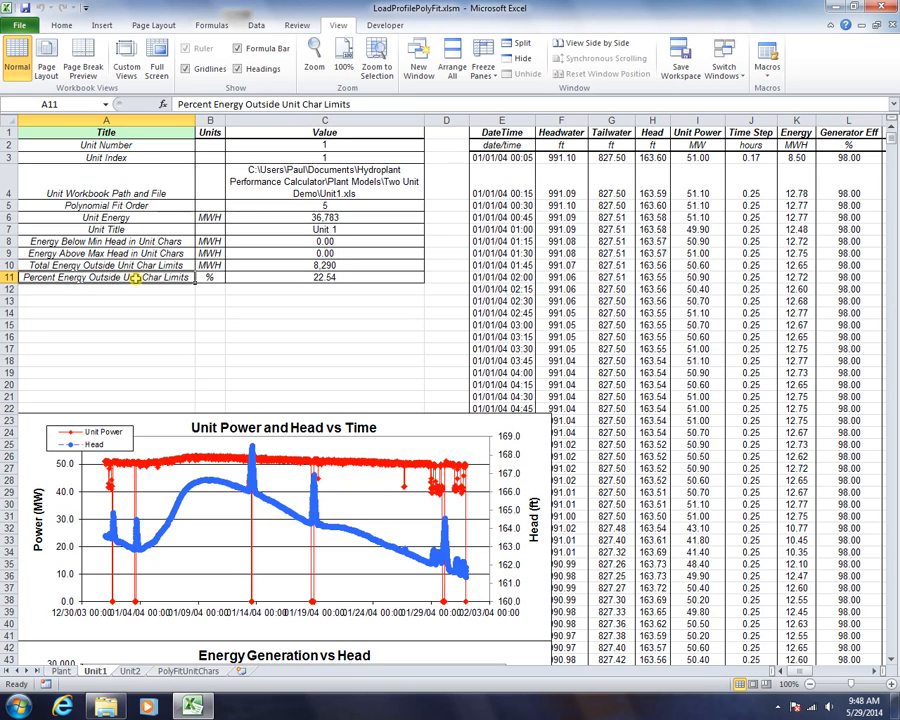
left_click(281, 279)
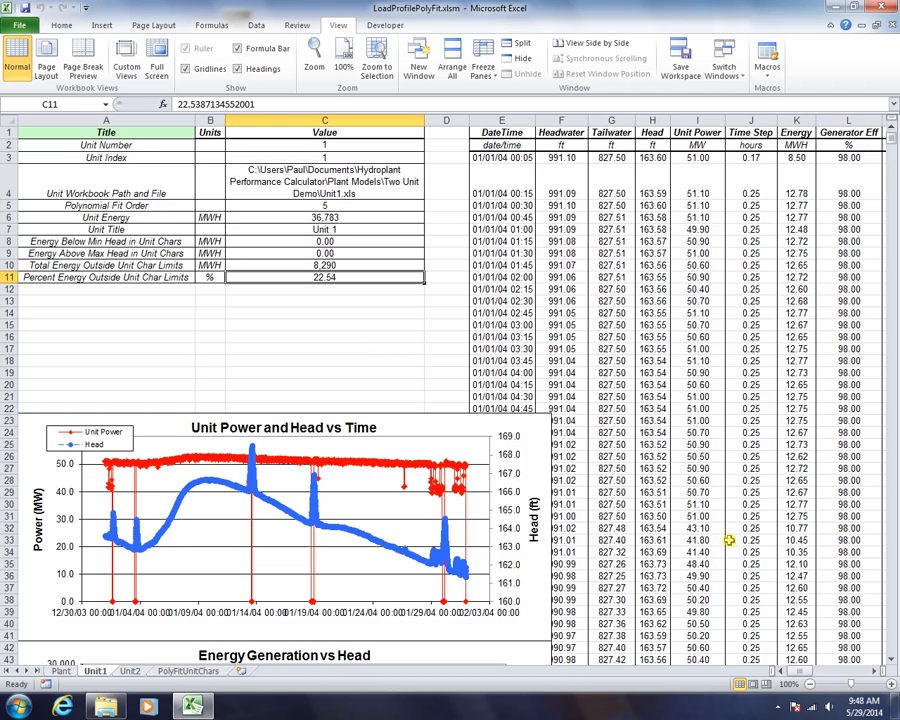
left_click(873, 671)
left_click_drag(873, 671, 874, 670)
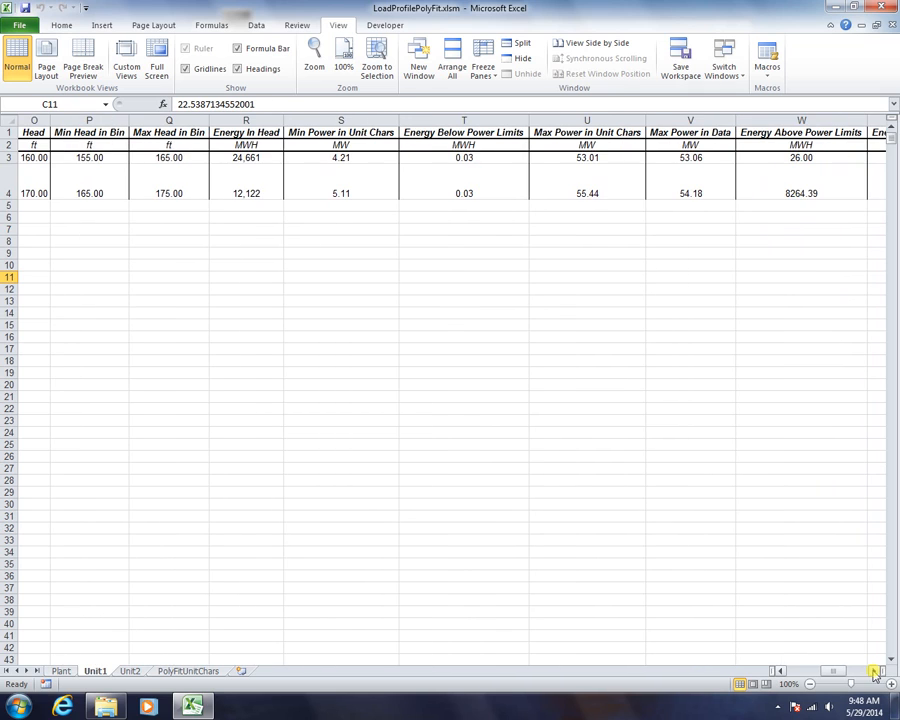
left_click(32, 158)
left_click(30, 186)
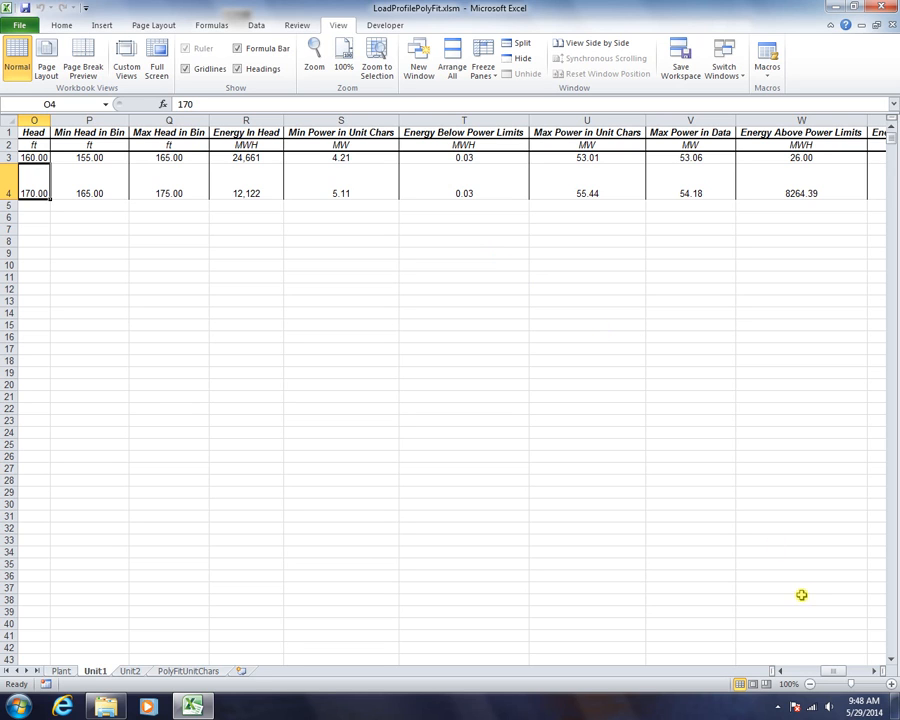
left_click(875, 673)
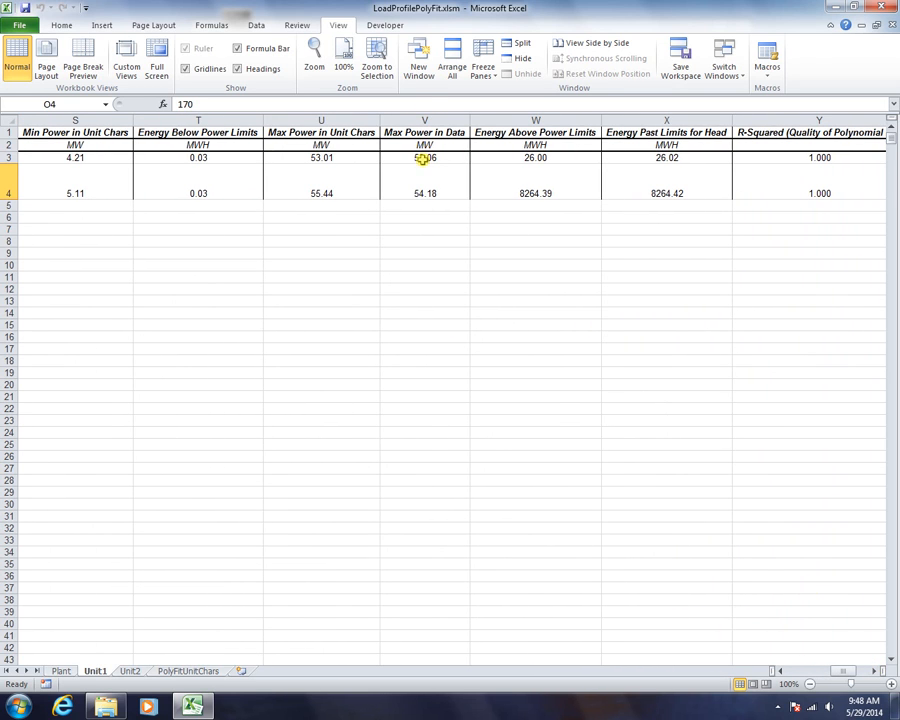
left_click(424, 192)
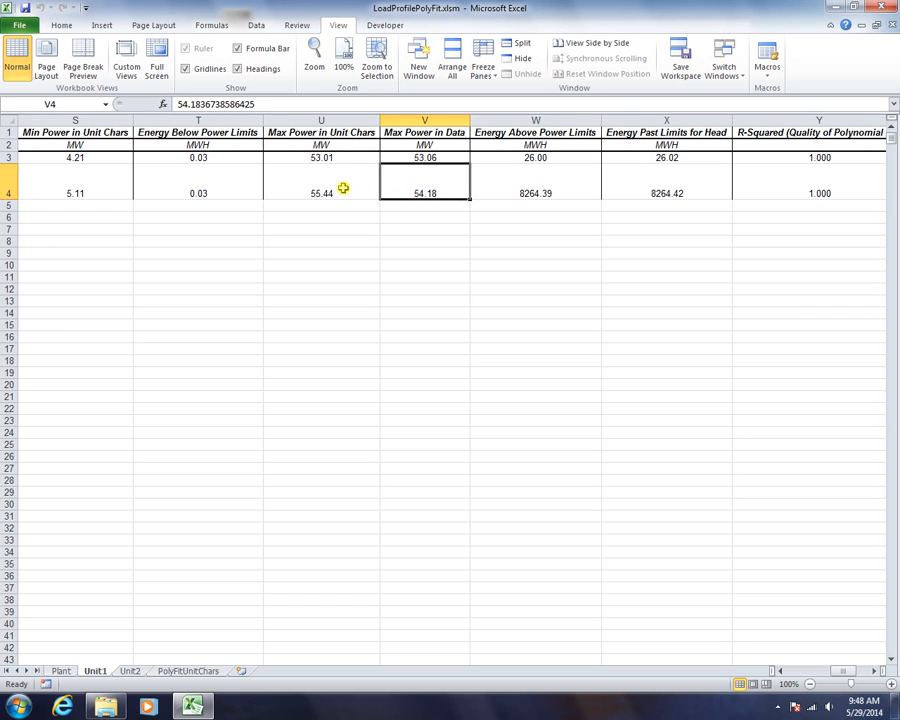
left_click(310, 132)
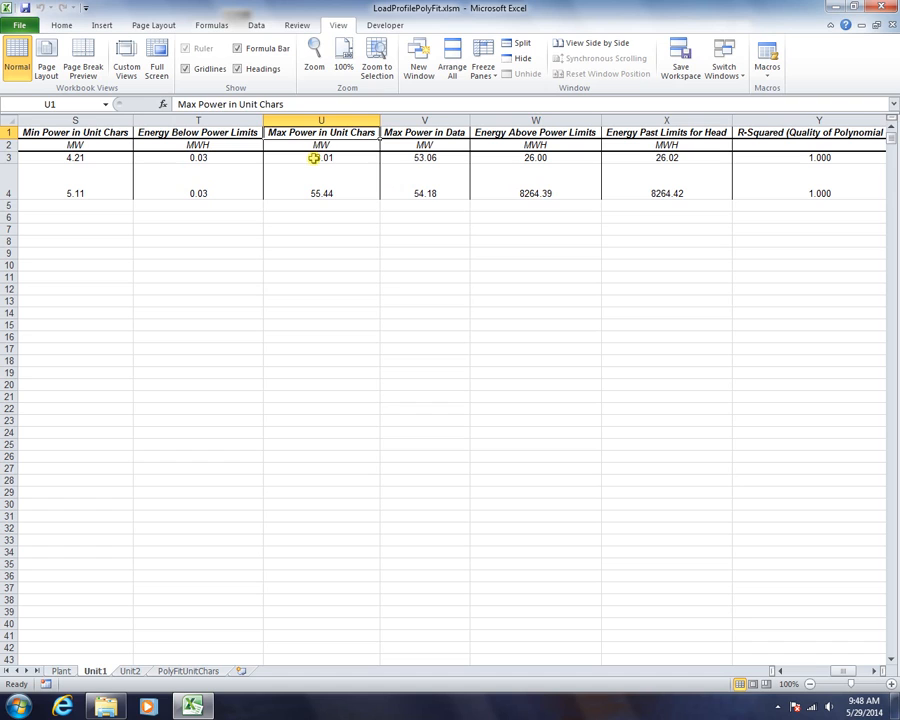
left_click(314, 158)
left_click(321, 193)
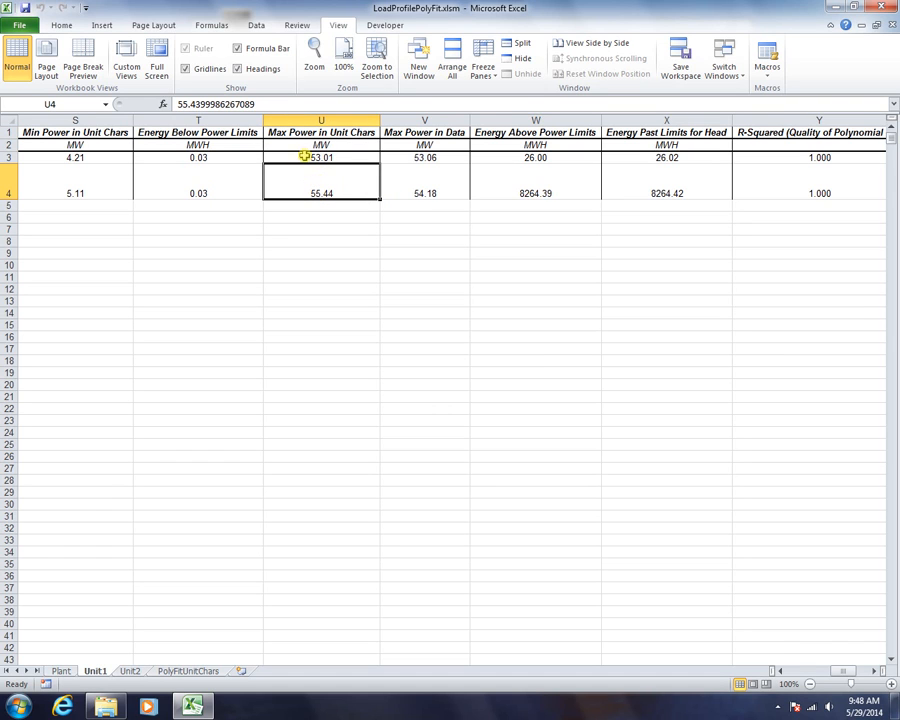
left_click(416, 190)
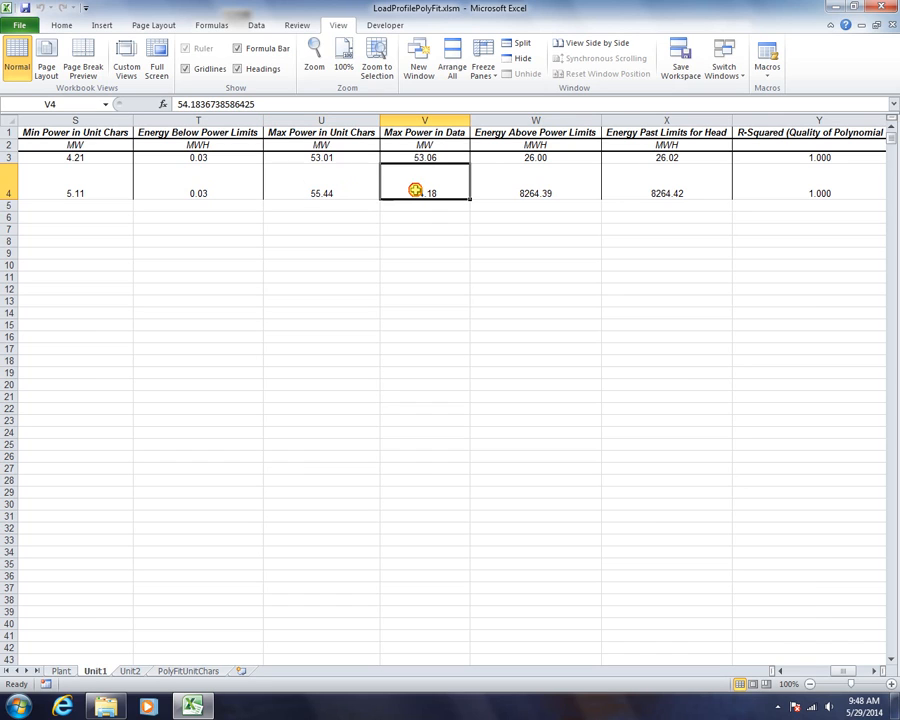
left_click(333, 194)
left_click(322, 157)
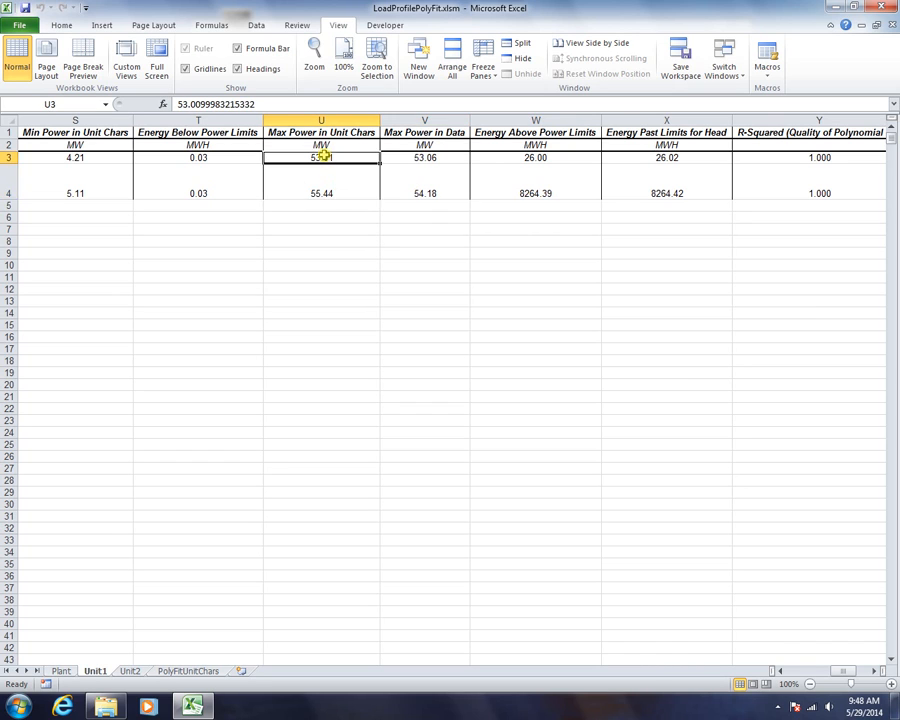
left_click(329, 207)
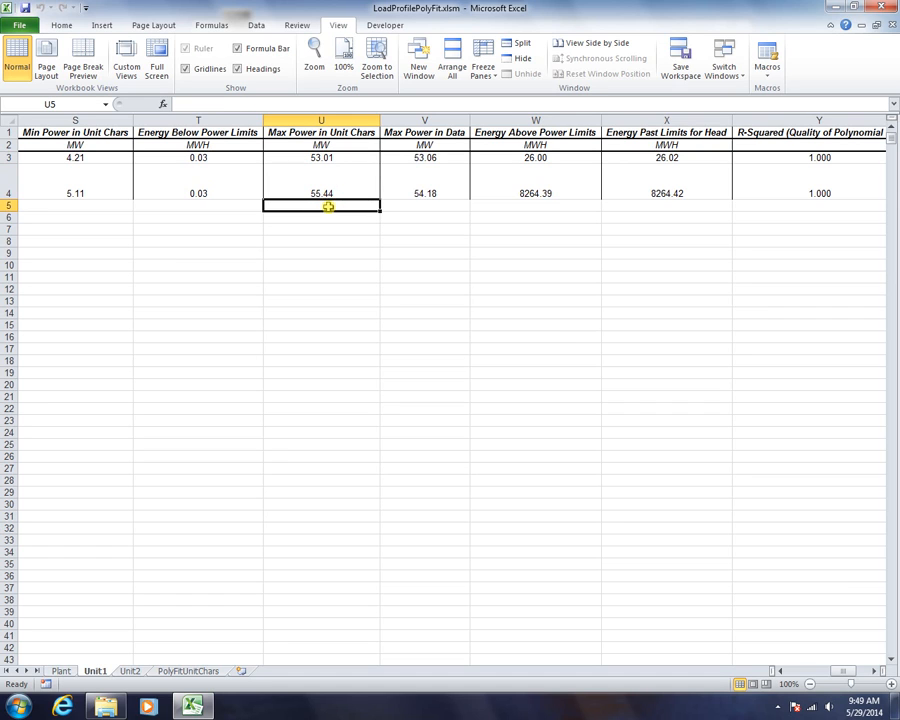
left_click(333, 177)
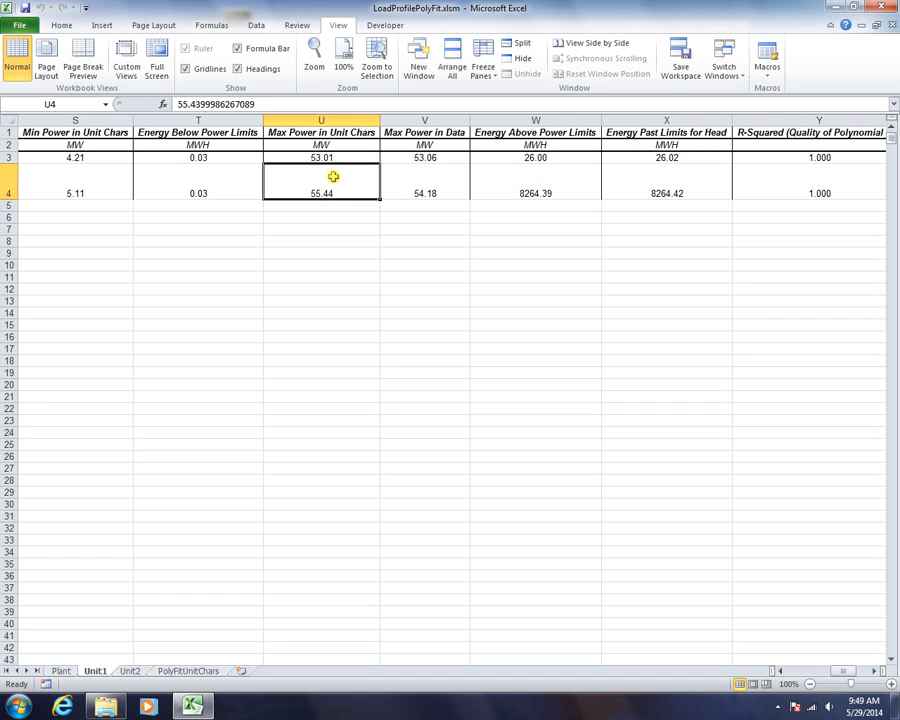
left_click(306, 157)
left_click(421, 194)
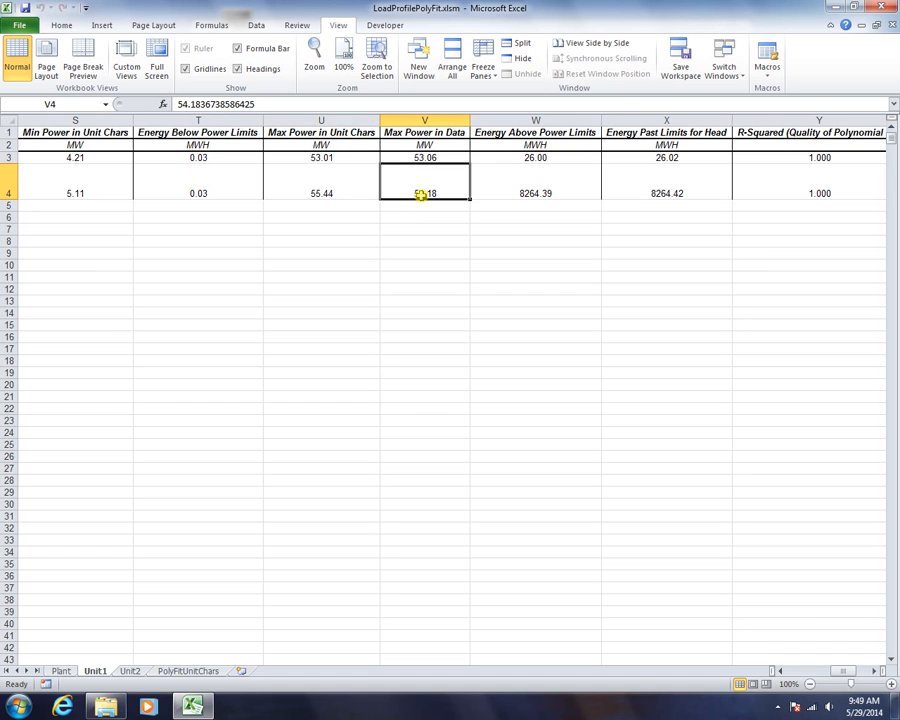
left_click(342, 155)
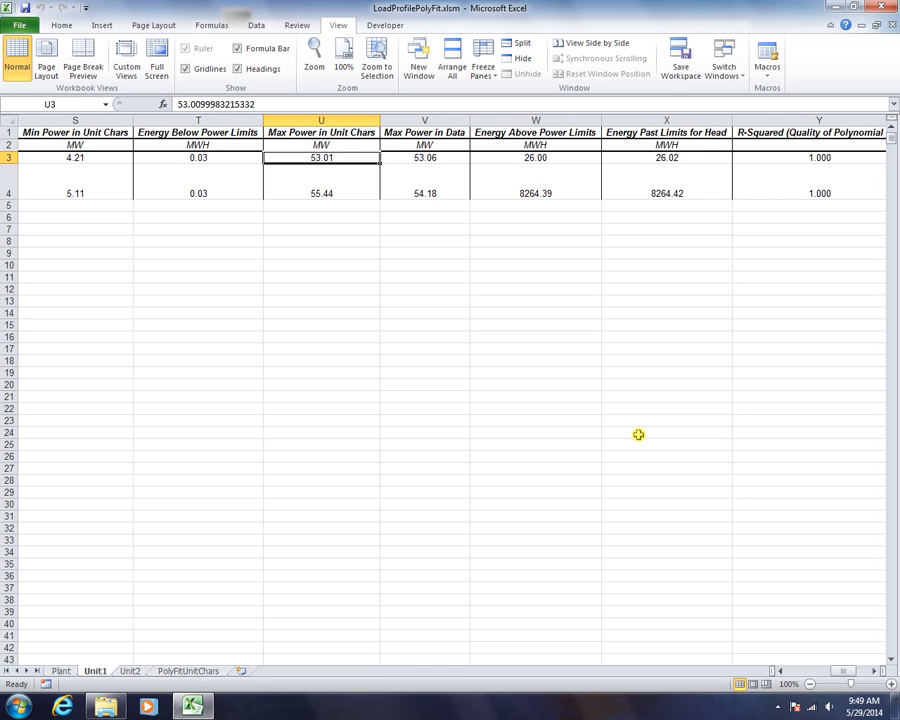
left_click(326, 192)
left_click(326, 157)
left_click(324, 172)
left_click(316, 157)
left_click_drag(844, 668, 789, 663)
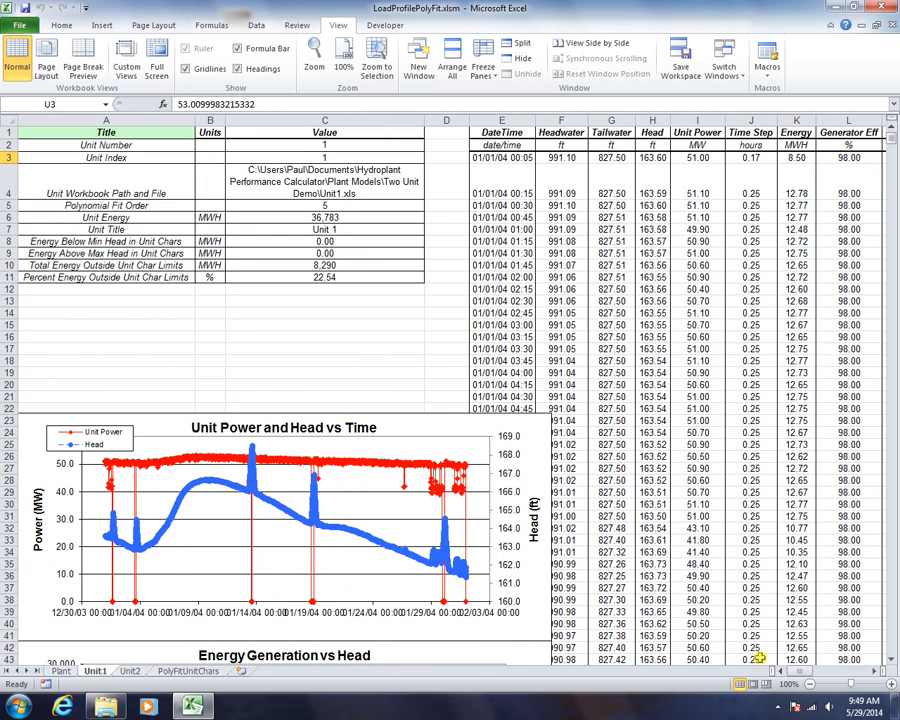
Compare Unit 1's 22.54% with Unit2's 0.00% outside limits, then list open workbooks
left_click(338, 280)
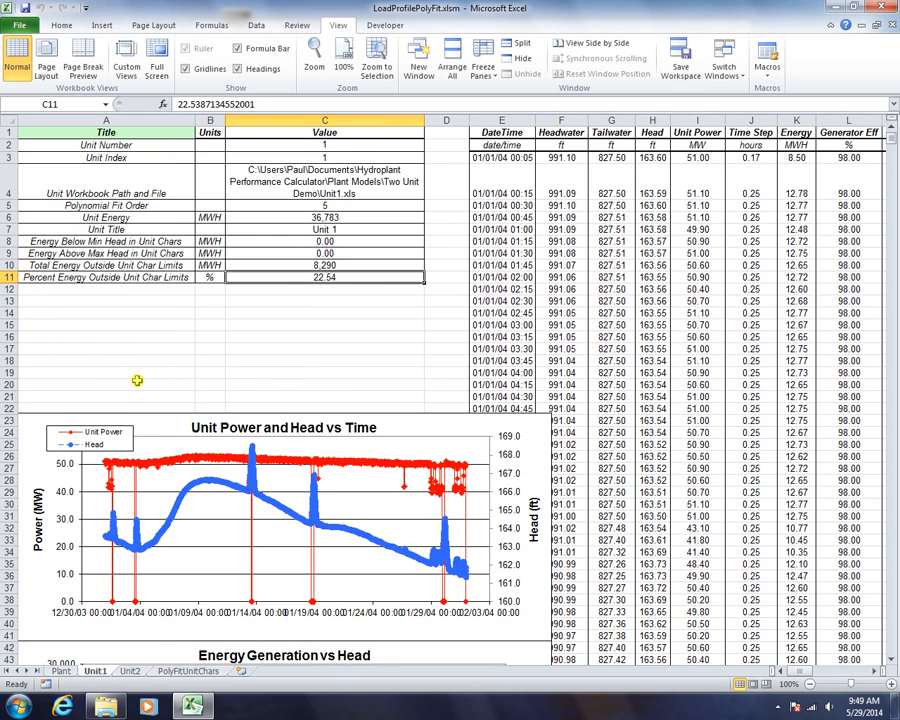
left_click(86, 279)
left_click(295, 279)
left_click(132, 673)
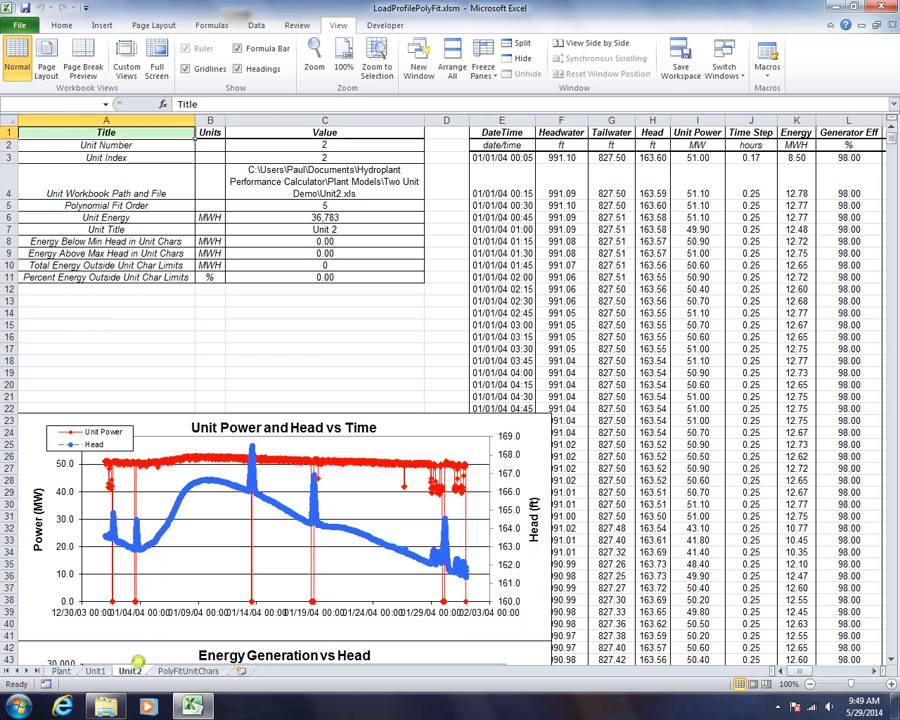
left_click(97, 281)
left_click(235, 279)
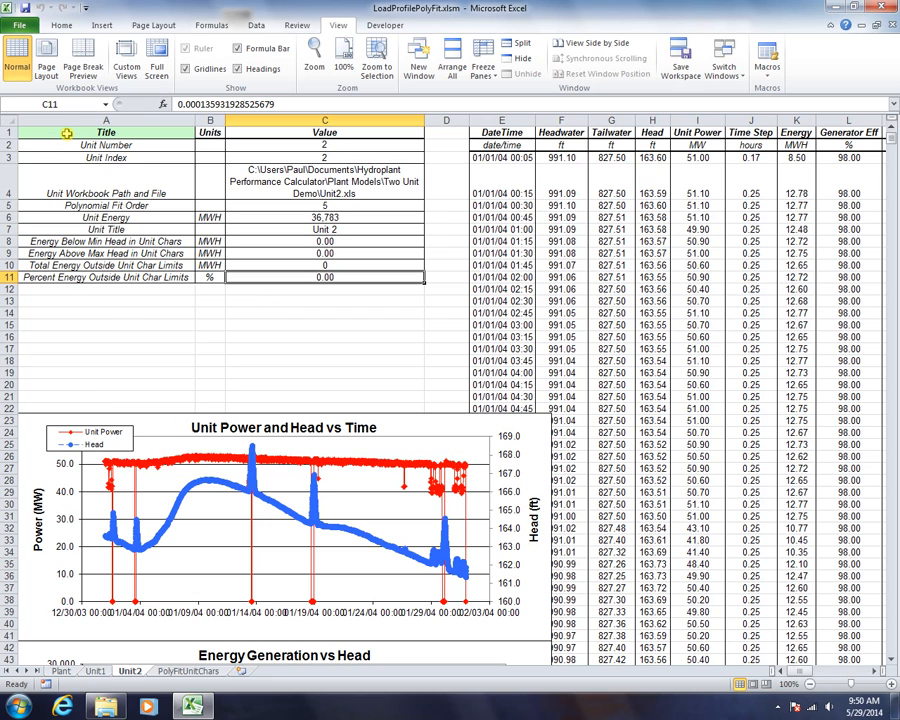
left_click(726, 62)
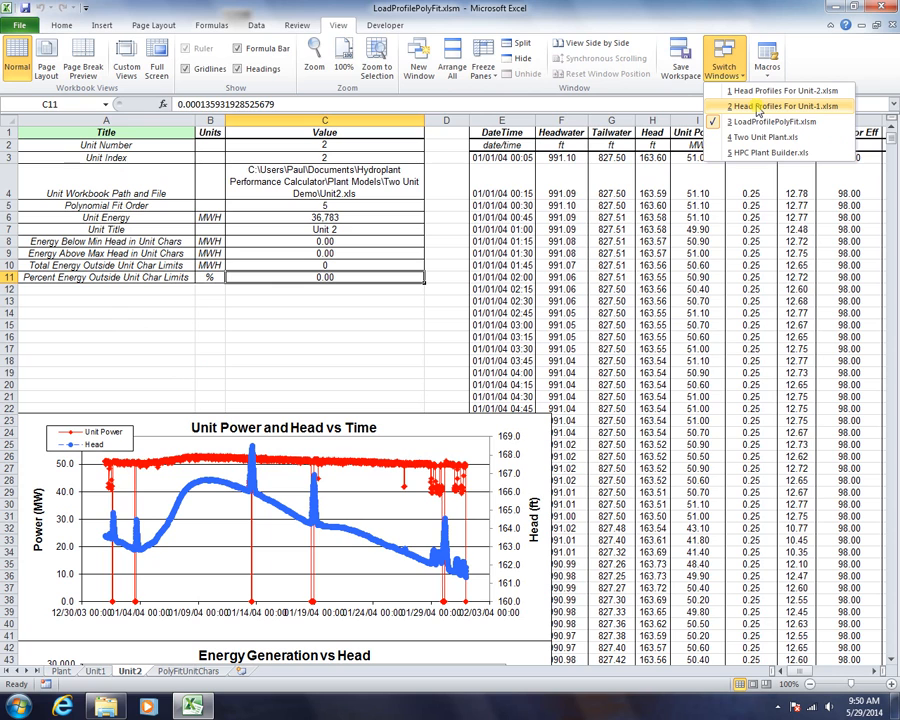
left_click(757, 106)
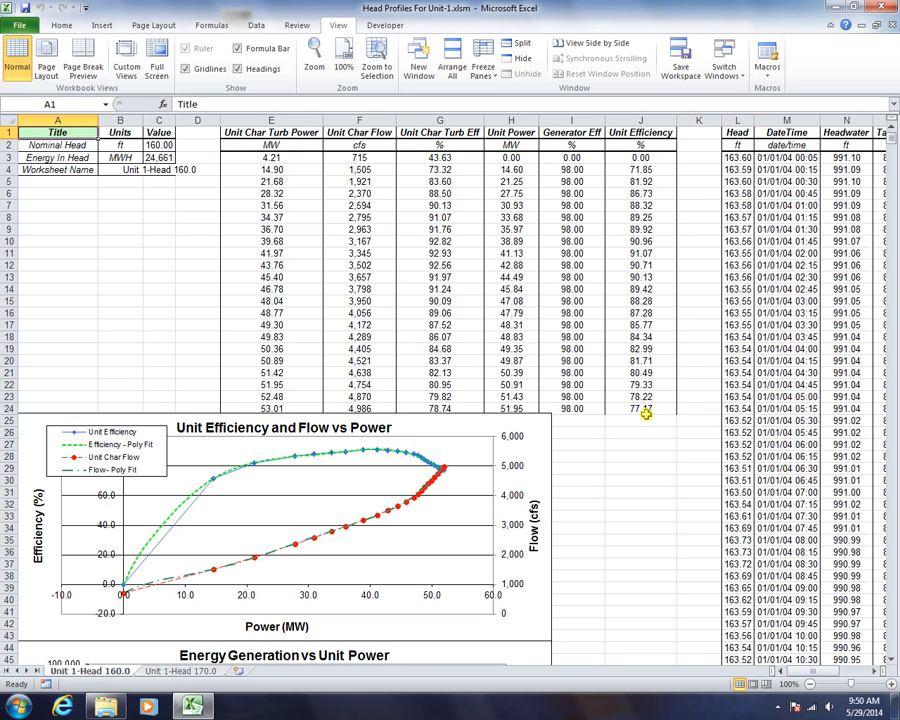
scroll(646, 414, "down", 1)
scroll(646, 414, "down", 2)
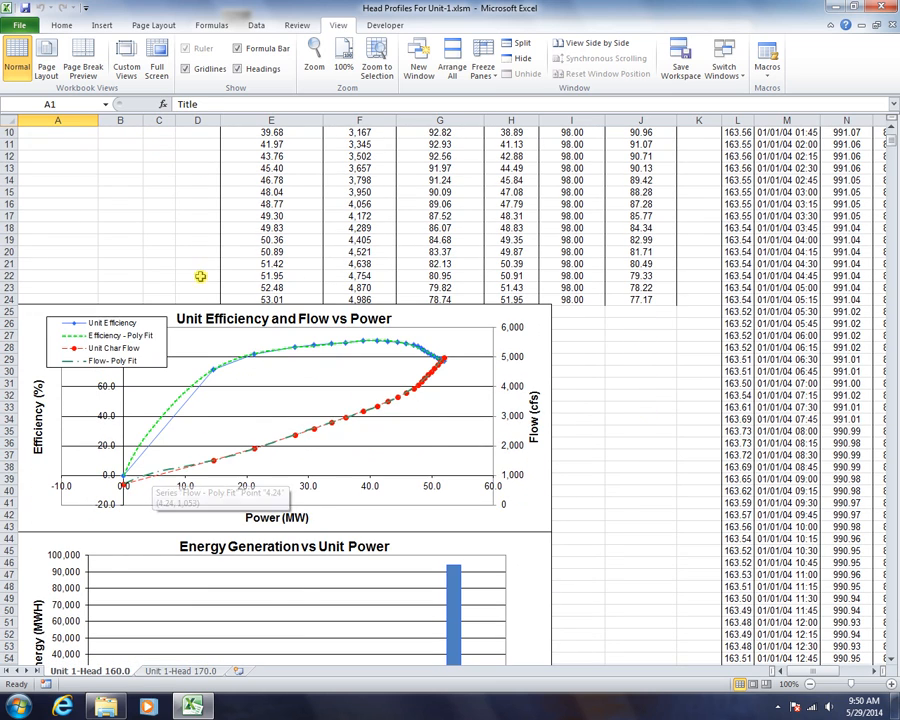
scroll(235, 289, "up", 3)
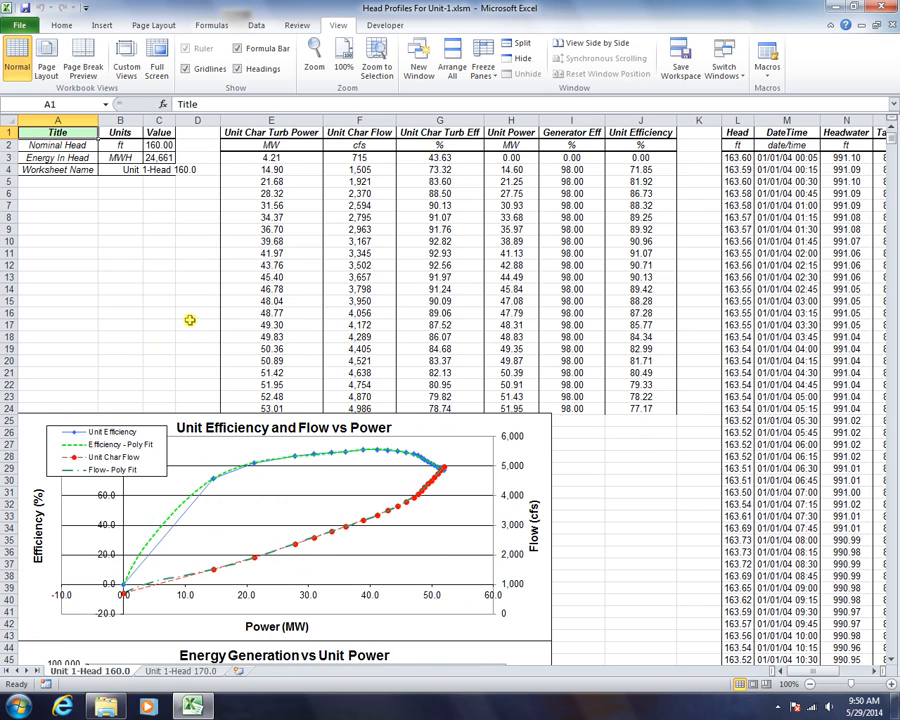
scroll(187, 318, "down", 3)
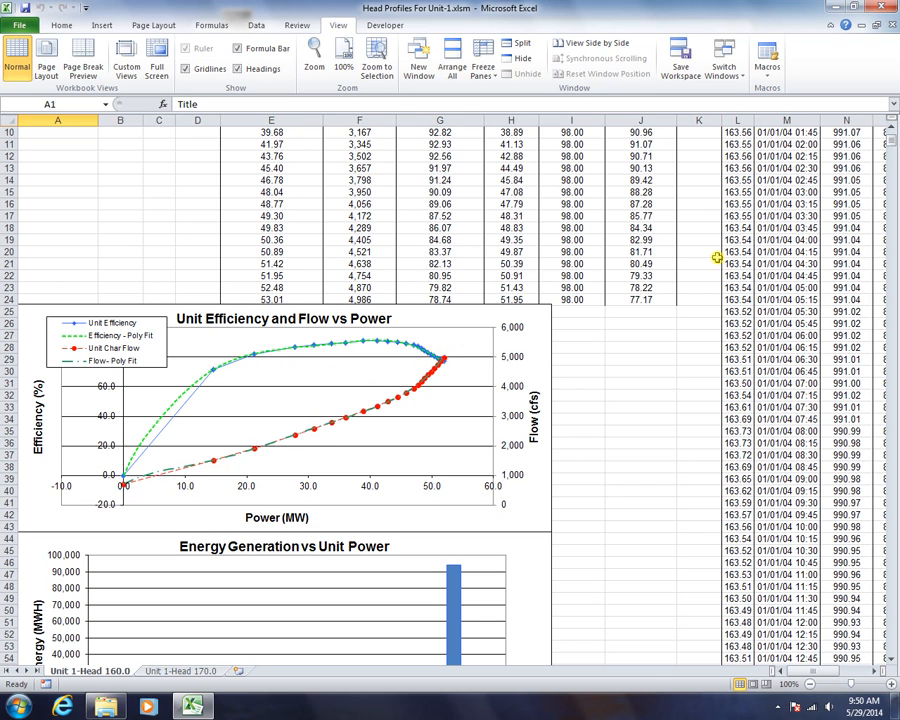
left_click(160, 671)
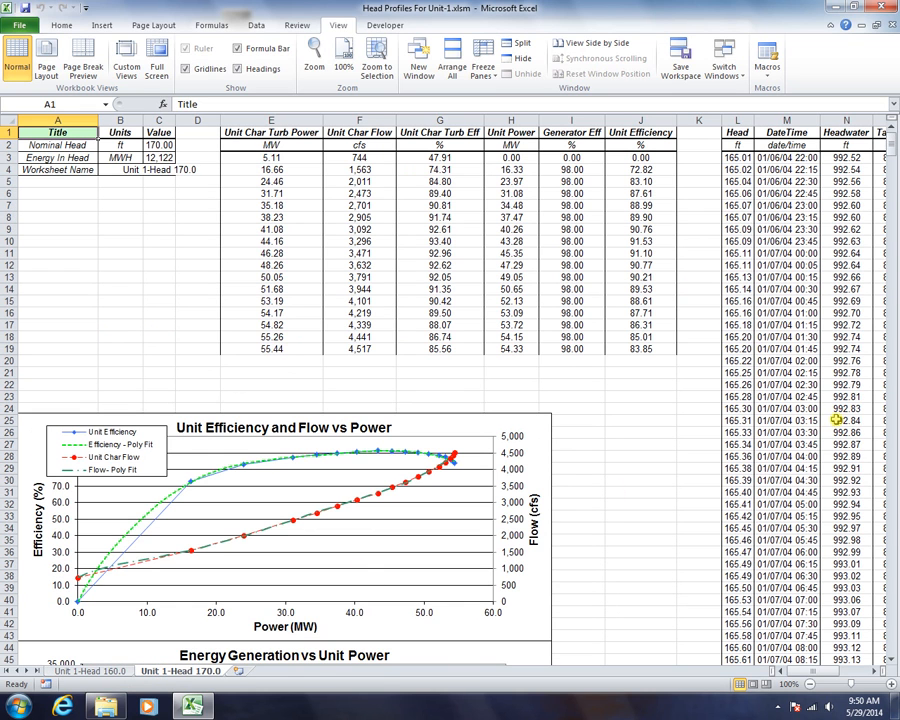
Scroll through the Unit 1-Head 170.0 charts, then go back to the HPC Plant Builder task list
scroll(806, 410, "down", 4)
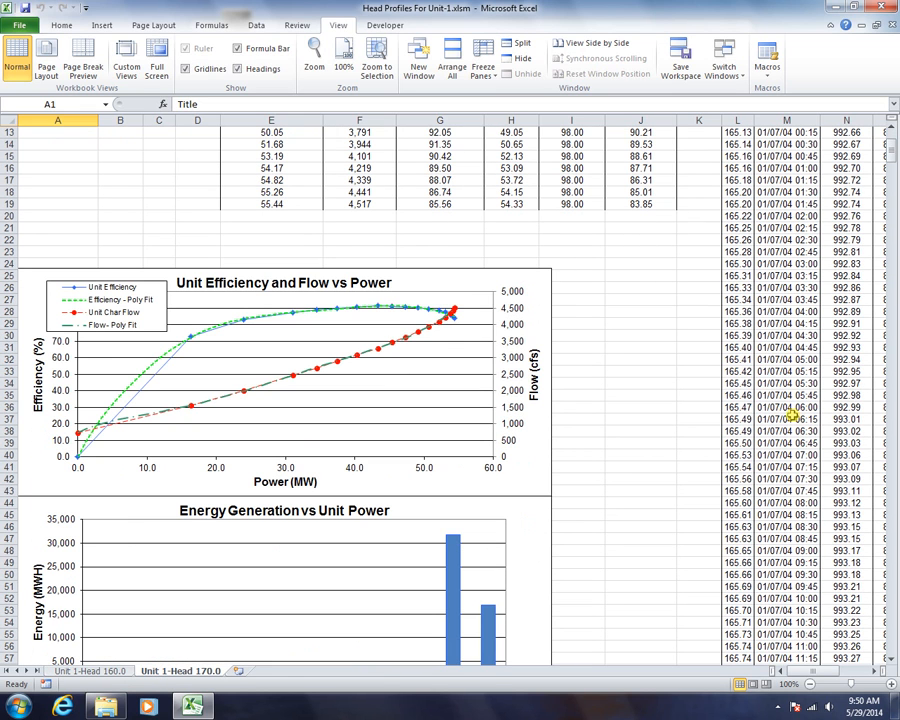
scroll(792, 413, "down", 3)
scroll(792, 413, "down", 2)
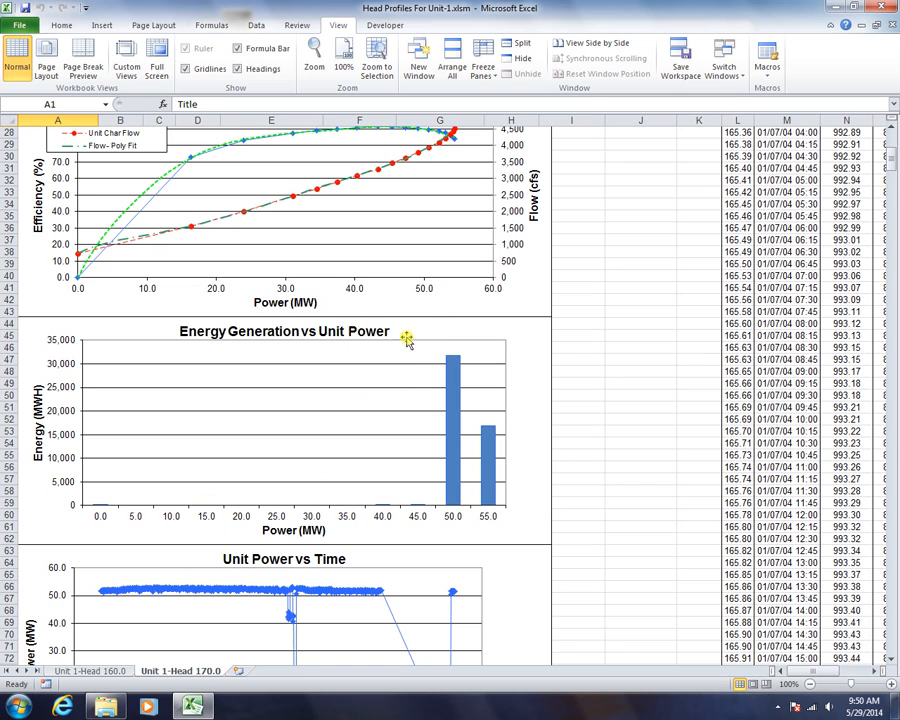
scroll(180, 632, "down", 5)
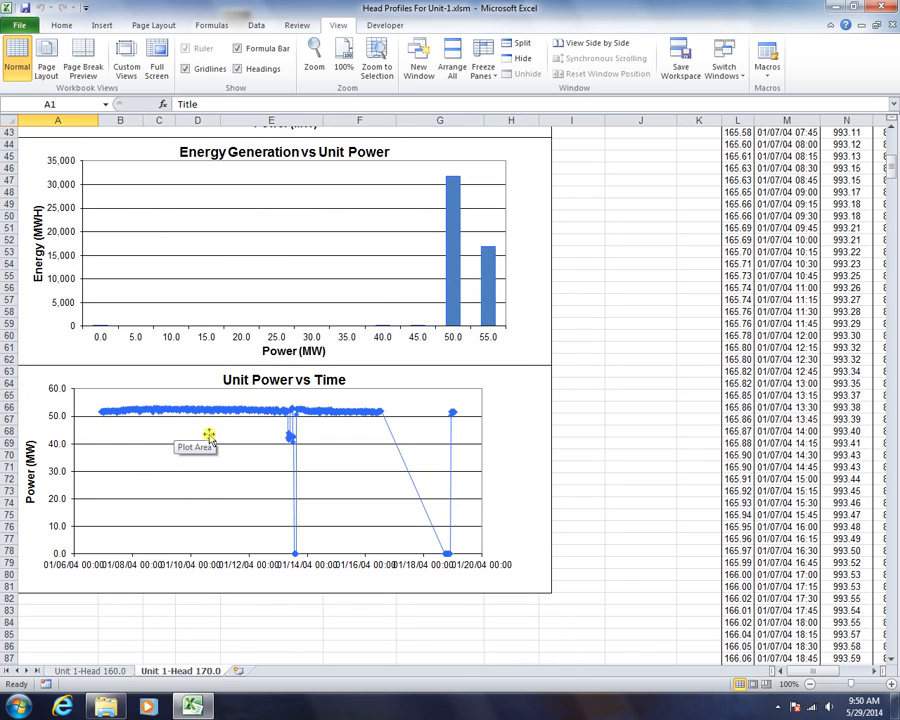
scroll(545, 350, "up", 14)
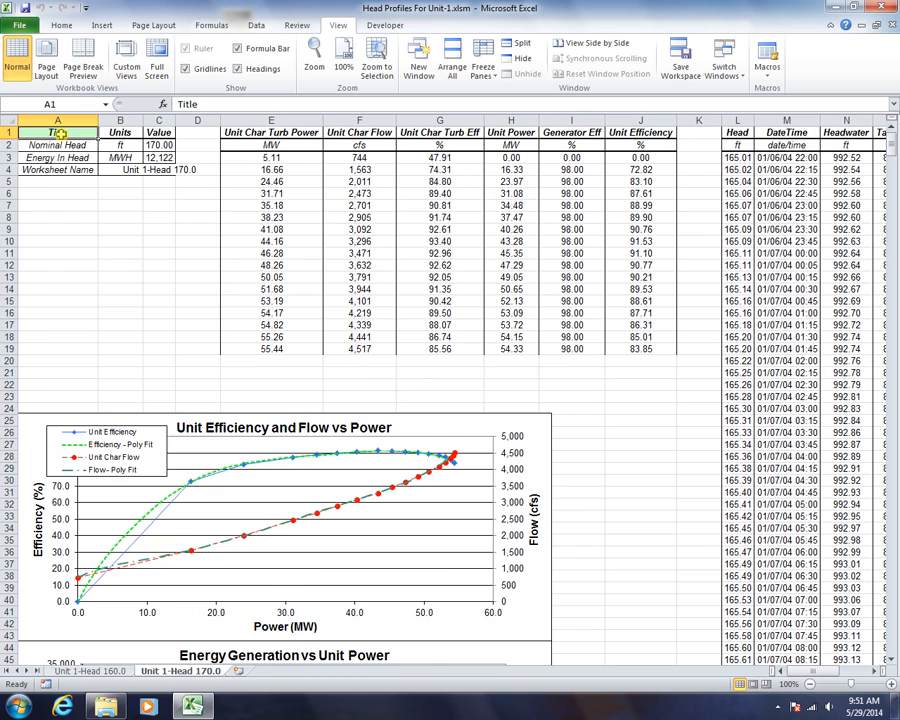
double_click(60, 133)
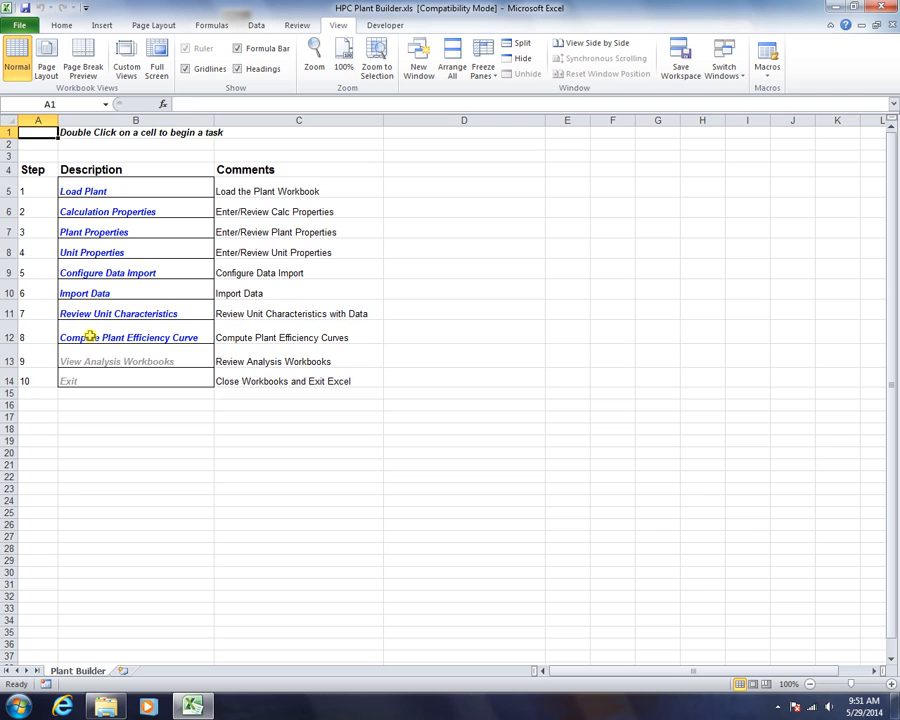
left_click(726, 68)
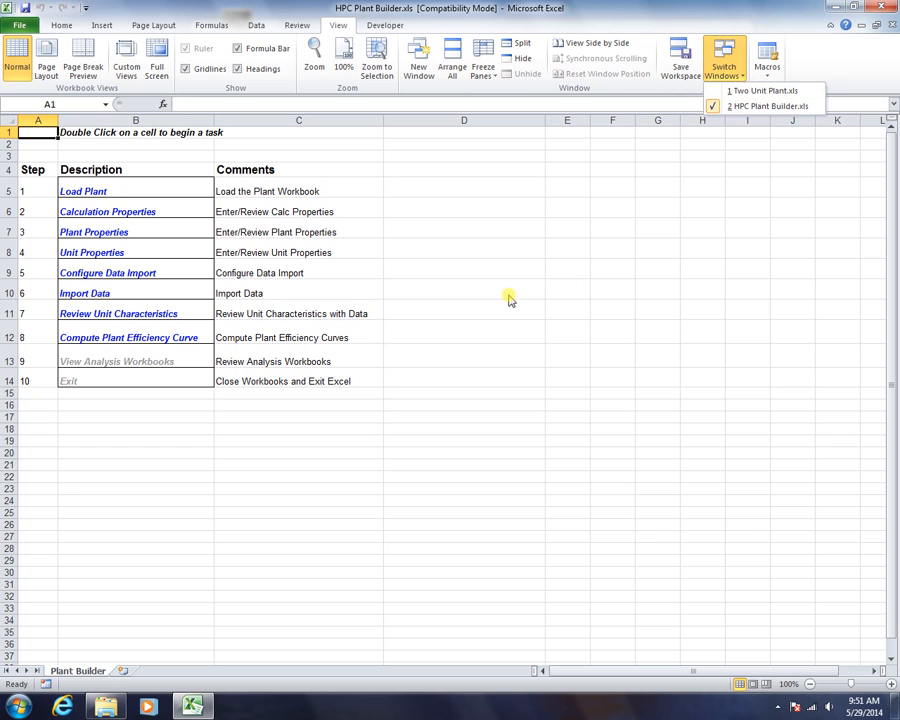
left_click(449, 288)
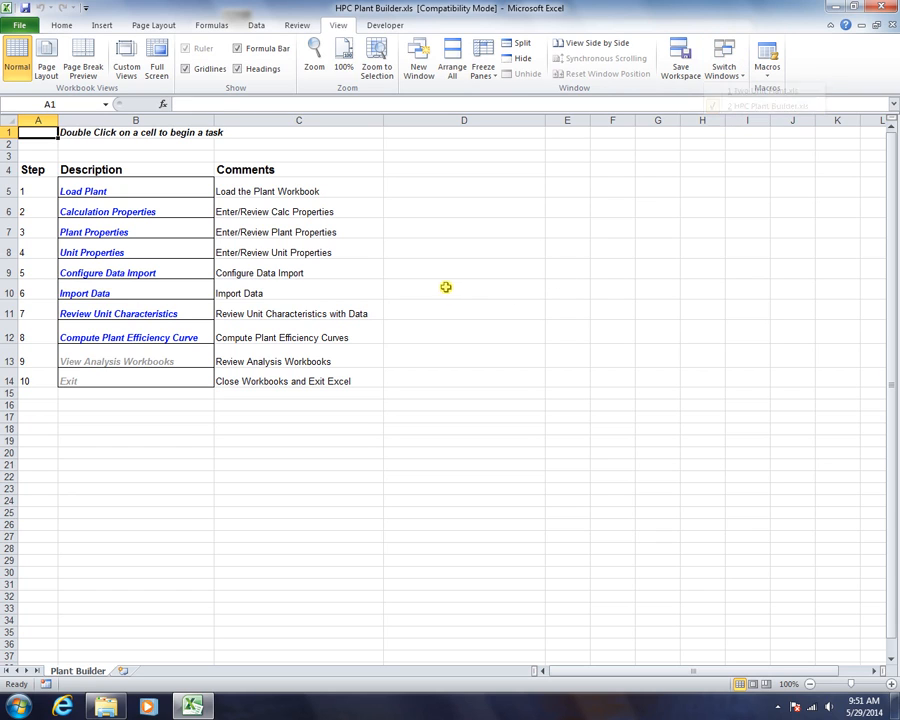
left_click(310, 298)
left_click(263, 314)
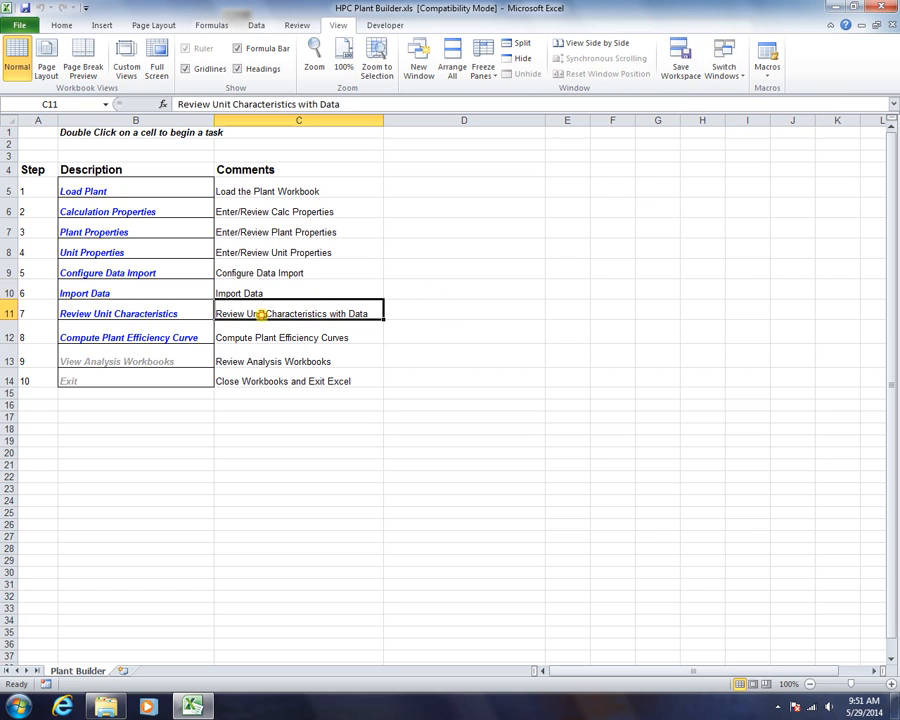
left_click(181, 314)
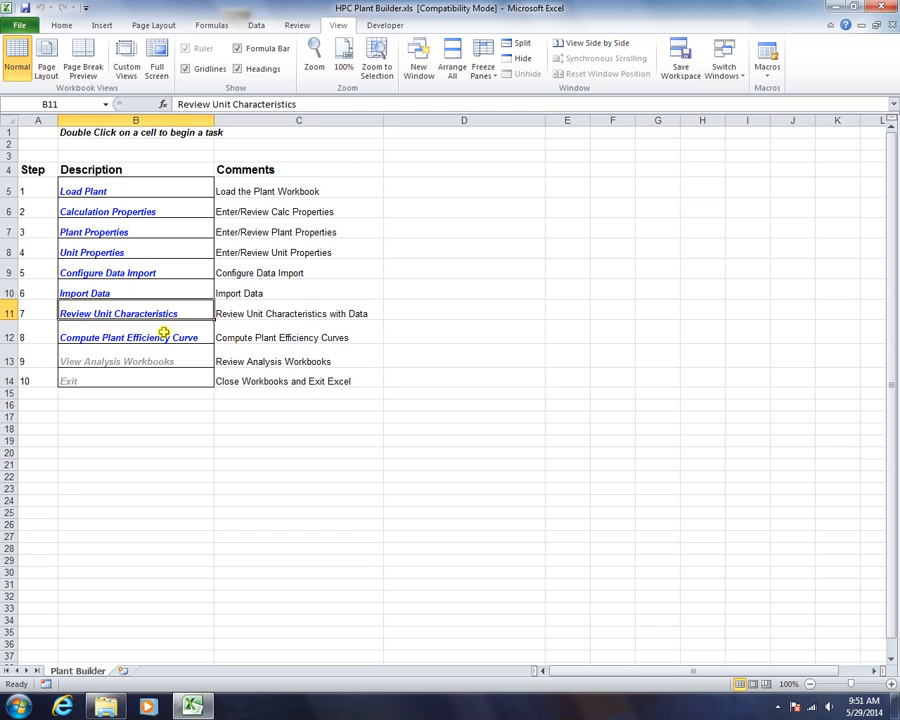
Run Compute Plant Efficiency Curve and stay on the resulting OptPlantEffPlots workbook
double_click(103, 337)
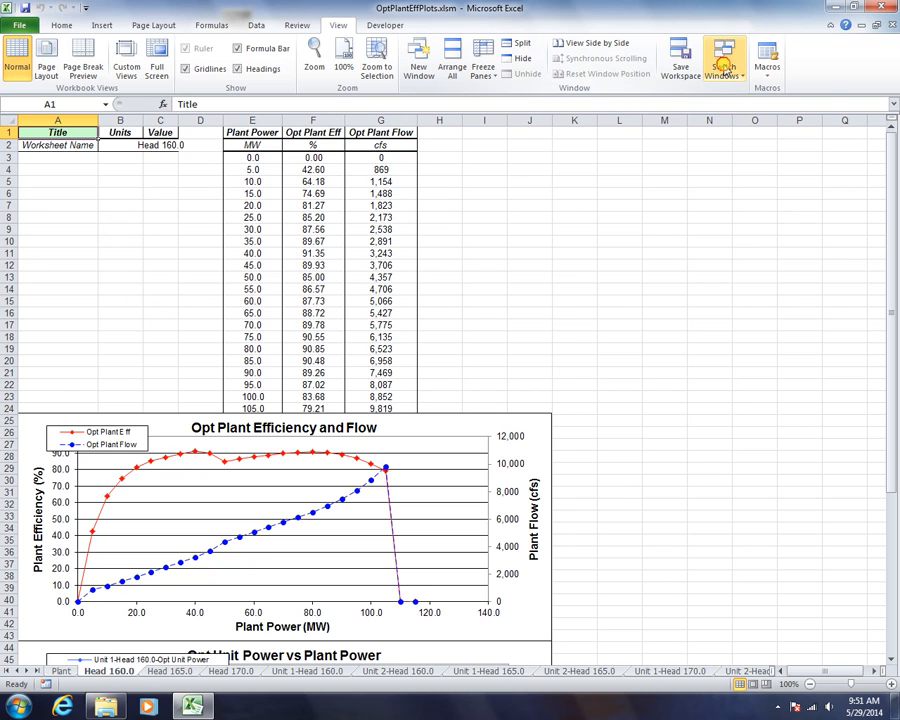
left_click(725, 67)
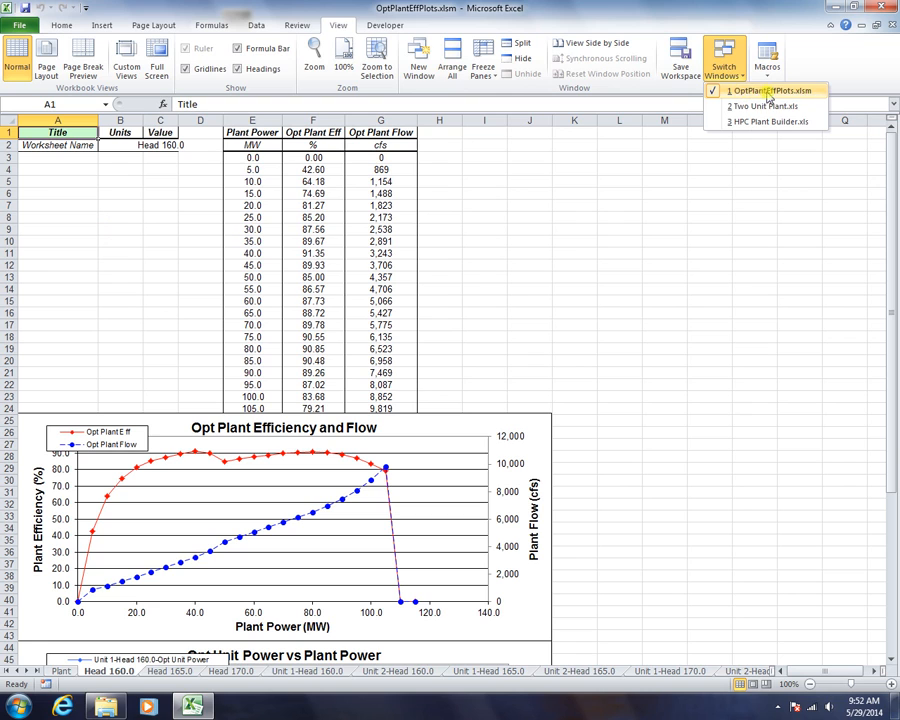
left_click(661, 158)
left_click(612, 157)
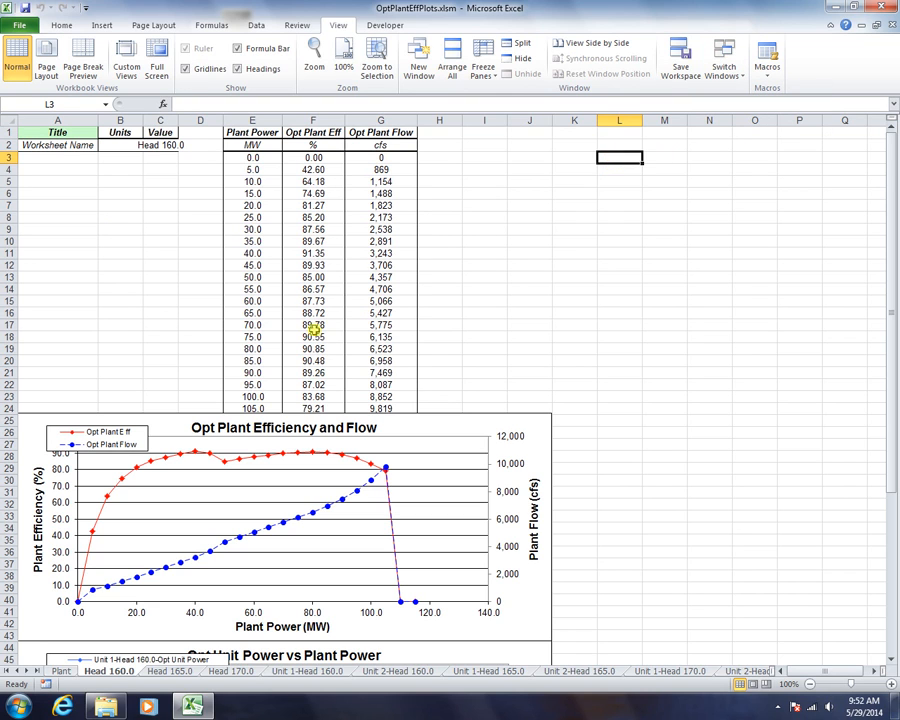
left_click_drag(893, 430, 894, 453)
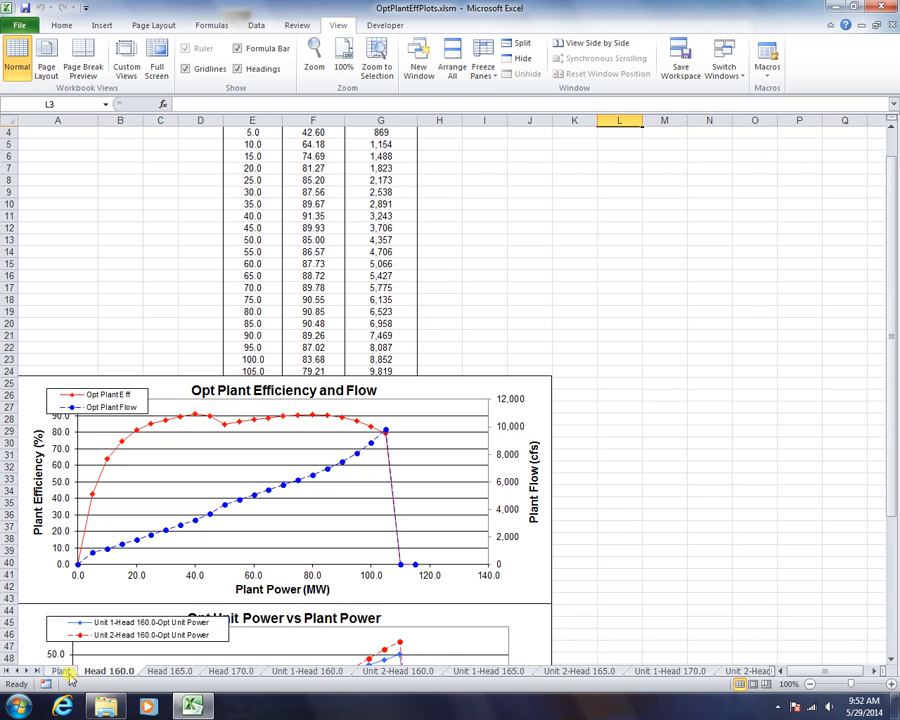
Compare the Head 165.0 and Head 170.0 sheets, ending back on Head 160.0
left_click(170, 671)
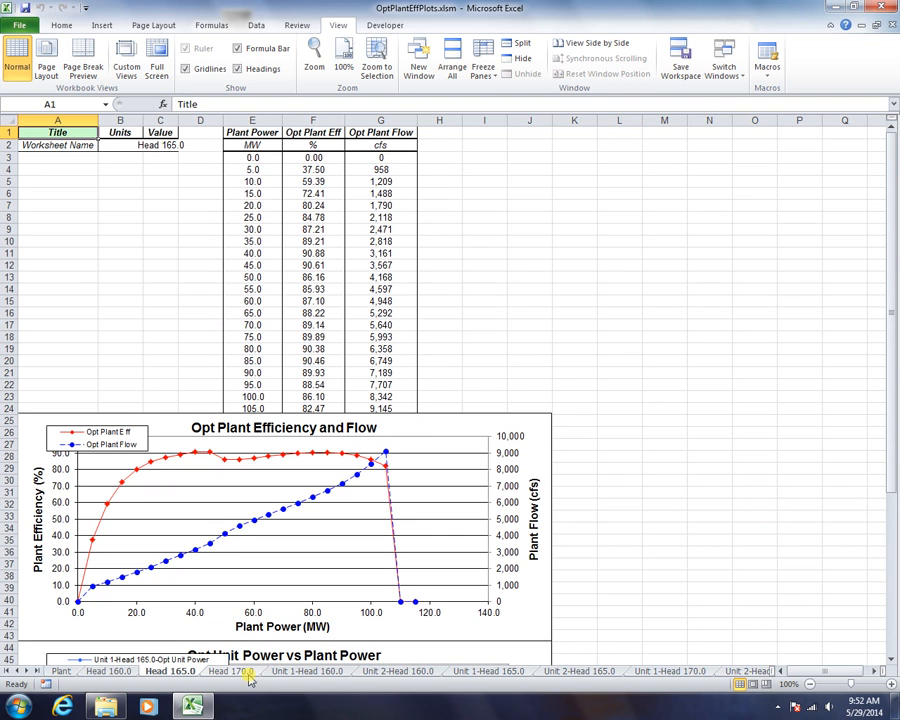
left_click(236, 673)
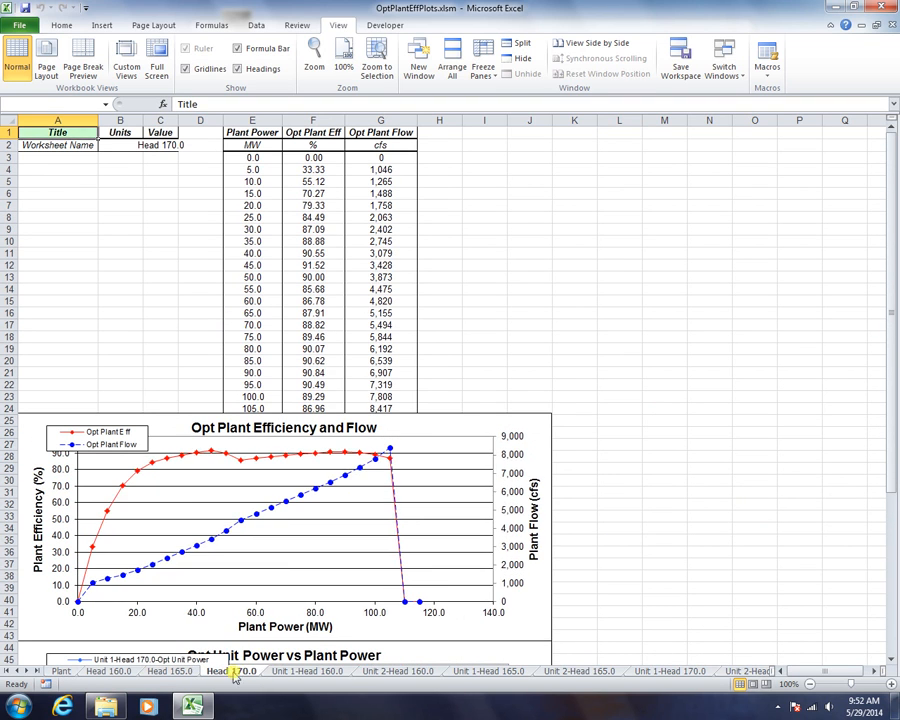
left_click(178, 672)
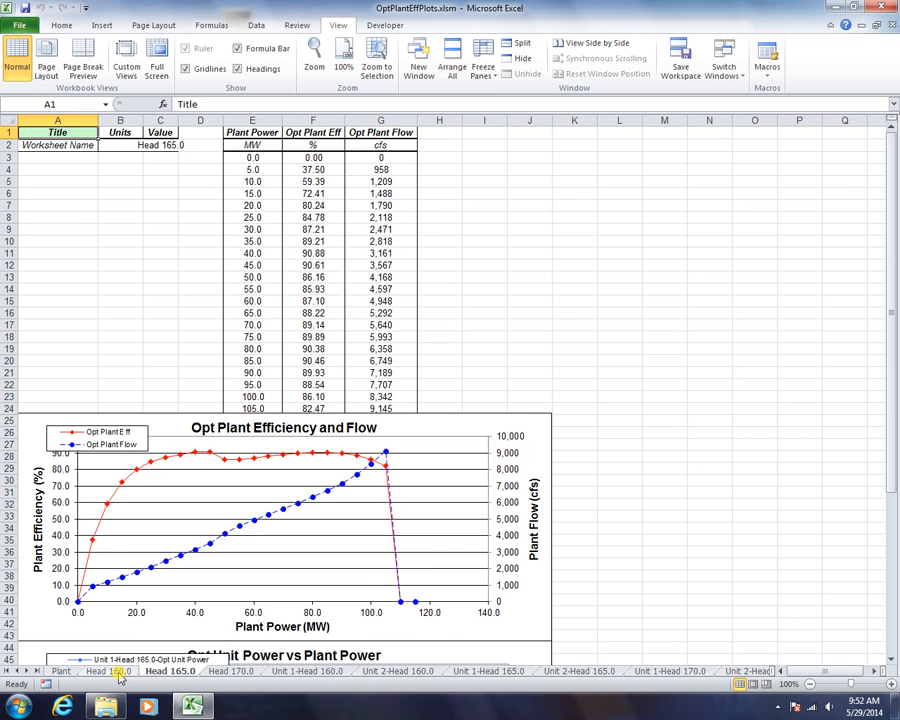
left_click(120, 673)
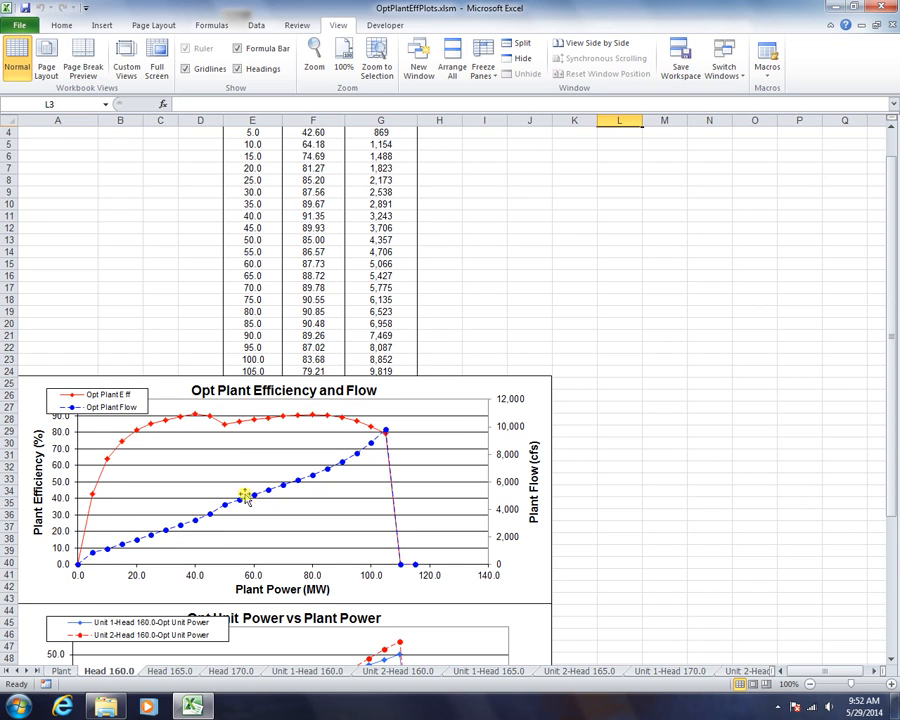
left_click(888, 657)
Move the lower chart's legend down below the Opt Unit Power vs Plant Power title
left_click(890, 659)
left_click(890, 659)
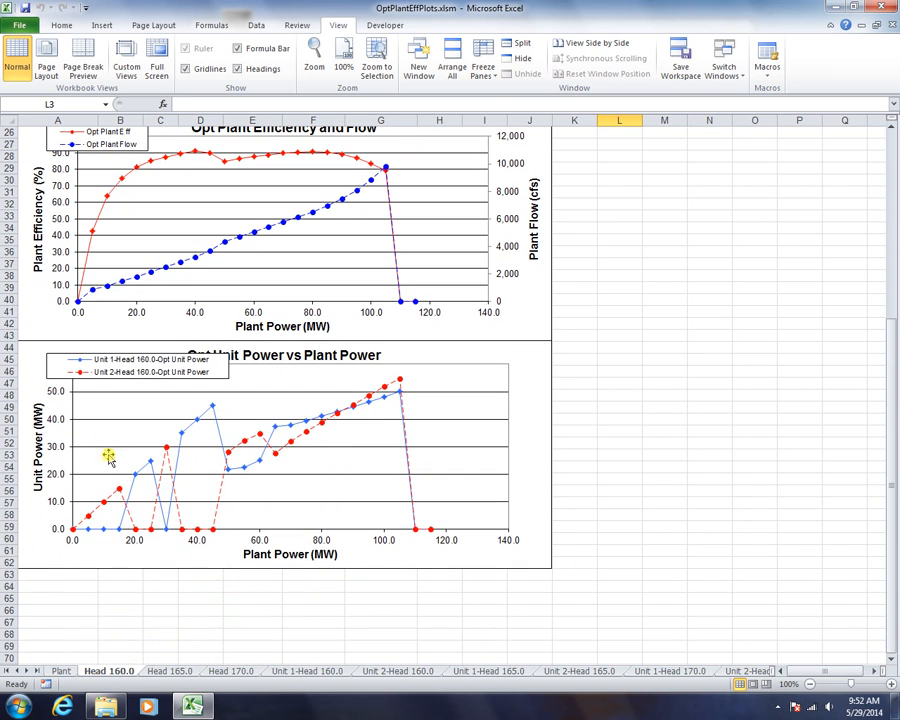
left_click(125, 374)
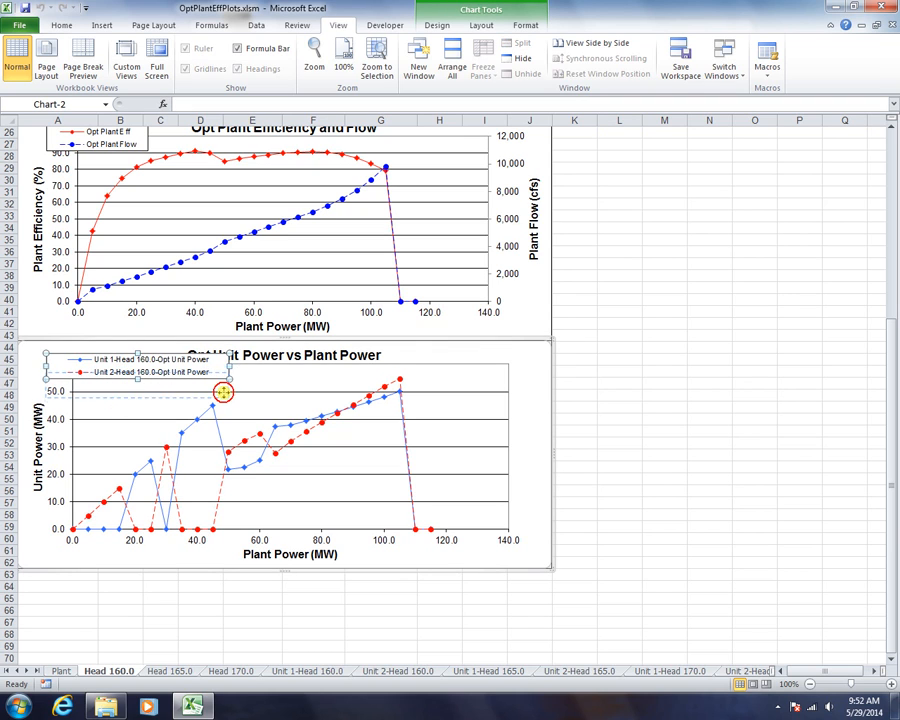
left_click_drag(225, 369, 225, 392)
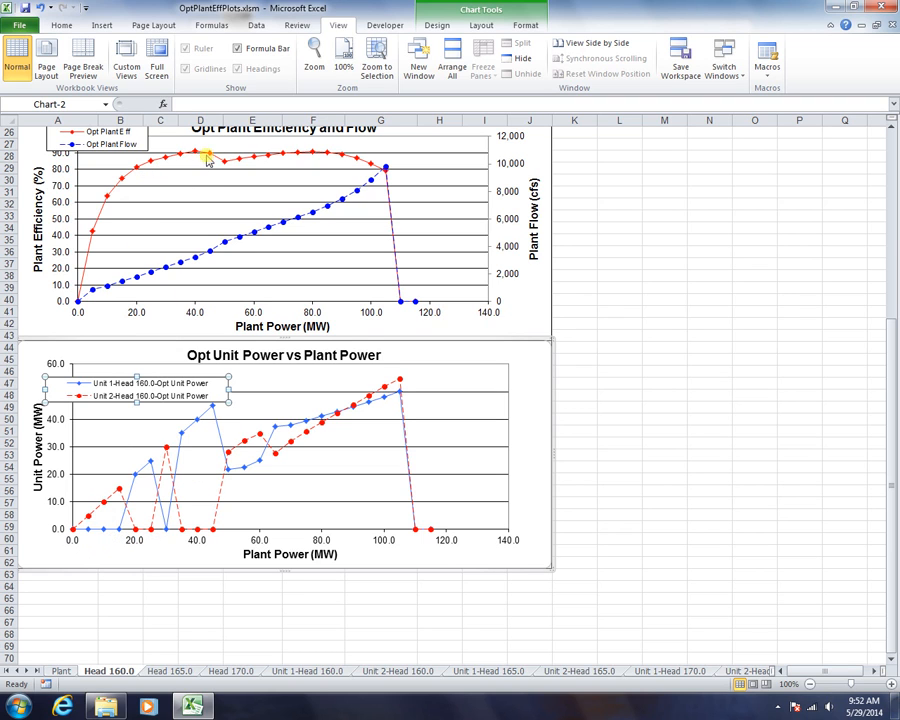
Look over the Head 165.0, Head 170.0, and Unit 1/Unit 2 Head 160.0 sheets, then open Plant
left_click(170, 671)
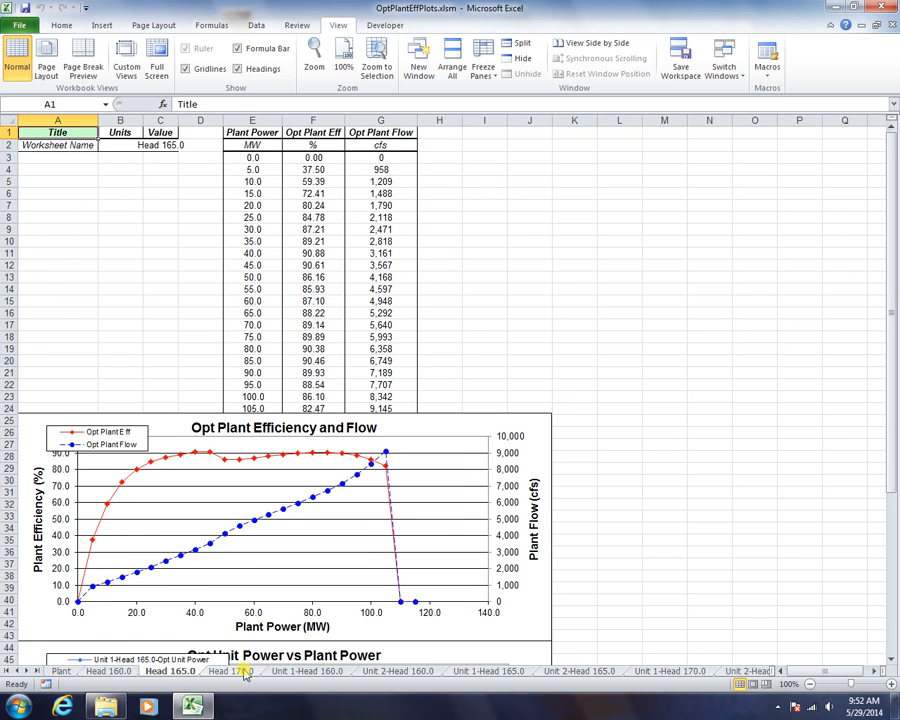
left_click(232, 671)
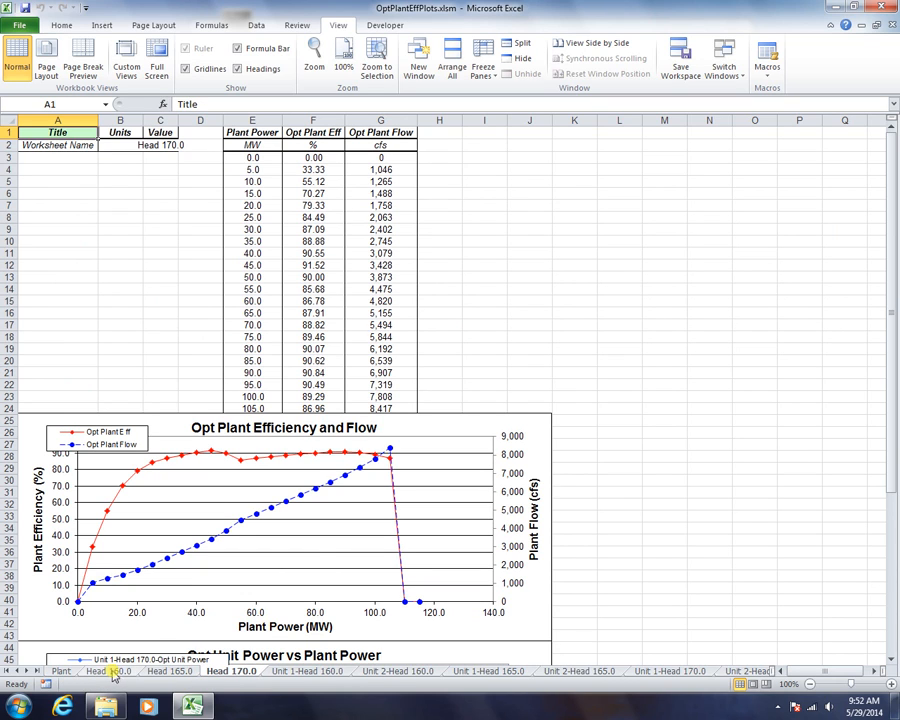
left_click(298, 674)
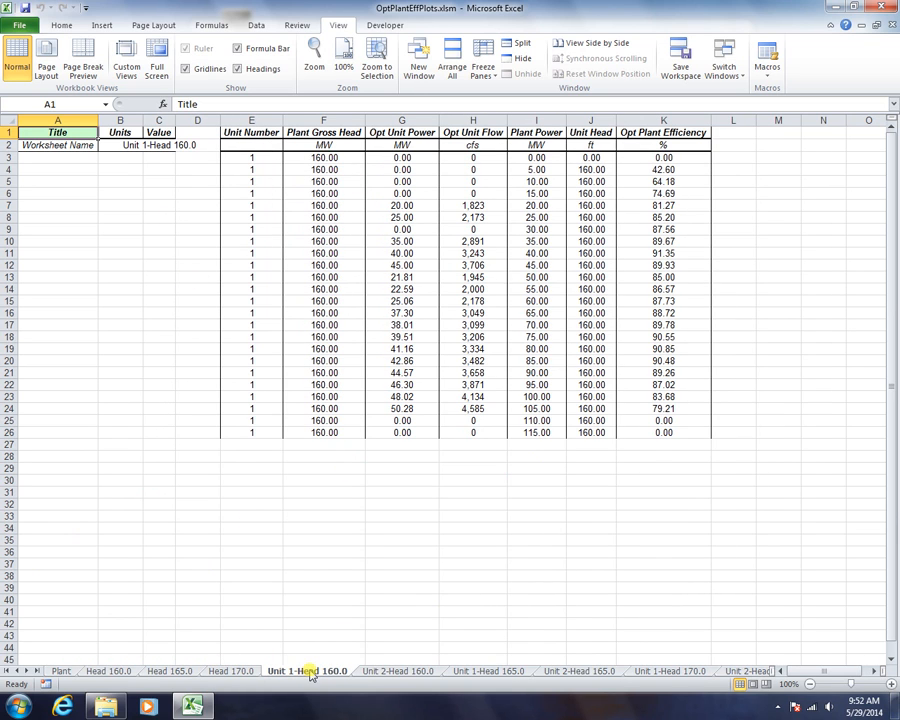
left_click(378, 671)
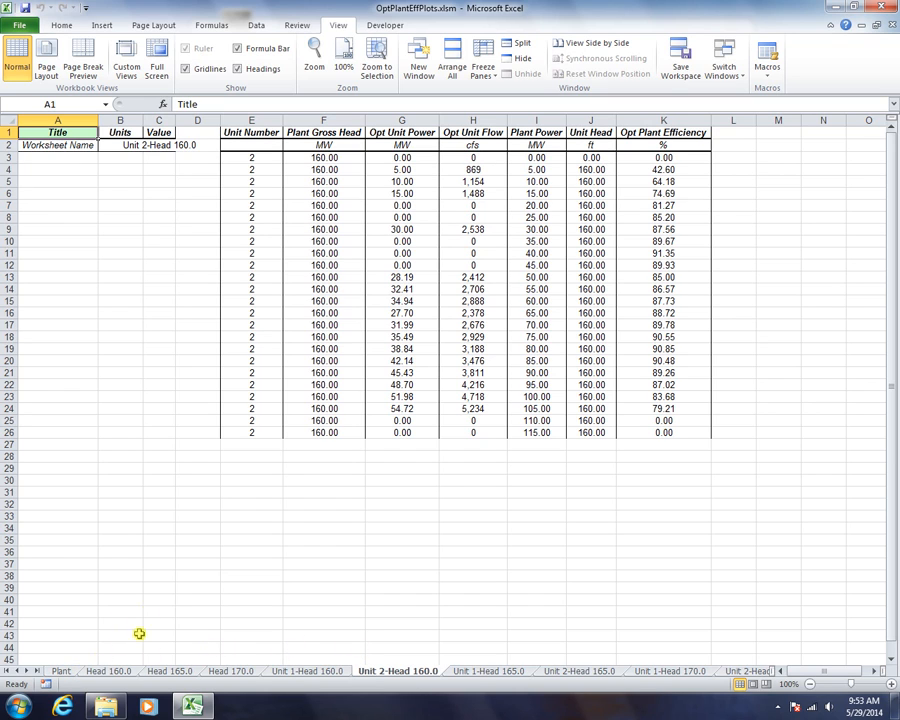
left_click(104, 670)
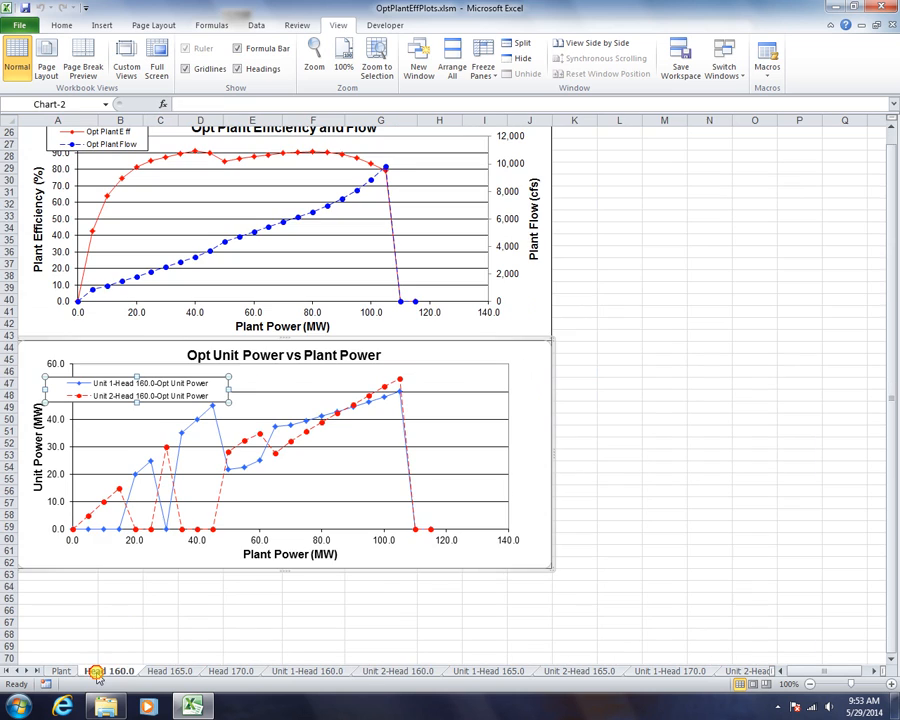
scroll(688, 385, "up", 7)
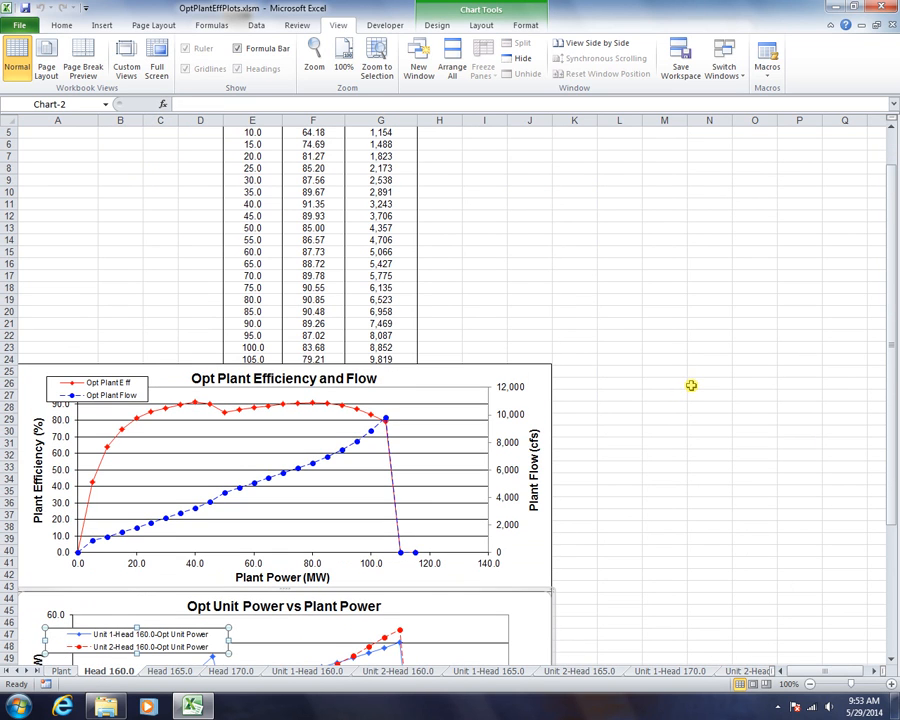
left_click(60, 671)
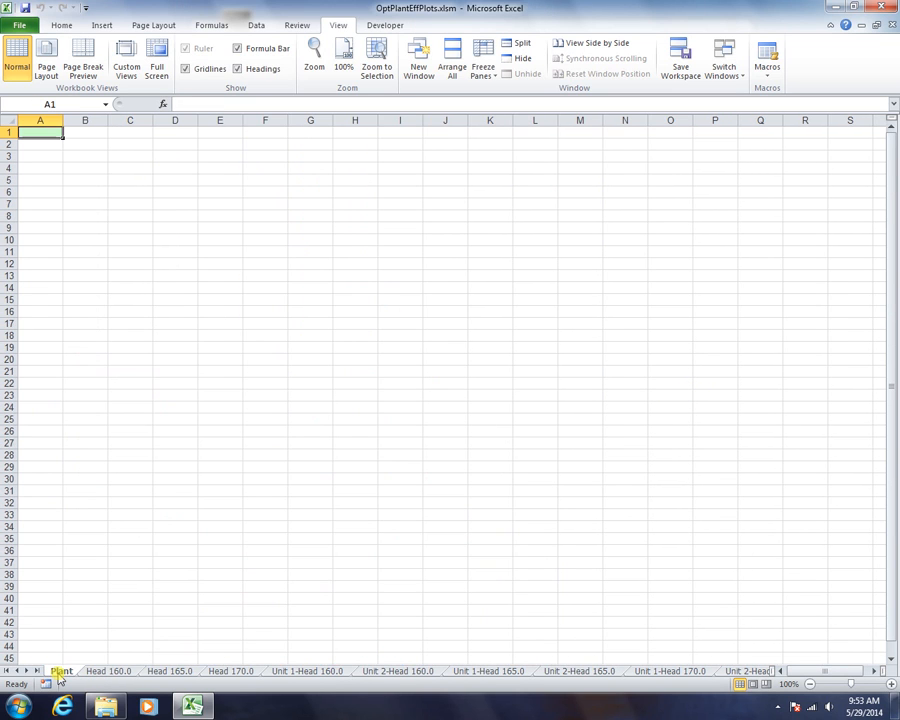
Switch to the Two Unit Plant.xls workbook and bring its last sheet tabs into view
left_click(724, 62)
left_click(746, 107)
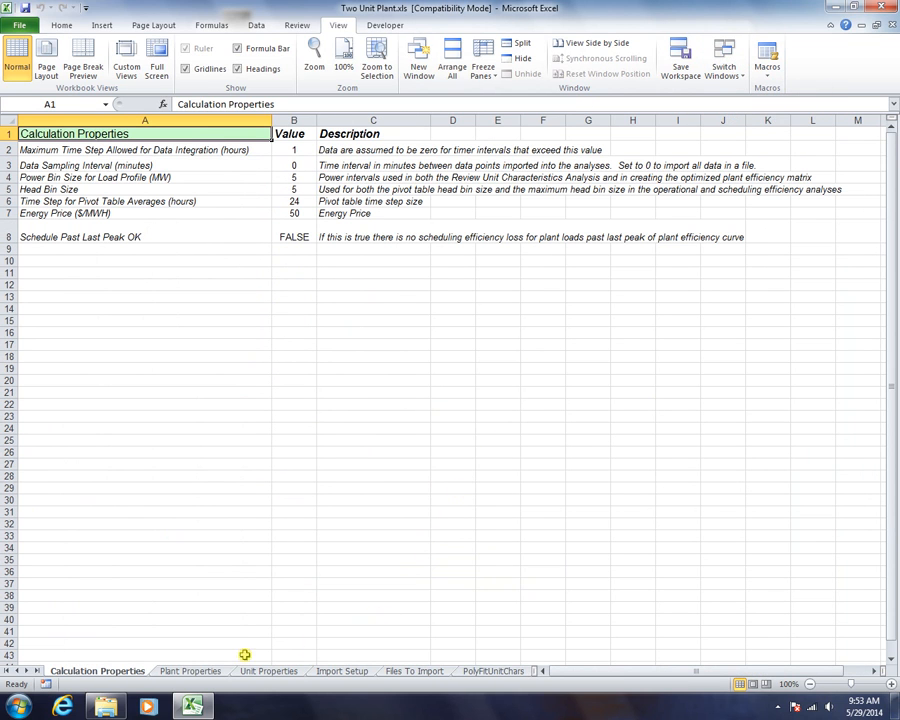
left_click(38, 671)
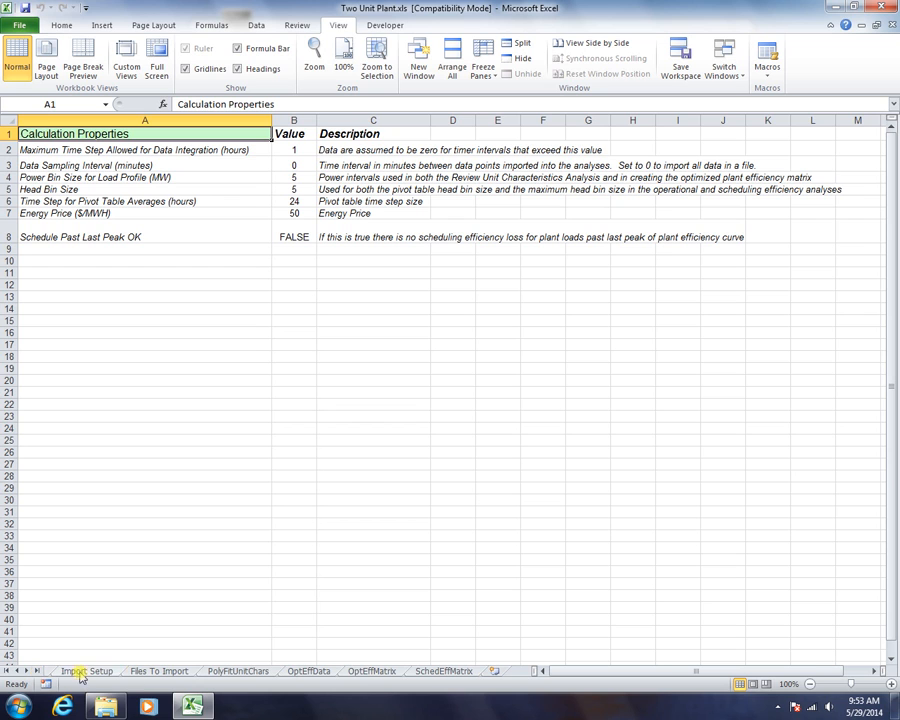
Review the OptEffMatrix and SchedEffMatrix sheets, then return to the HPC Plant Builder task list
left_click(360, 673)
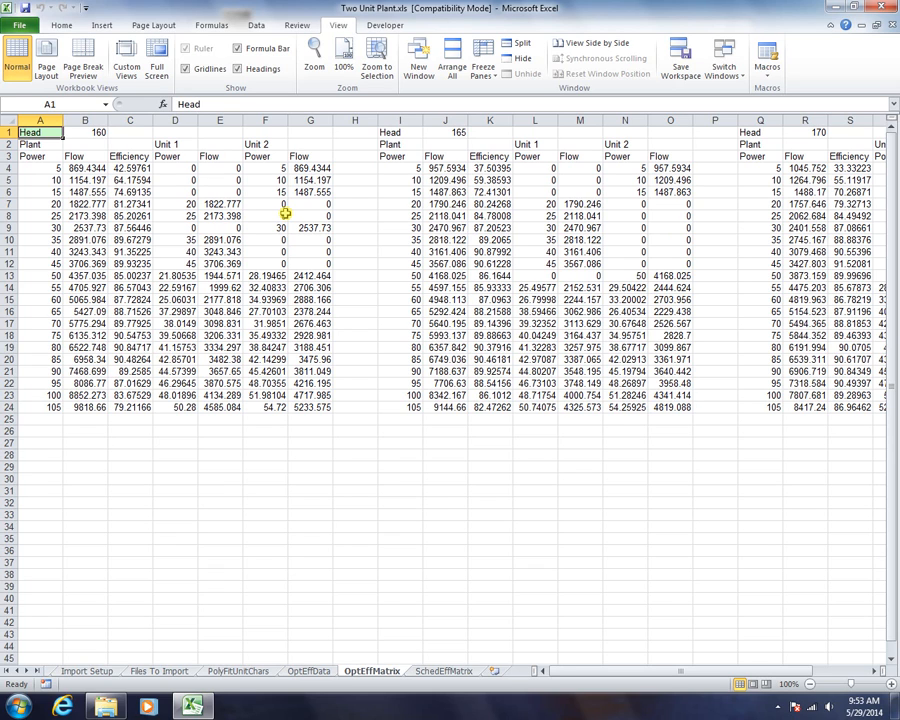
left_click(442, 670)
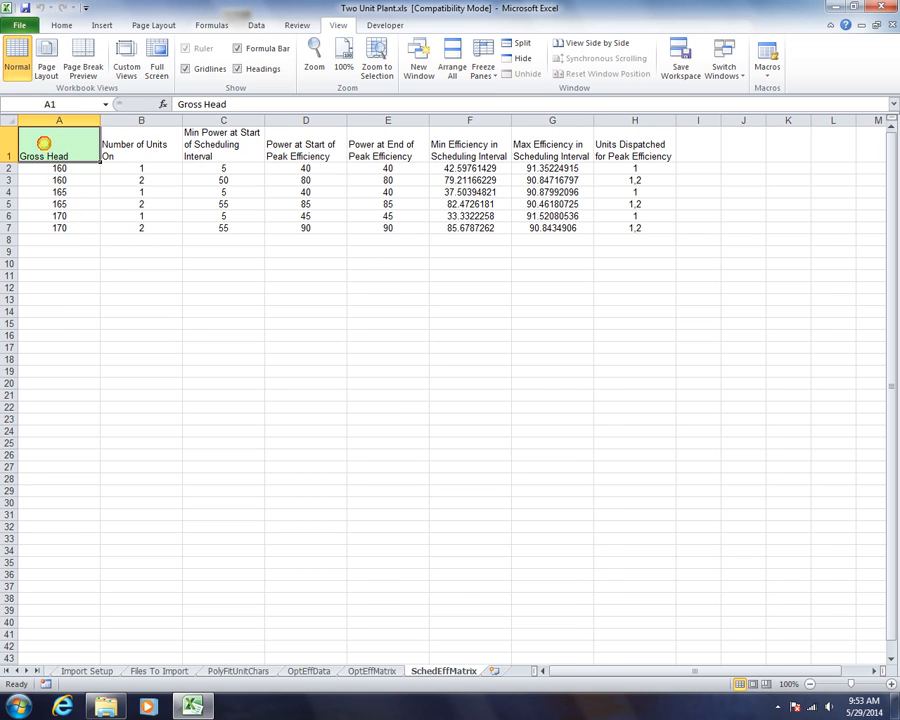
double_click(44, 143)
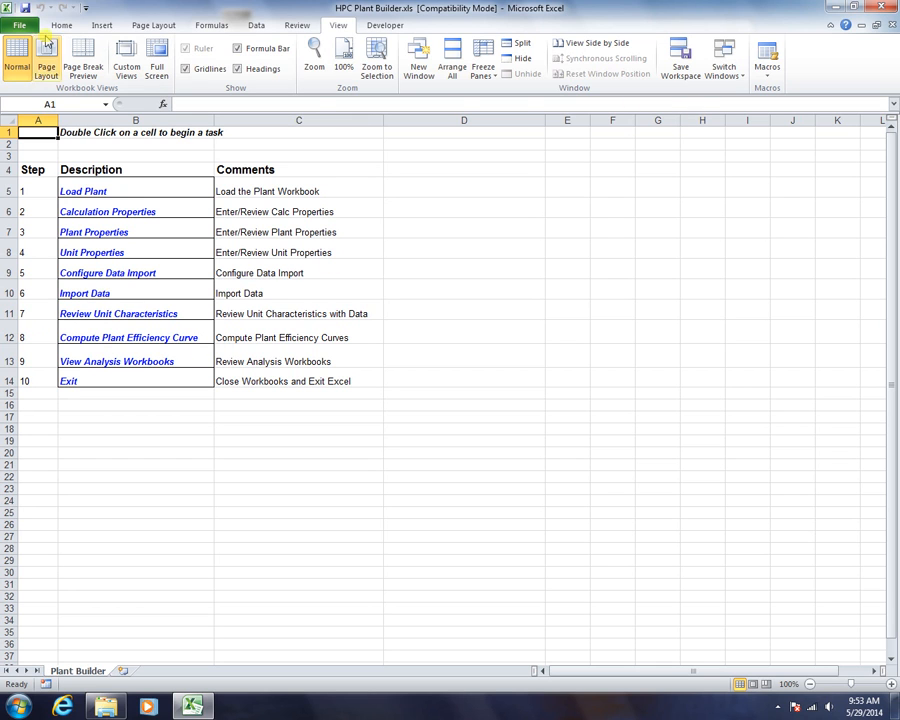
left_click(19, 25)
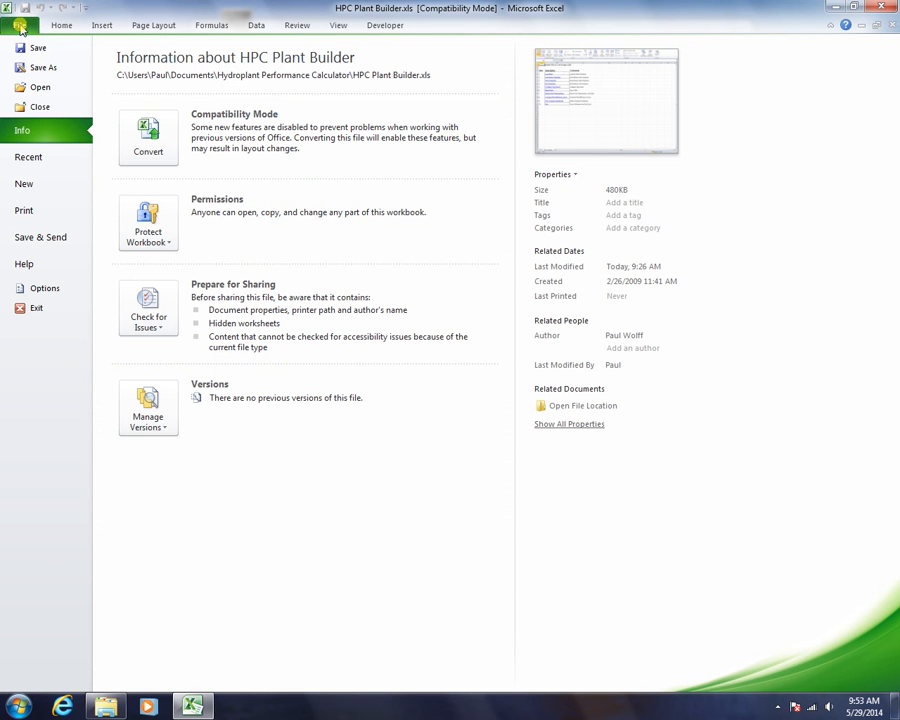
left_click(33, 88)
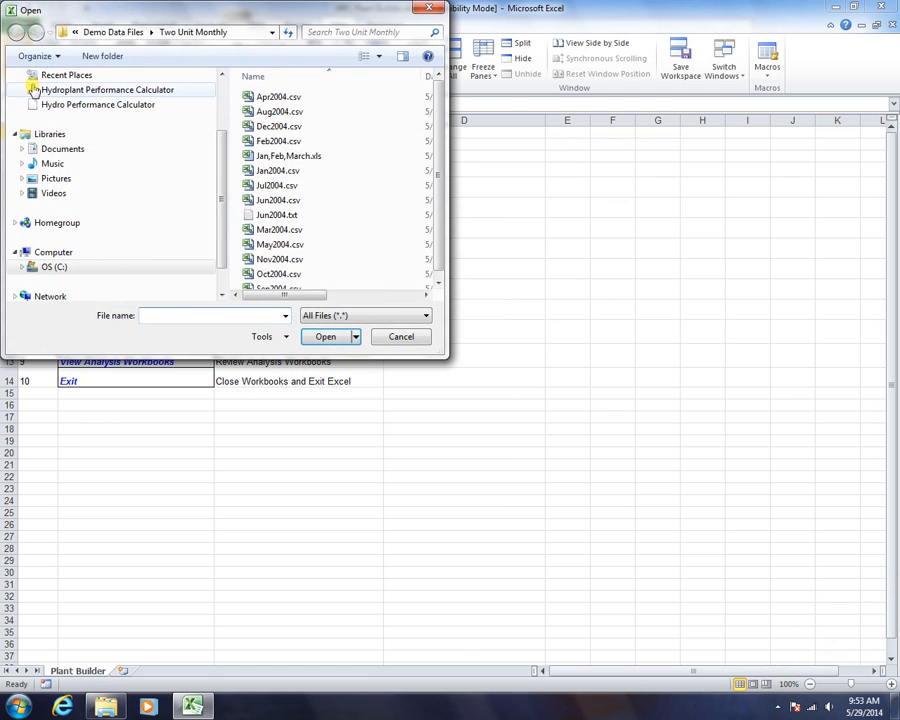
left_click(125, 35)
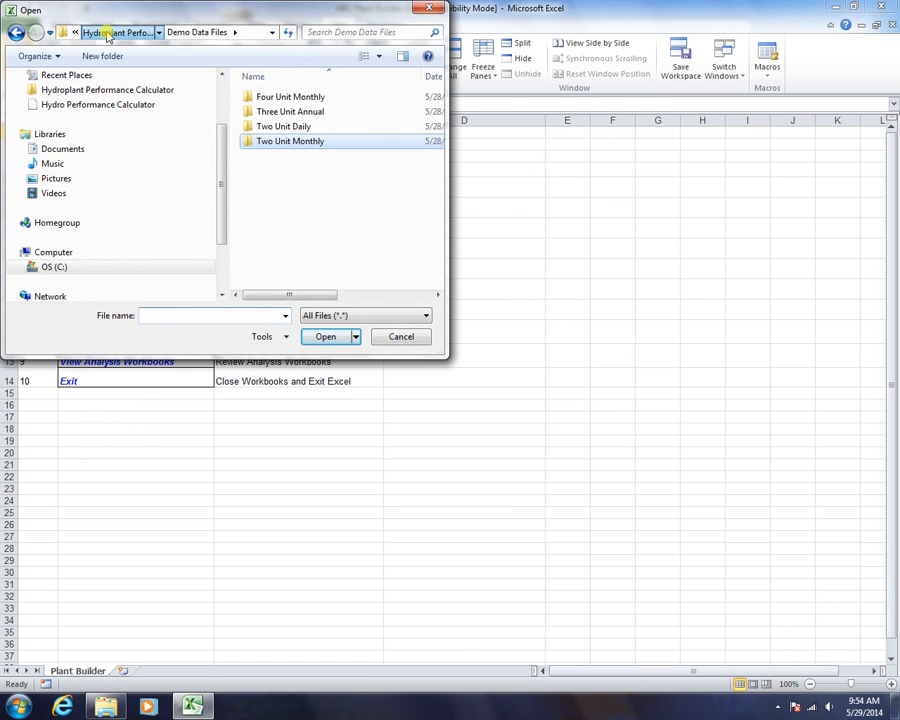
left_click(114, 35)
double_click(271, 143)
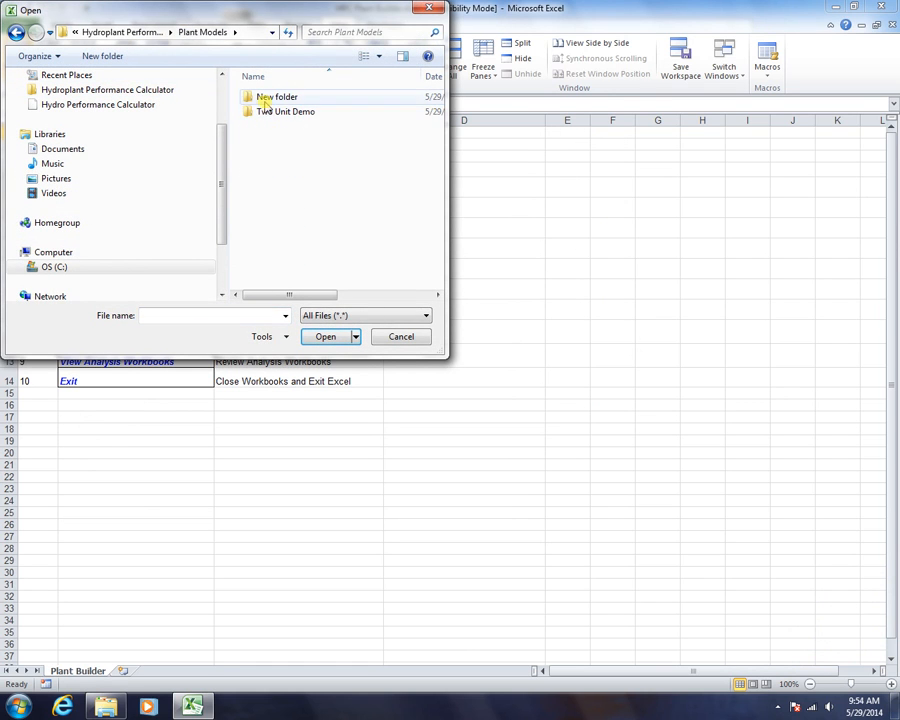
double_click(264, 111)
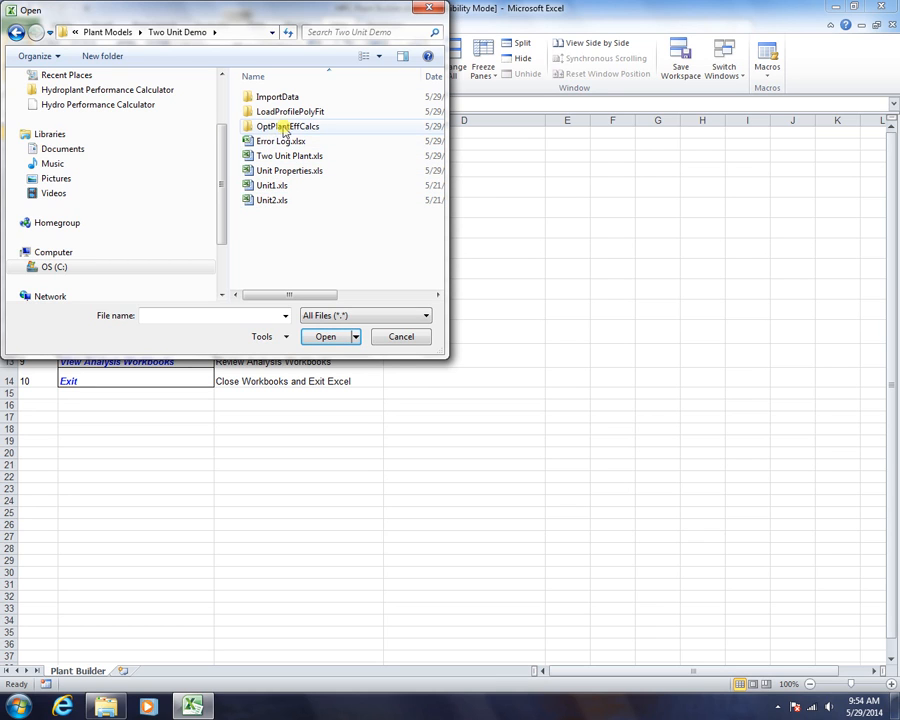
double_click(268, 97)
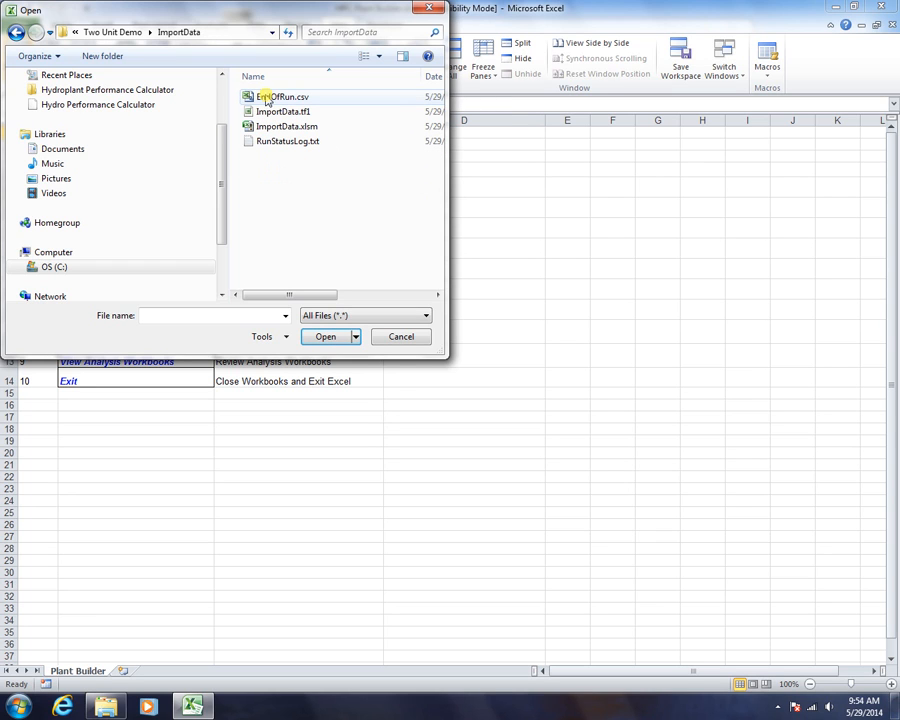
left_click(113, 32)
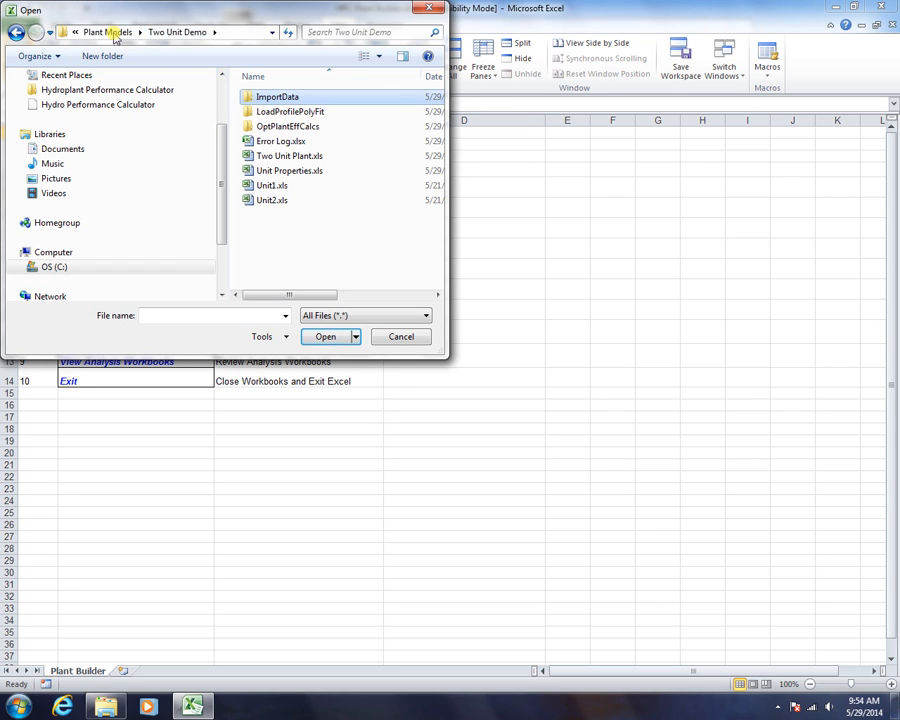
double_click(268, 113)
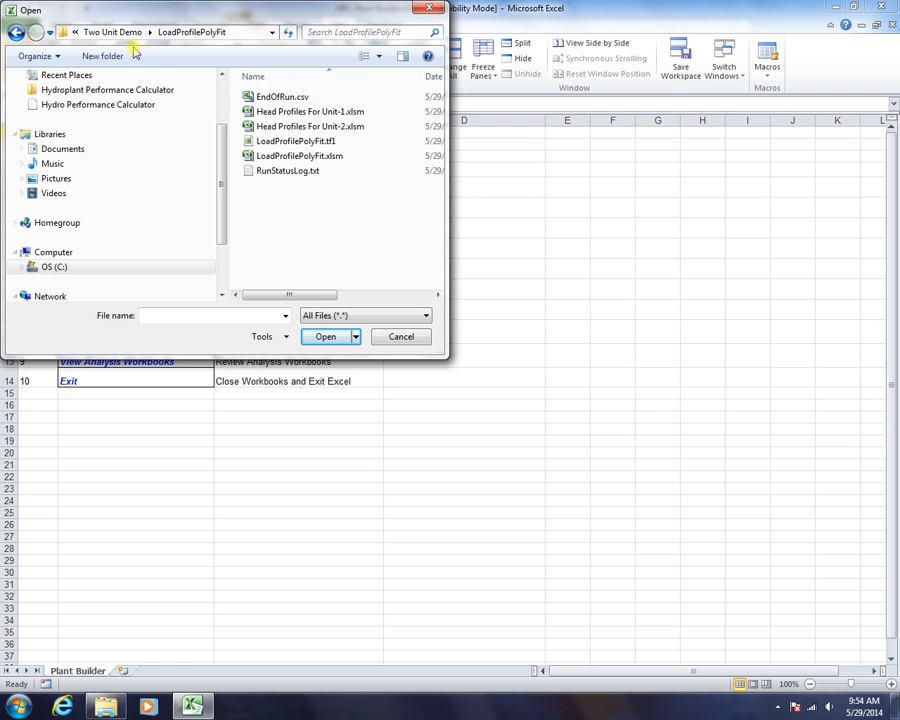
left_click(112, 32)
double_click(263, 130)
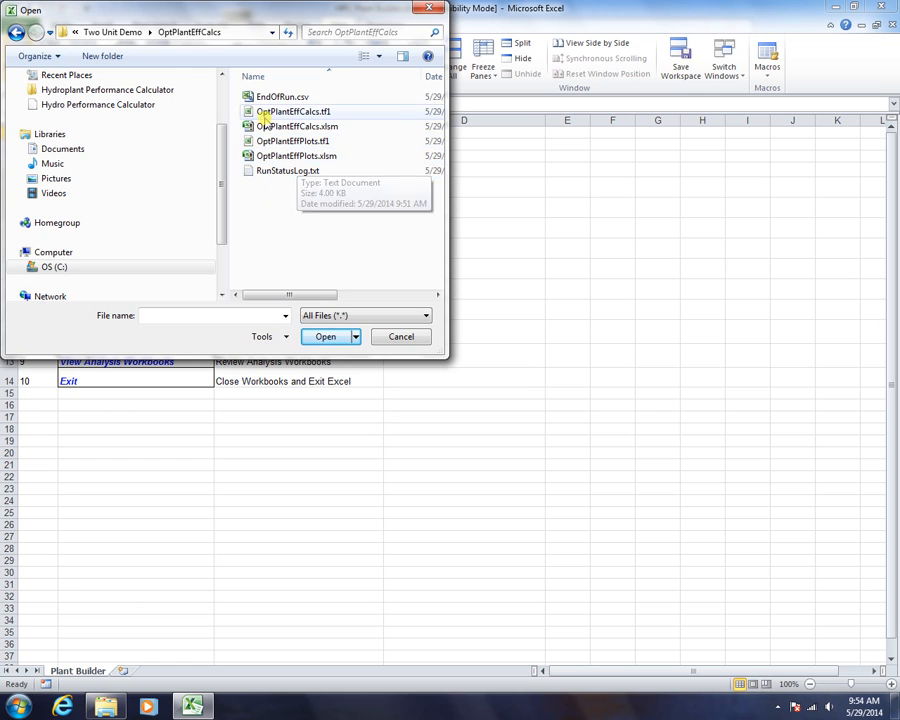
left_click(95, 32)
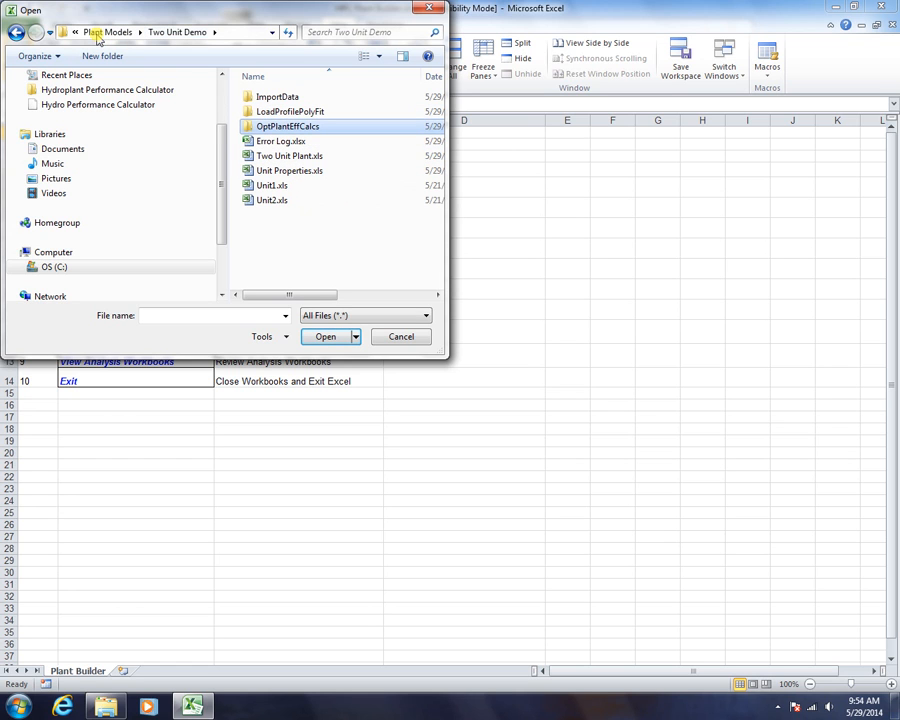
left_click(418, 338)
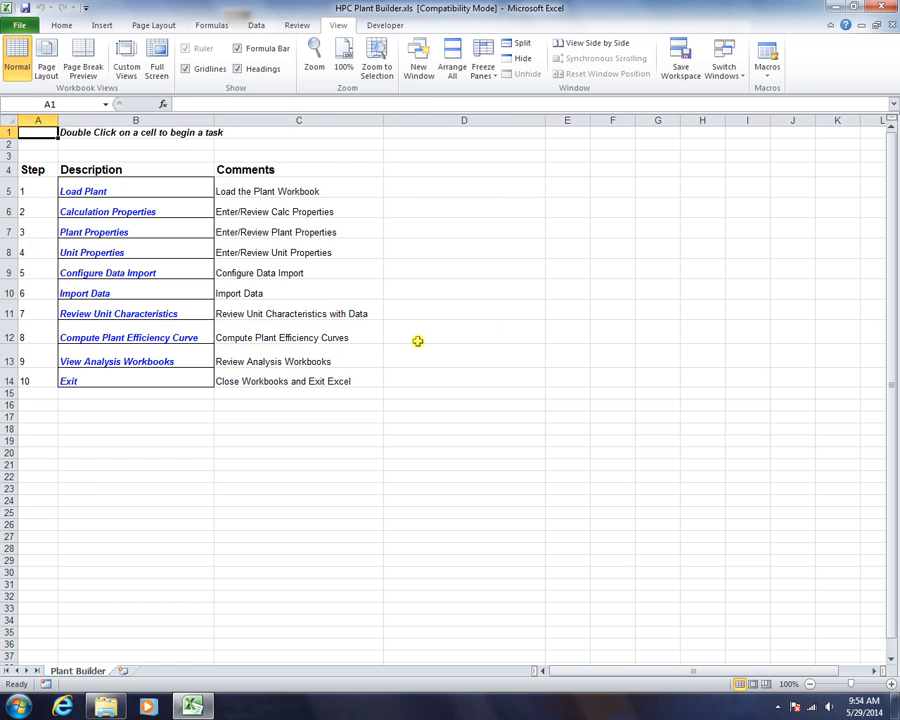
Switch to Two Unit Plant.xls and look through the PolyFitUnitChars and OptEffData sheets
left_click(738, 66)
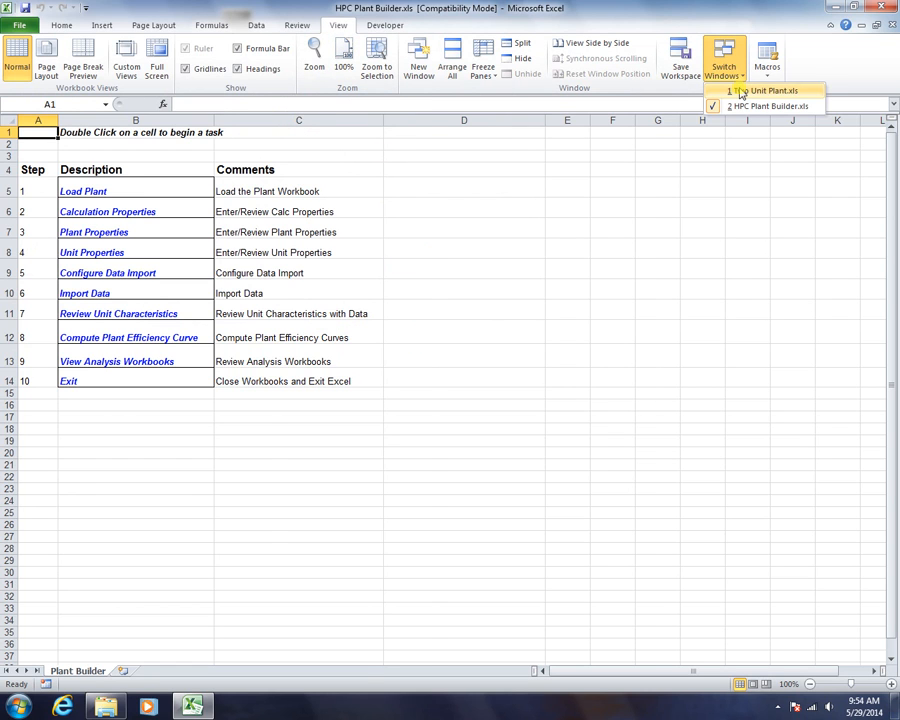
left_click(741, 91)
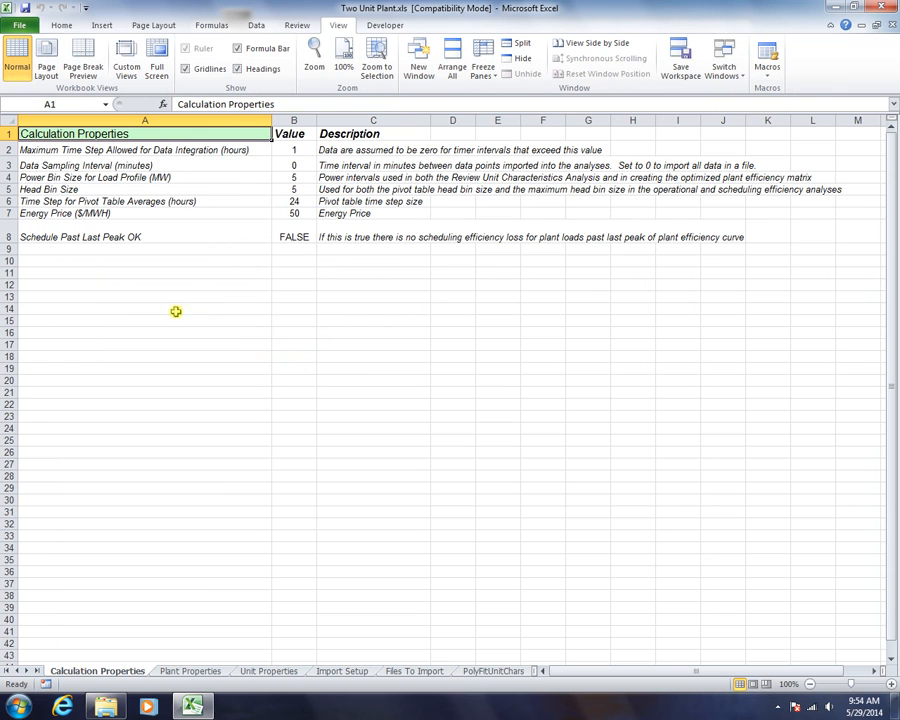
left_click(488, 671)
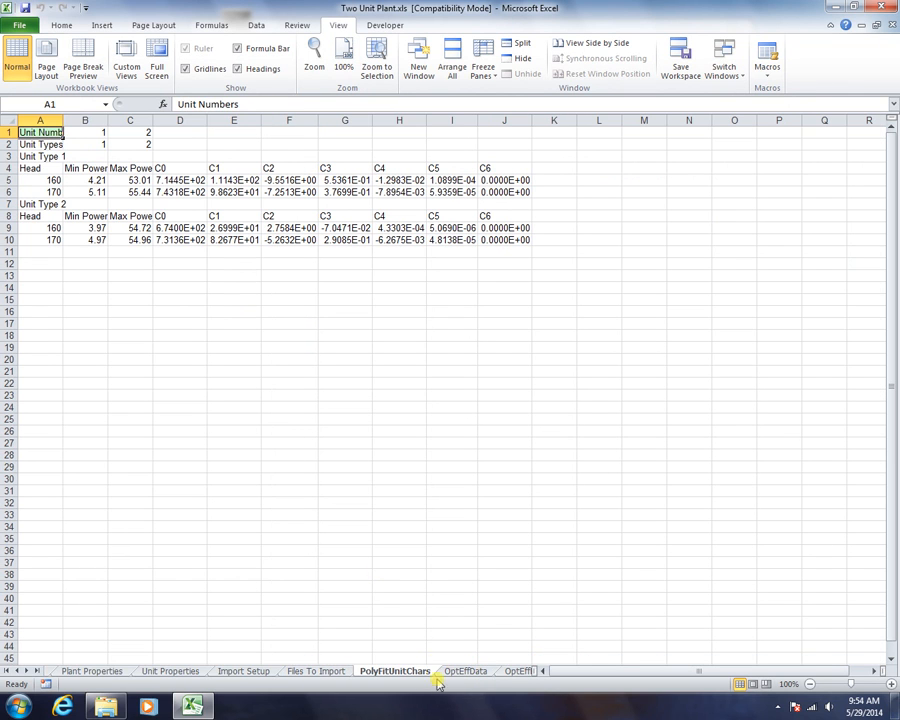
left_click(456, 671)
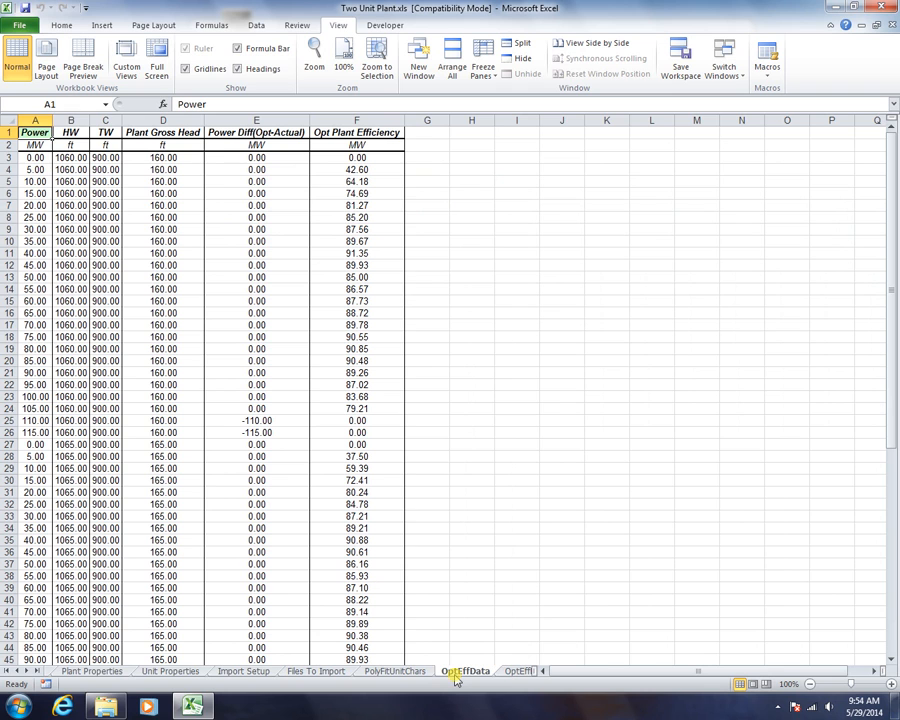
Move through OptEffMatrix to the SchedEffMatrix sheet and select cell A13 below the table
left_click(510, 671)
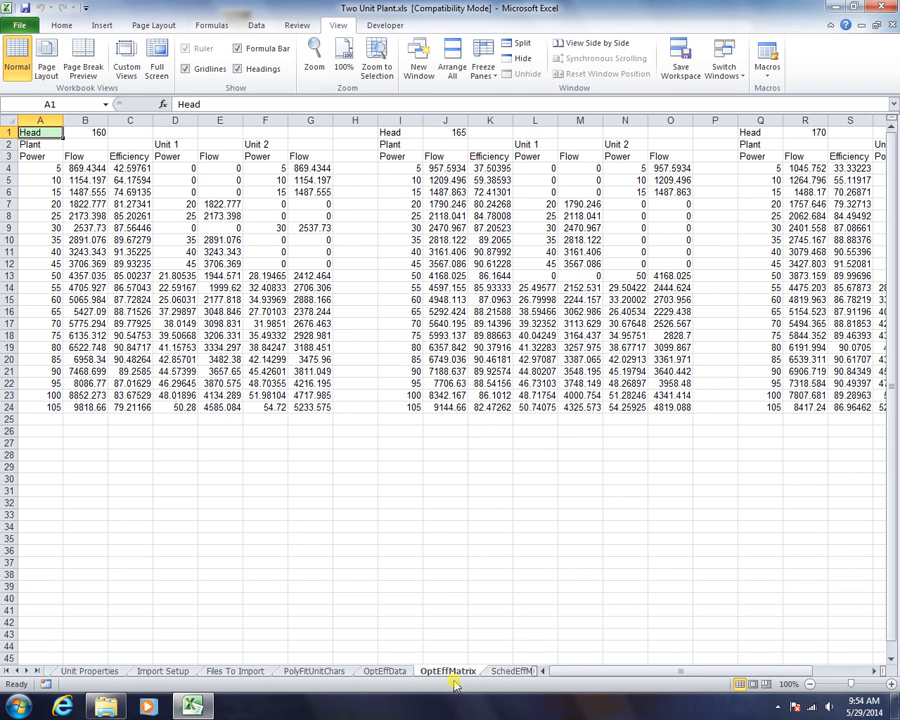
left_click(505, 672)
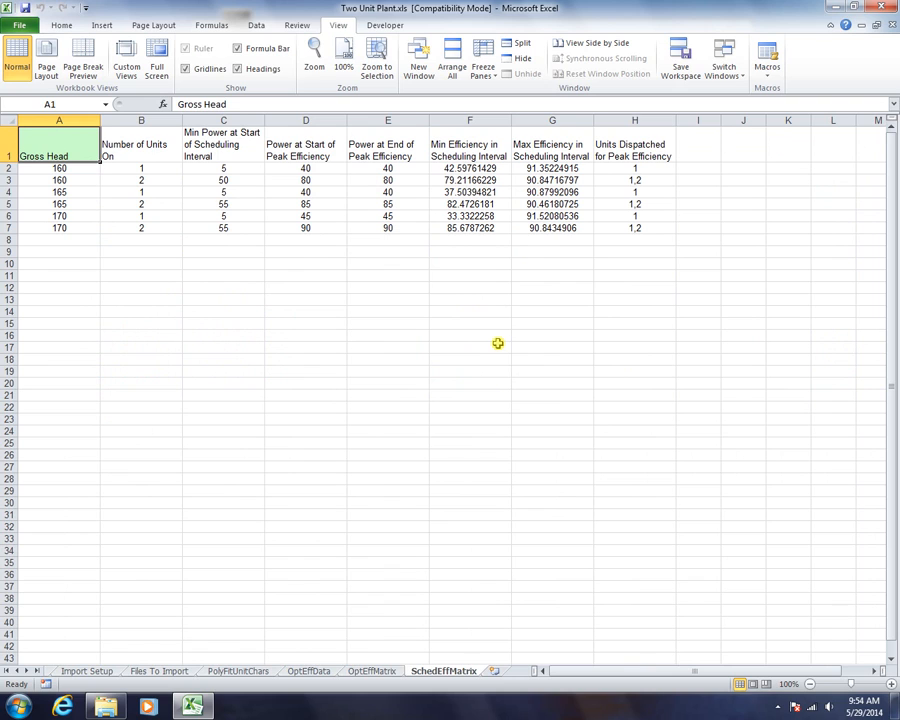
left_click(53, 298)
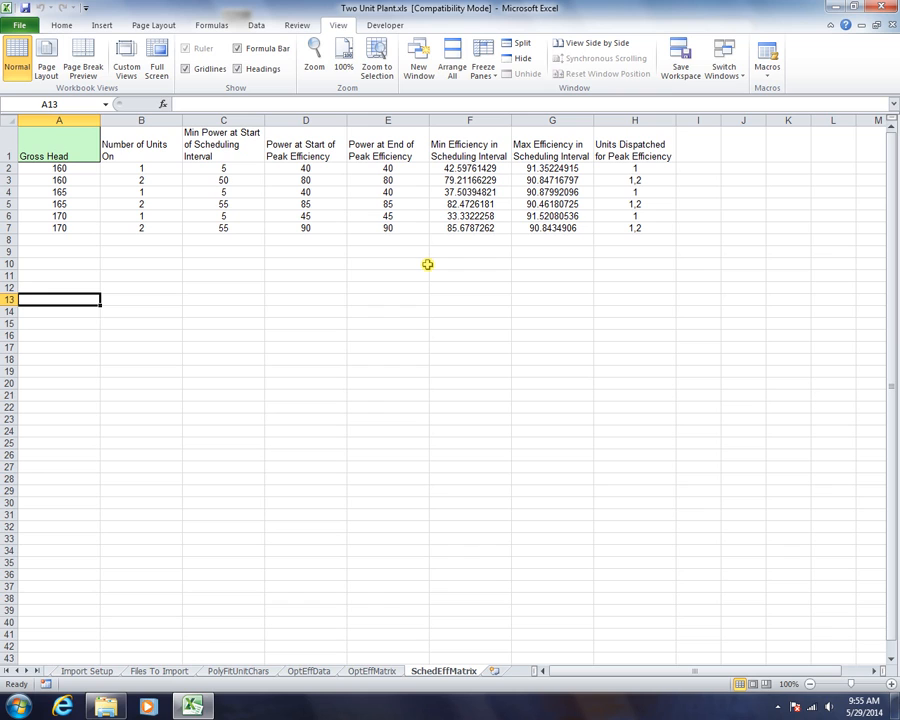
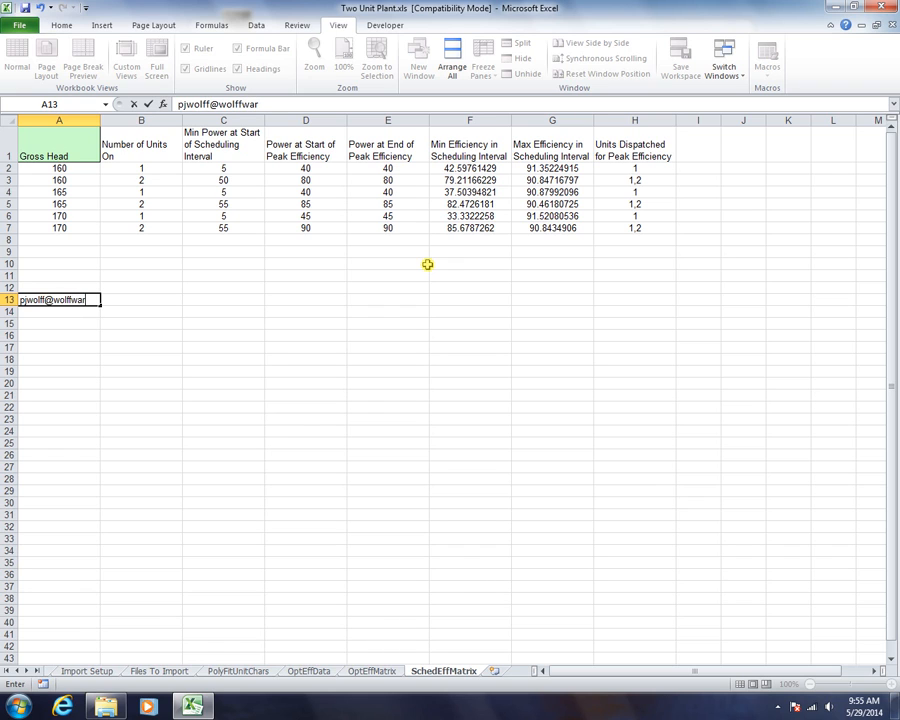
Enter the contact's e-mail address in cell A13
key("Return")
key("Down")
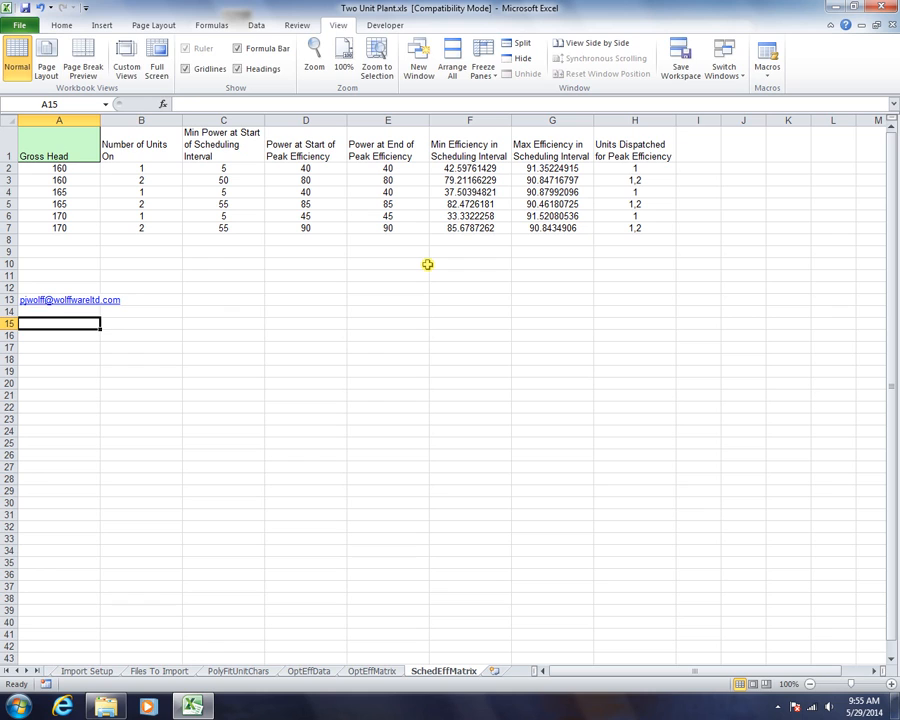
Enter the company website address in cell A15 and reselect that cell
type("DataWolff.com")
key("Return")
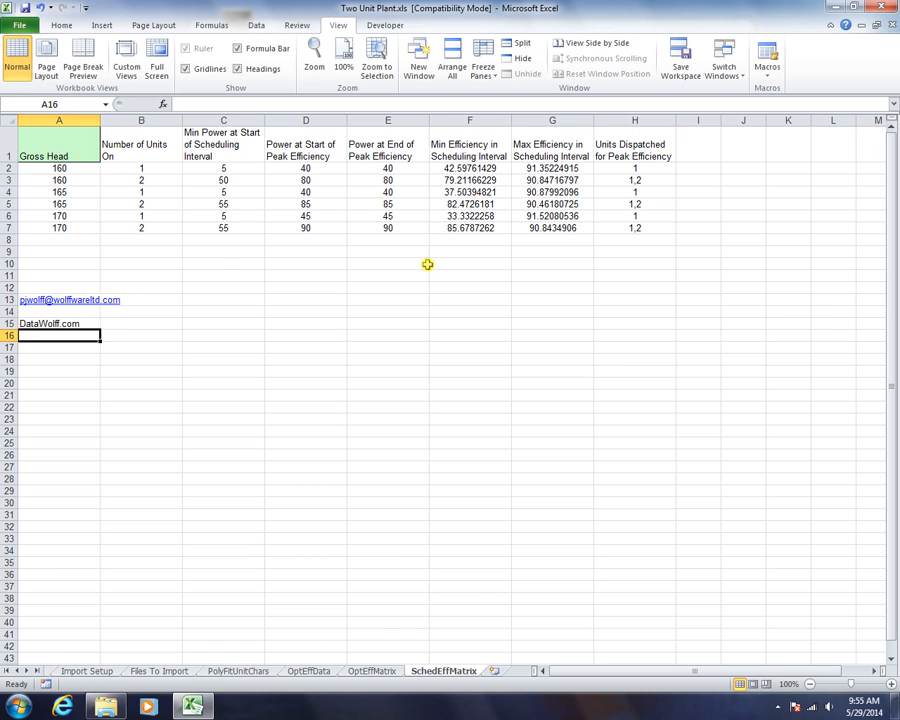
left_click(78, 324)
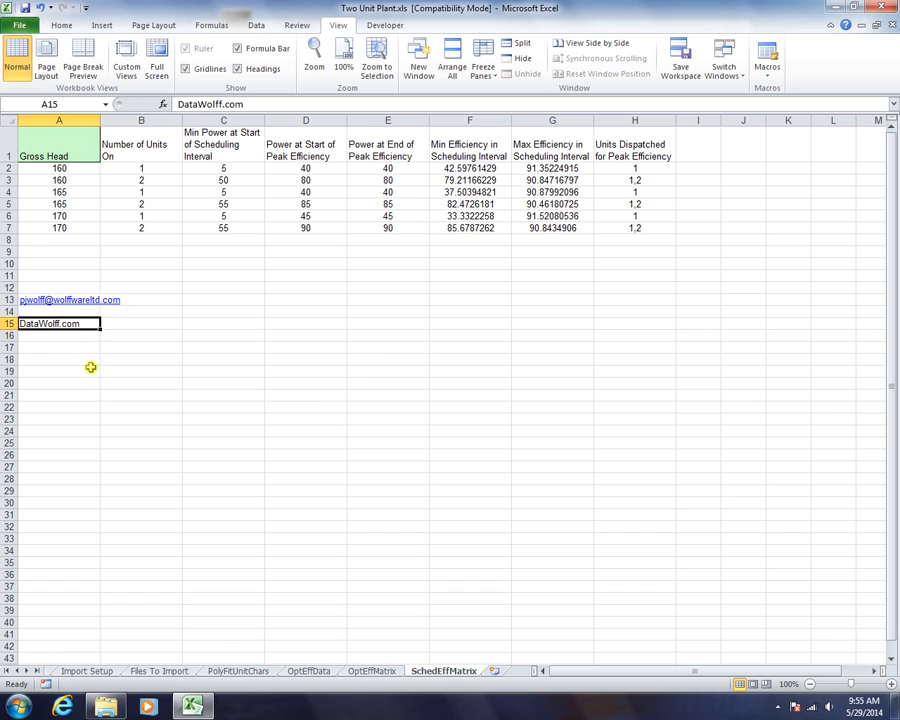